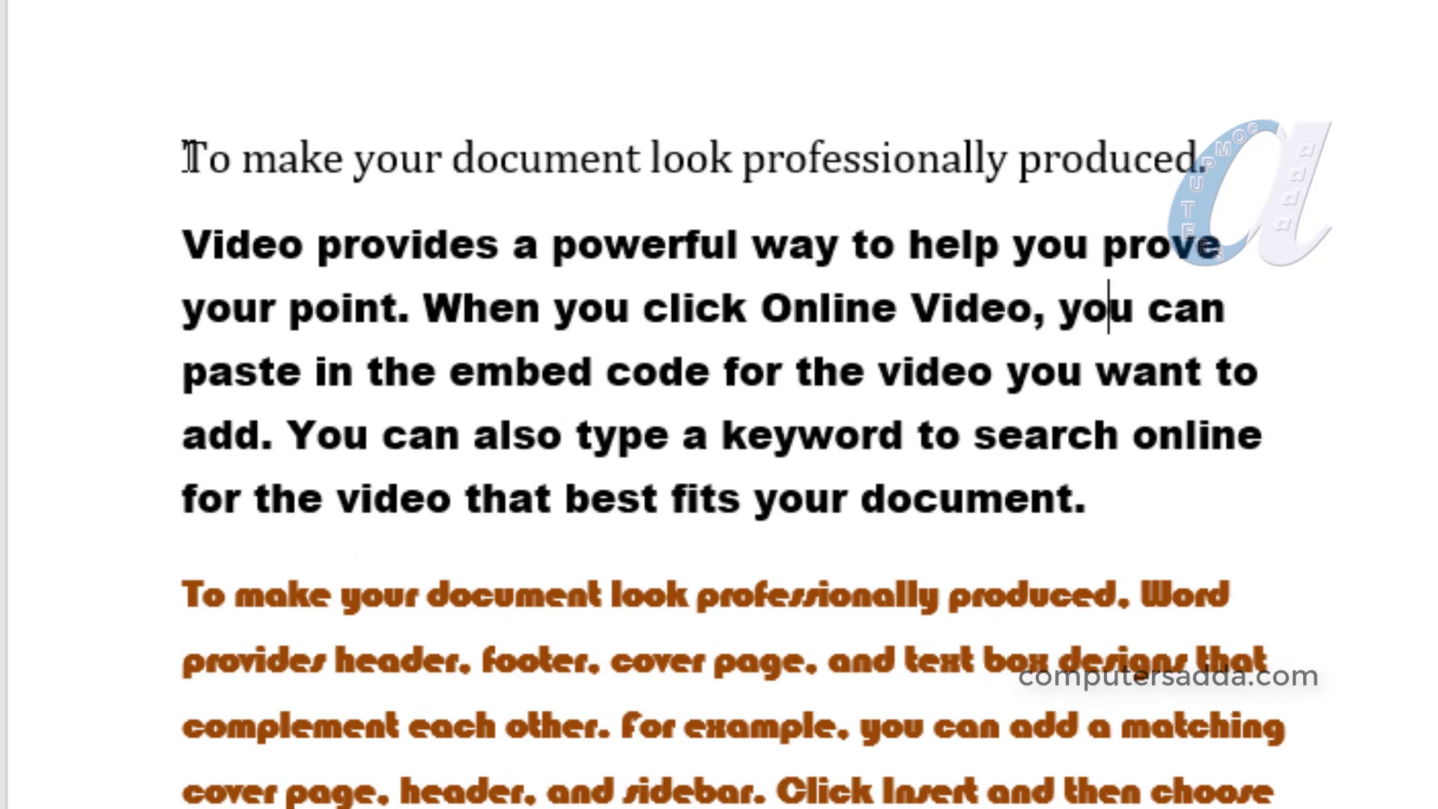
# - Italicize and underline 'To make your document look professionally', then select 'Video provides a powerful'
pyautogui.moveTo(187, 156); pyautogui.dragTo(760, 135)
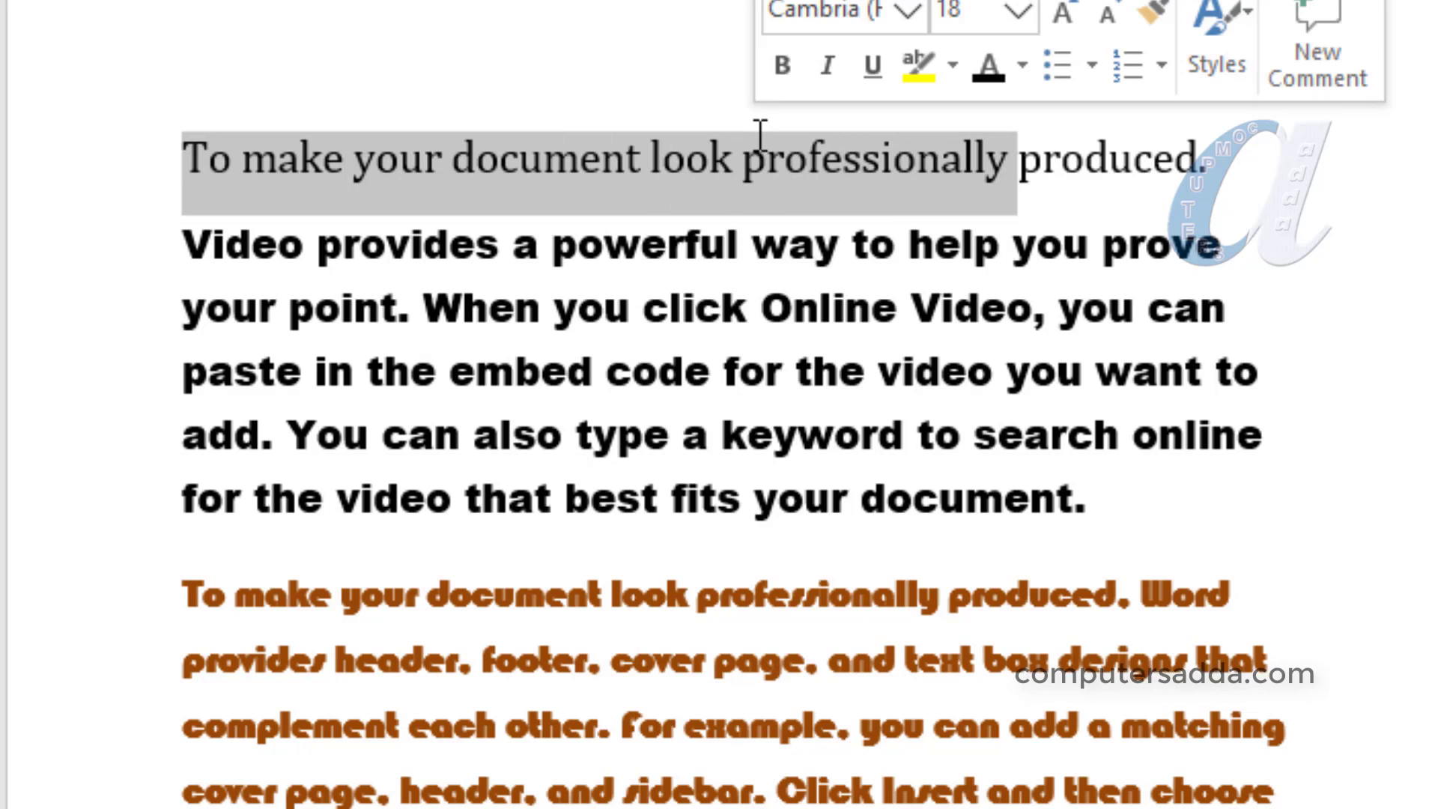
pyautogui.hotkey('ctrl', 'b')
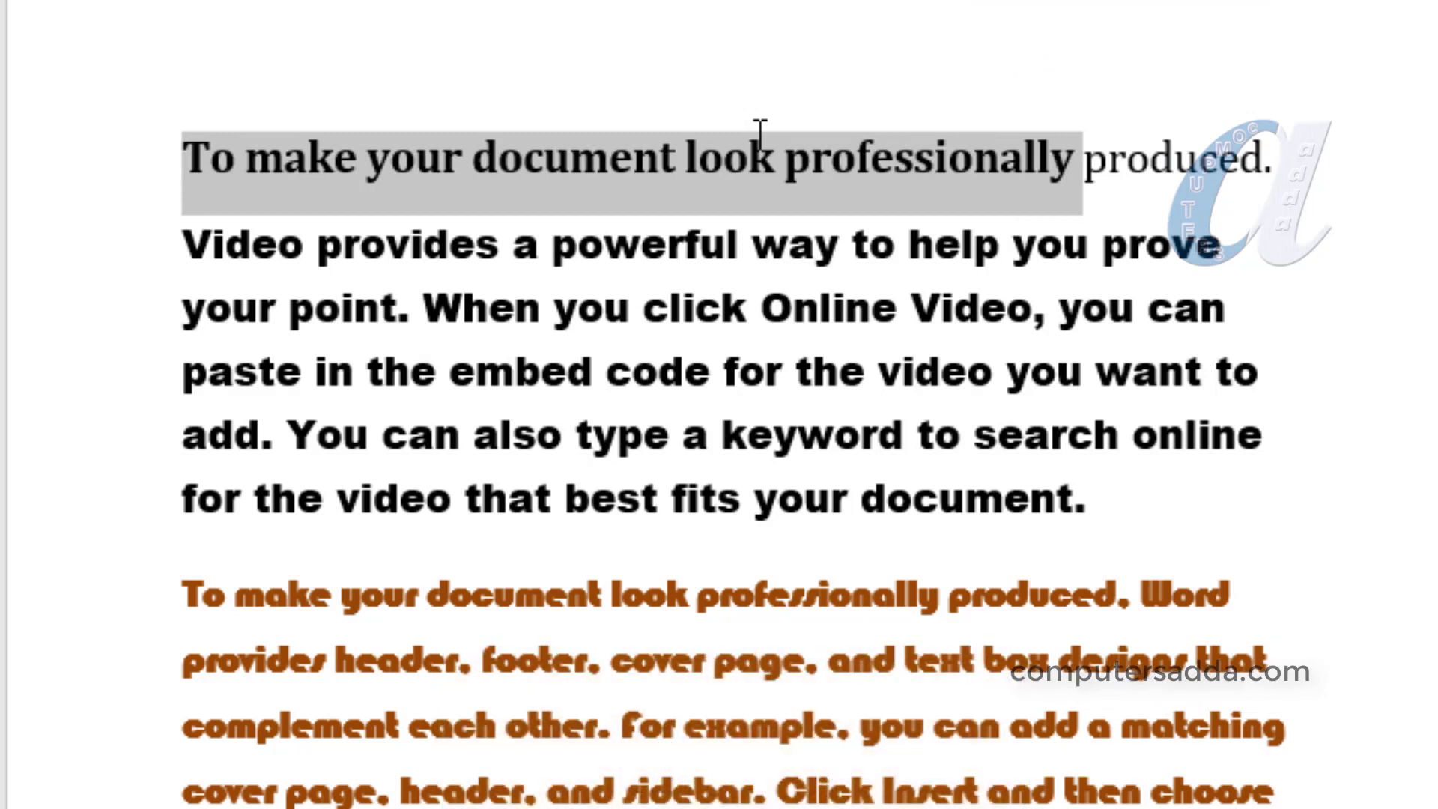
pyautogui.hotkey('ctrl', 'b')
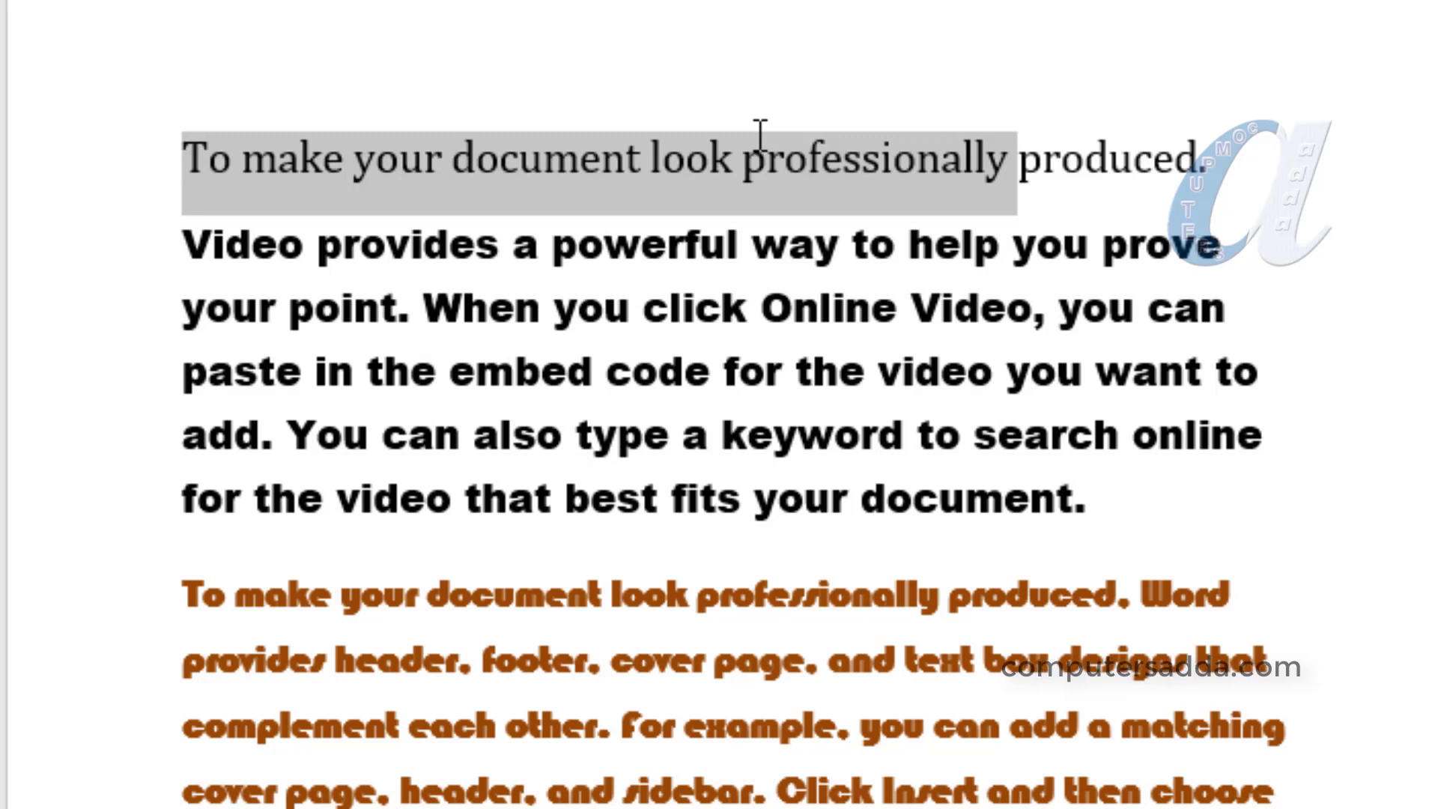
pyautogui.hotkey('ctrl', 'i')
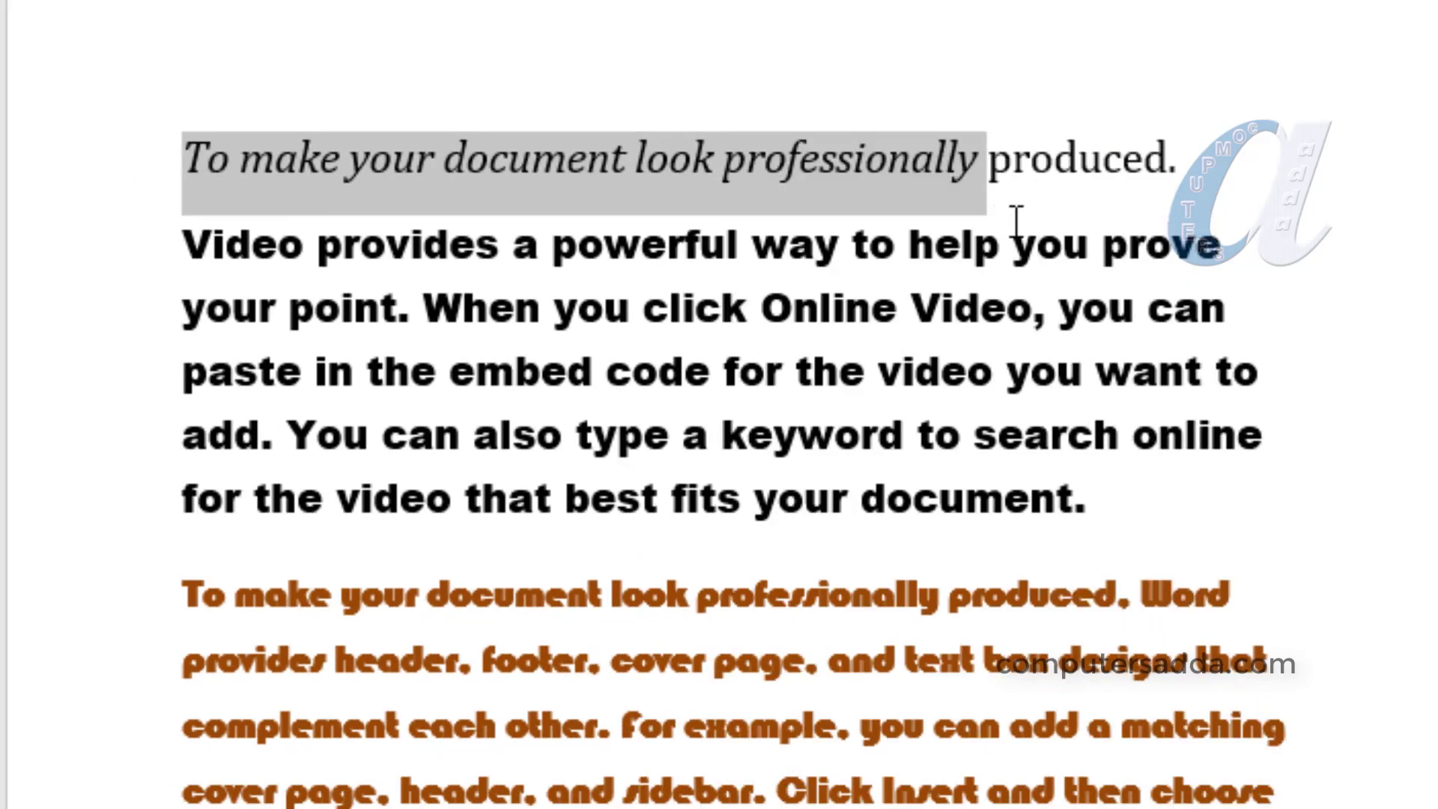
pyautogui.hotkey('ctrl', 'u')
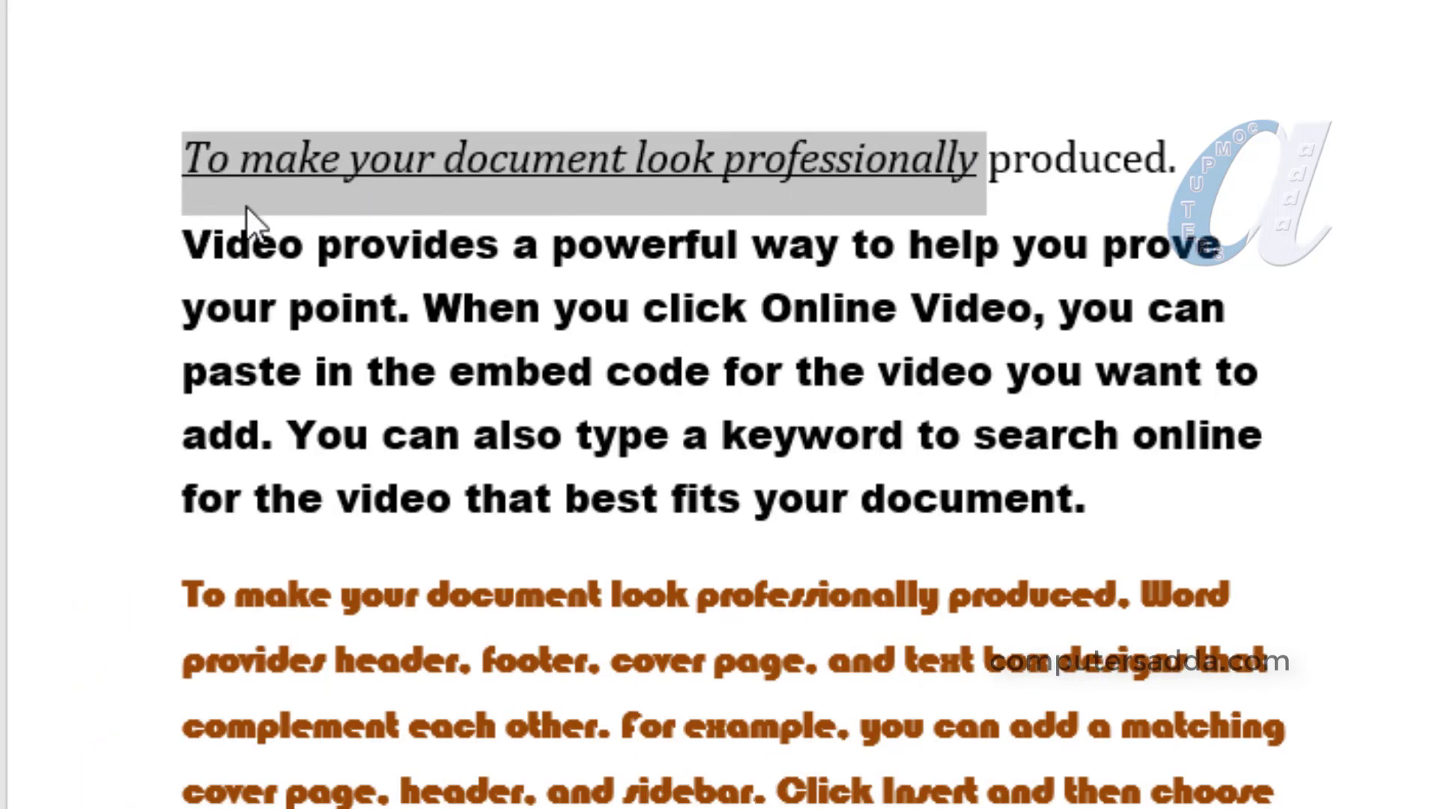
pyautogui.click(304, 199)
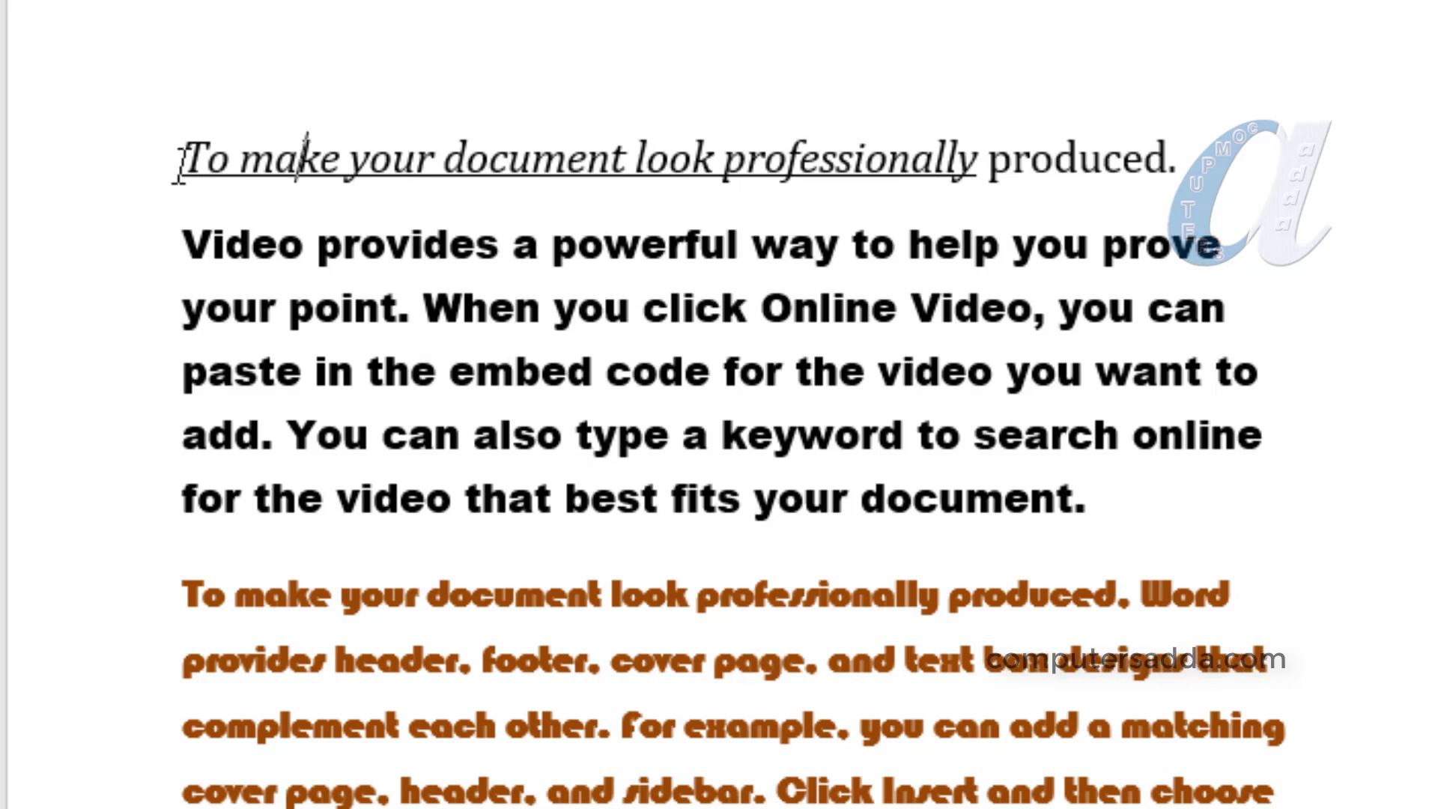
pyautogui.moveTo(185, 247); pyautogui.dragTo(723, 243)
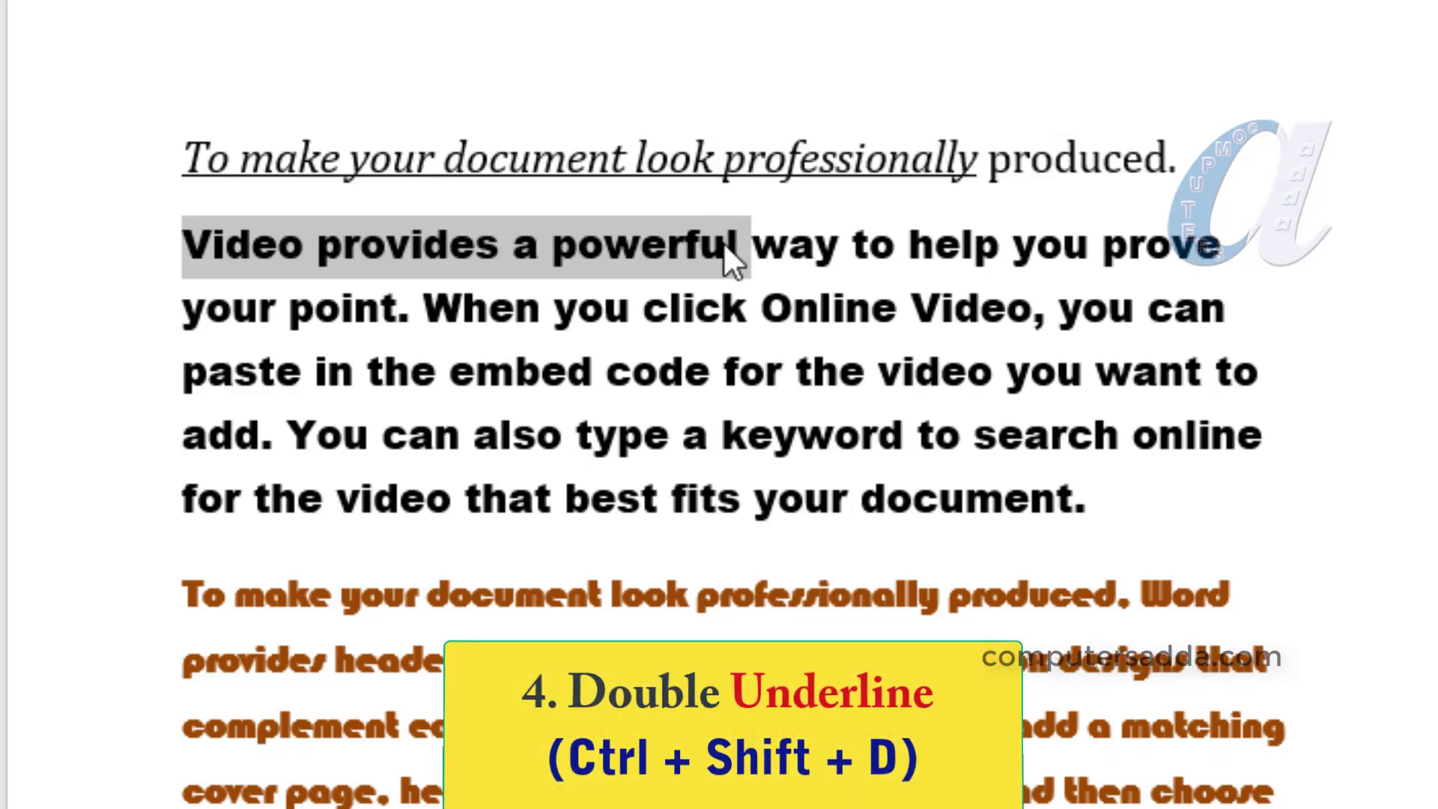
# - Double-underline 'Video provides a powerful' and put the orange headers-and-cover-pages paragraph in small caps
pyautogui.hotkey('ctrl', 'shift', 'd')
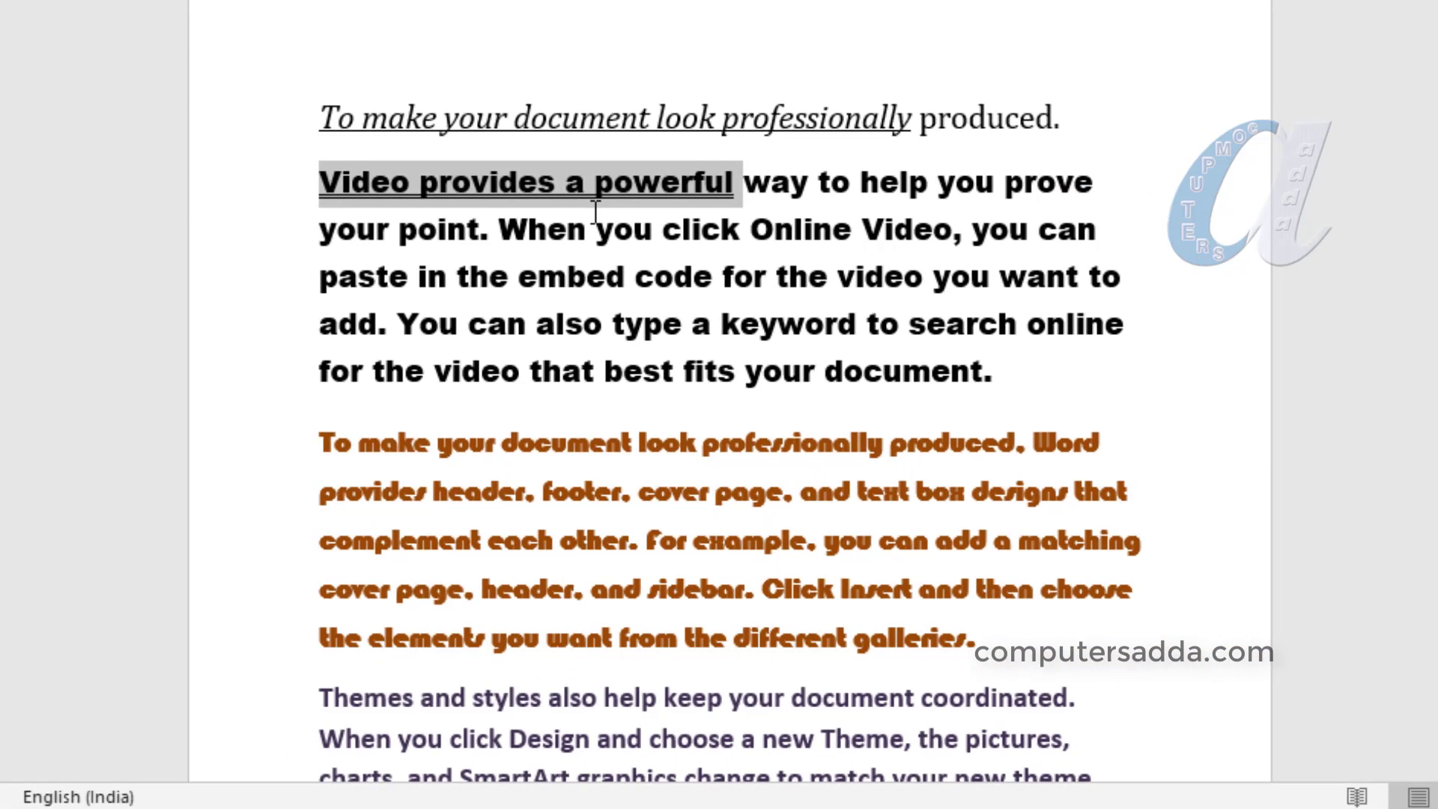
pyautogui.moveTo(321, 442); pyautogui.dragTo(1063, 638)
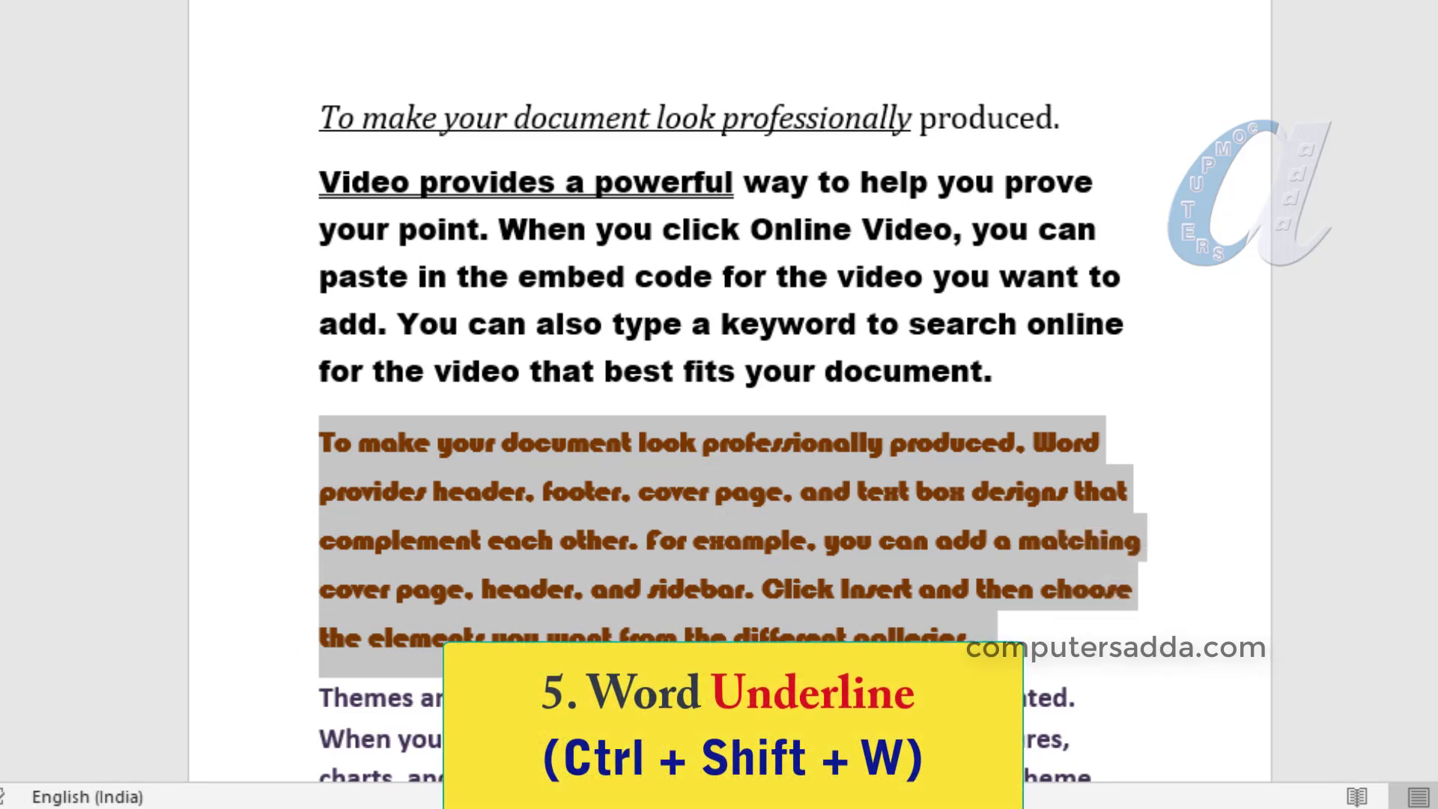
pyautogui.hotkey('ctrl', 'shift', 'w')
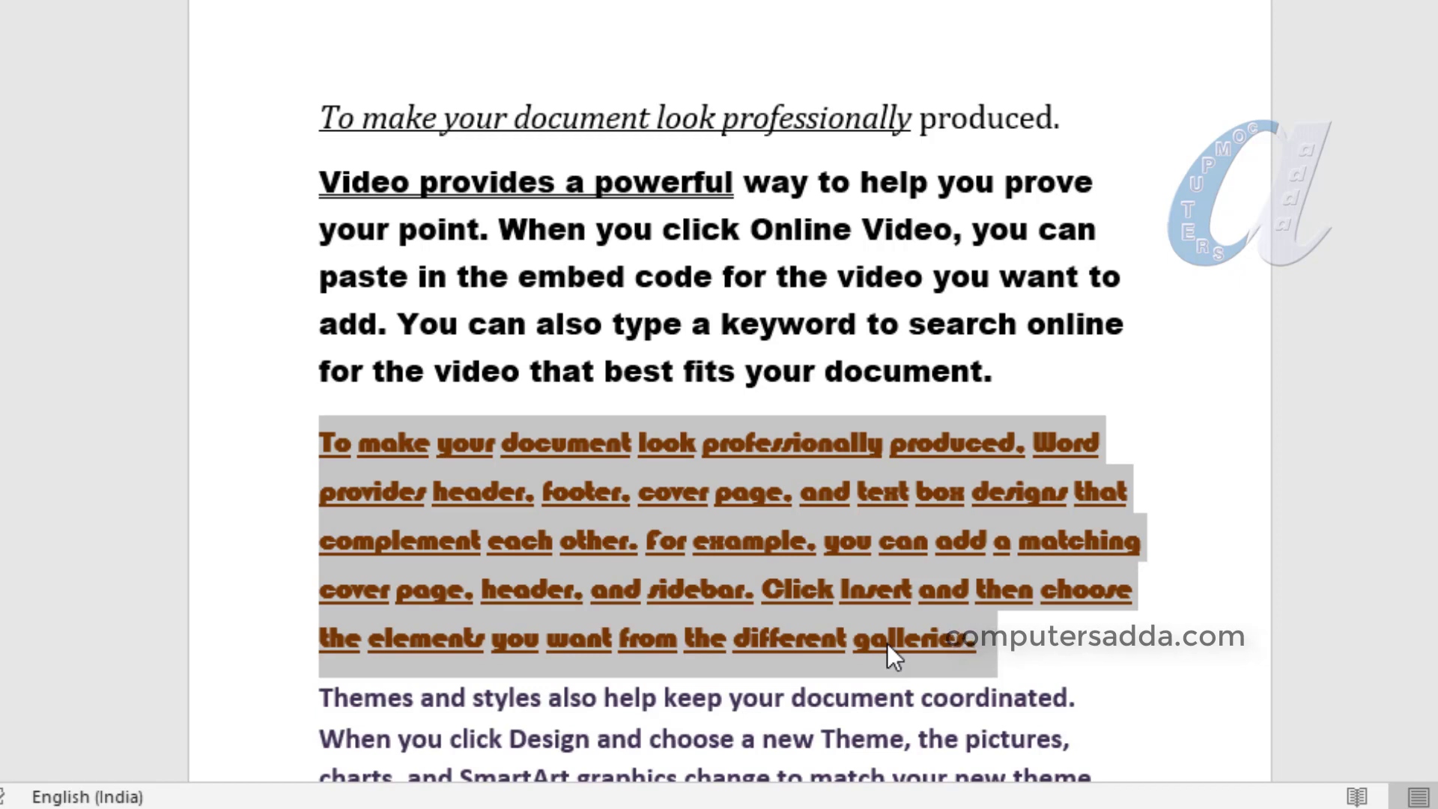
pyautogui.hotkey('ctrl', 'u')
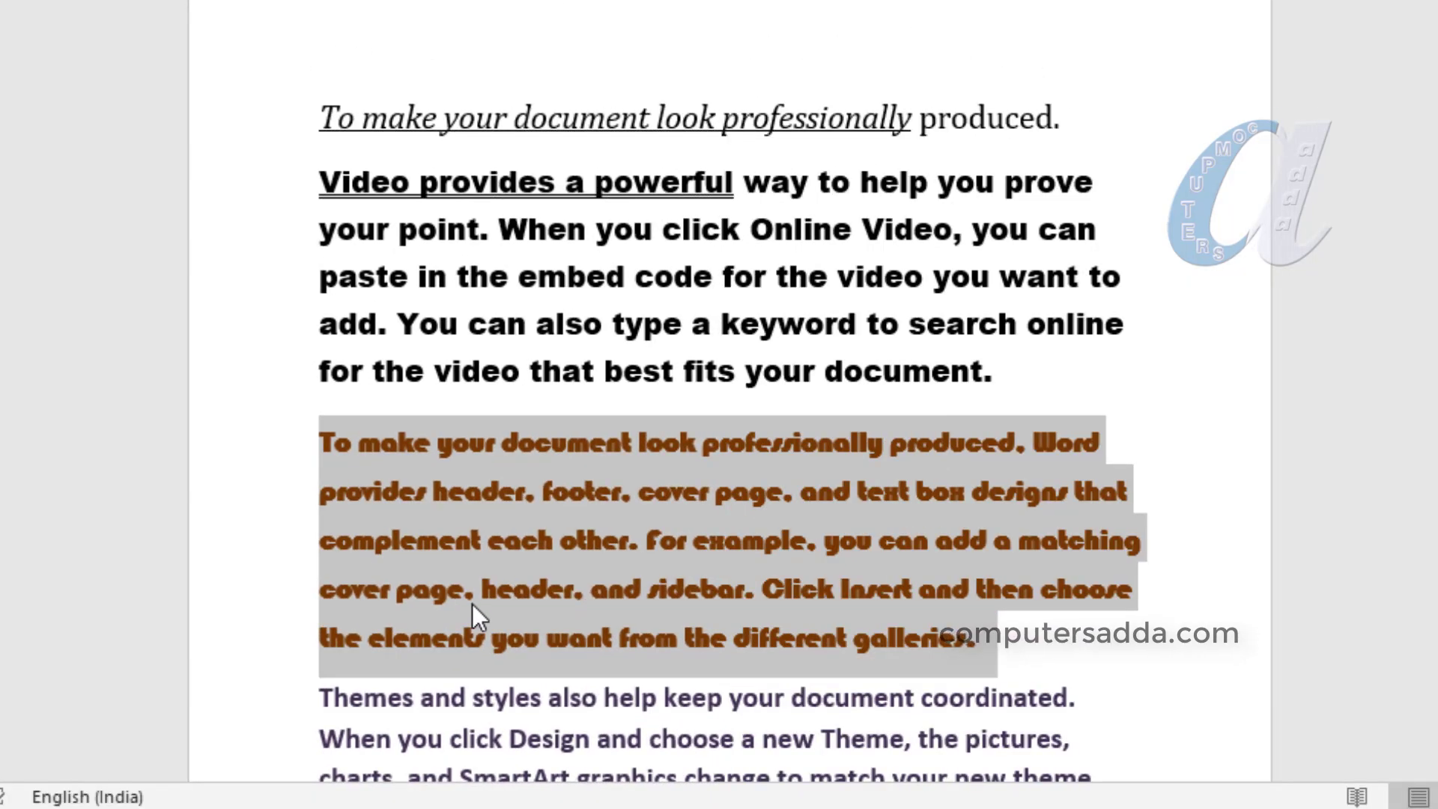
pyautogui.hotkey('ctrl', 'shift', 'a')
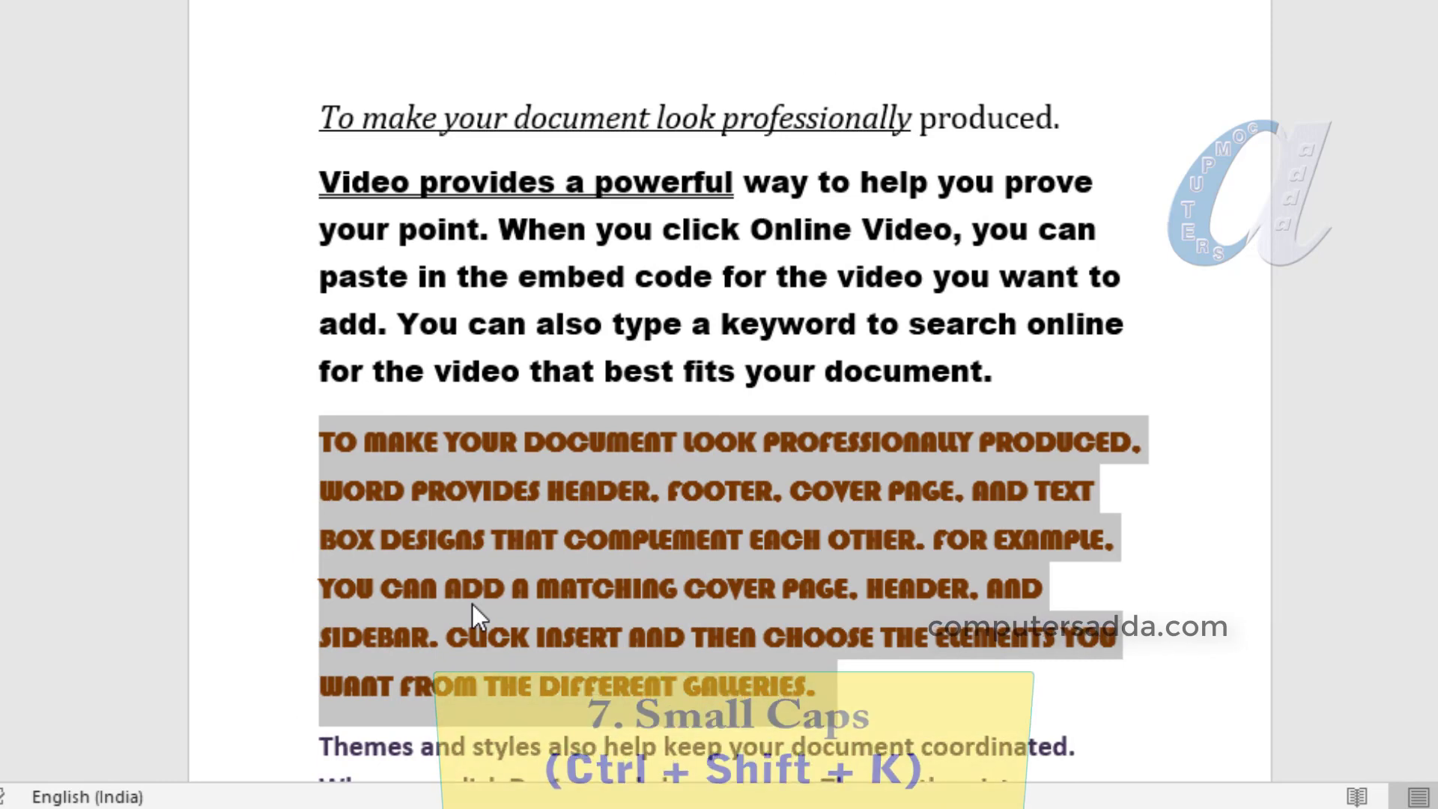
pyautogui.hotkey('ctrl', 'shift', 'k')
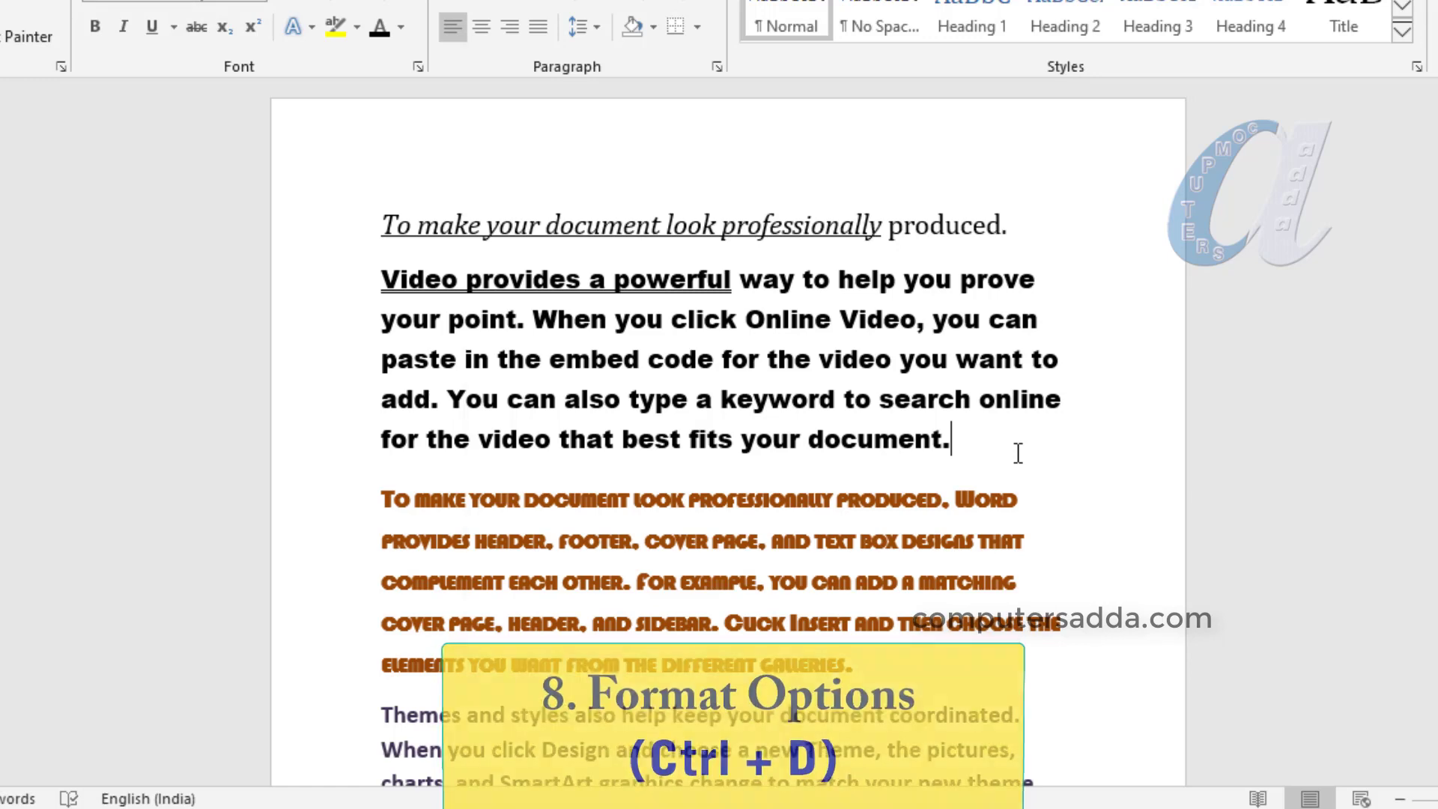
pyautogui.hotkey('ctrl', 'd')
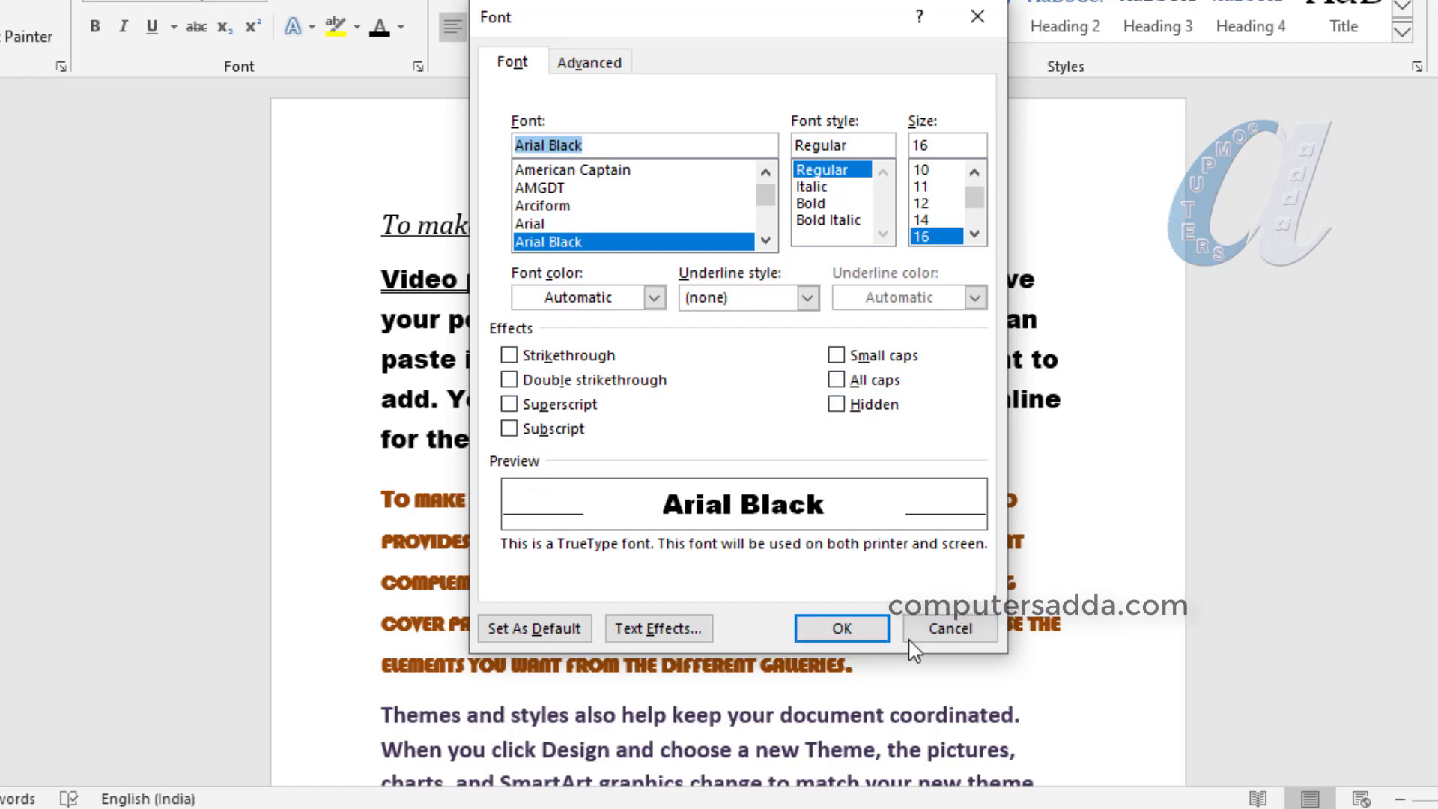
pyautogui.click(945, 629)
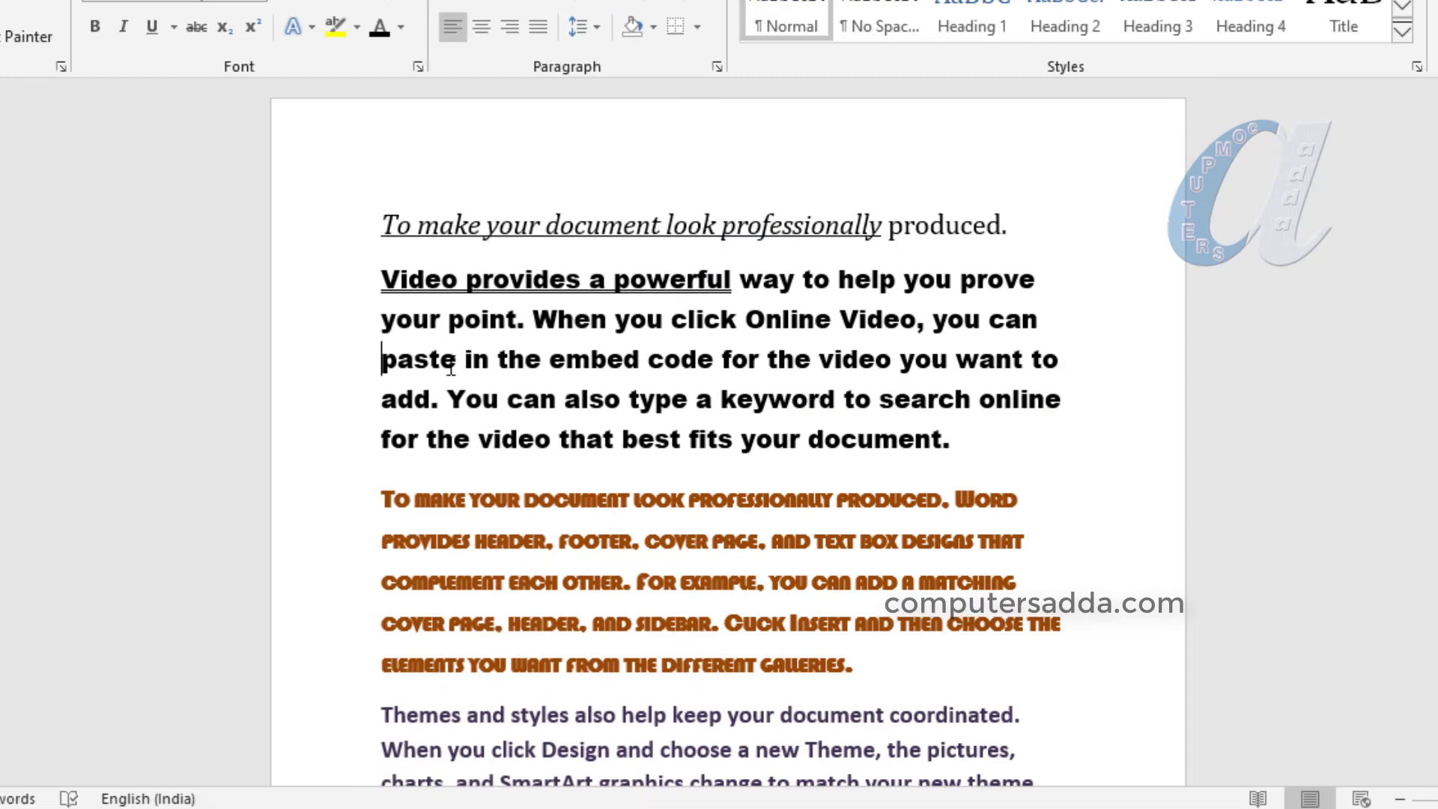
pyautogui.moveTo(375, 358); pyautogui.dragTo(1060, 357)
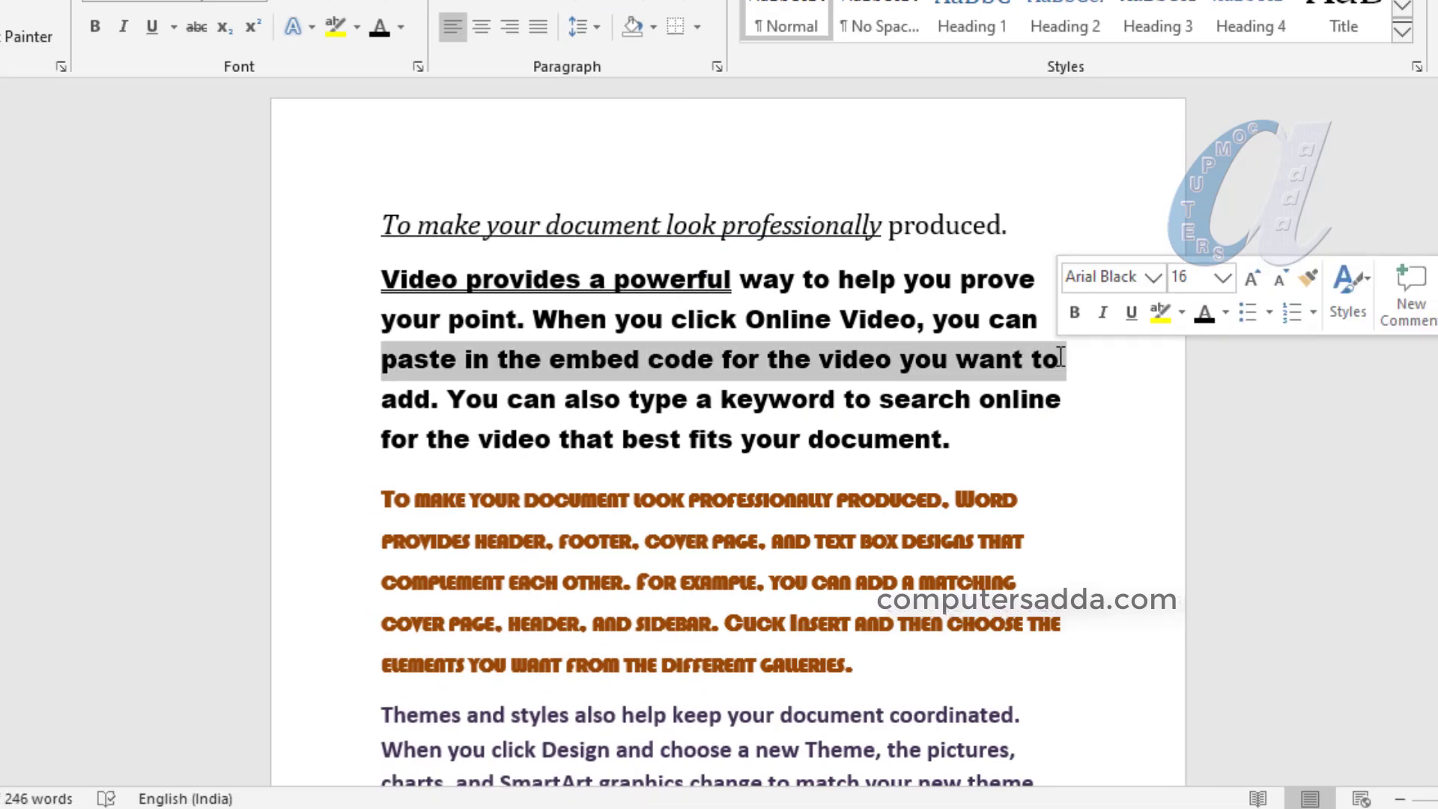
# - Enlarge 'paste in the embed code for the video you want to' step by step with Ctrl+Shift+>
pyautogui.hotkey('ctrl', 'shift', '.')
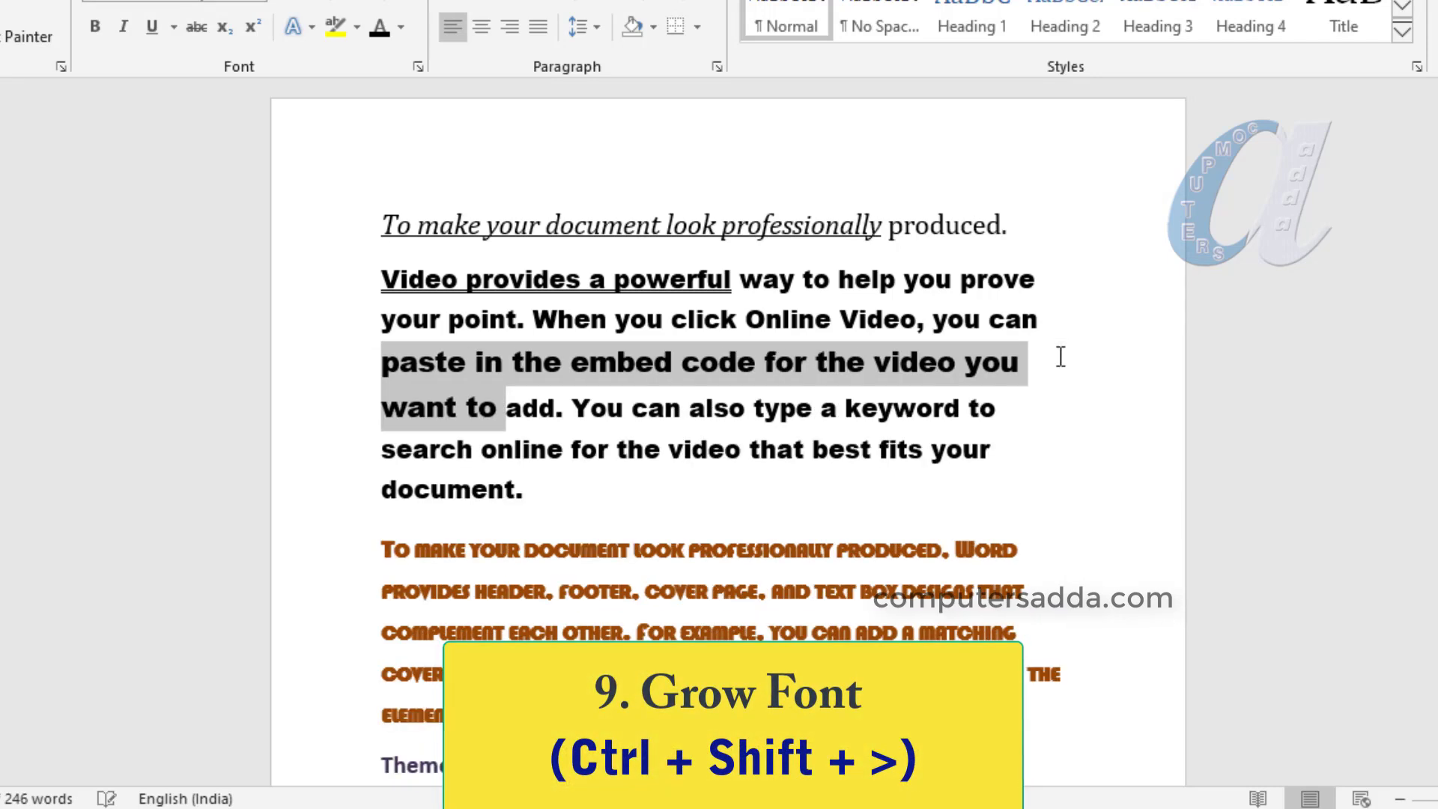
pyautogui.hotkey('ctrl', 'shift', '.')
pyautogui.hotkey('ctrl', 'shift', '.')
pyautogui.hotkey('ctrl', 'shift', '.')
pyautogui.hotkey('ctrl', 'shift', '.')
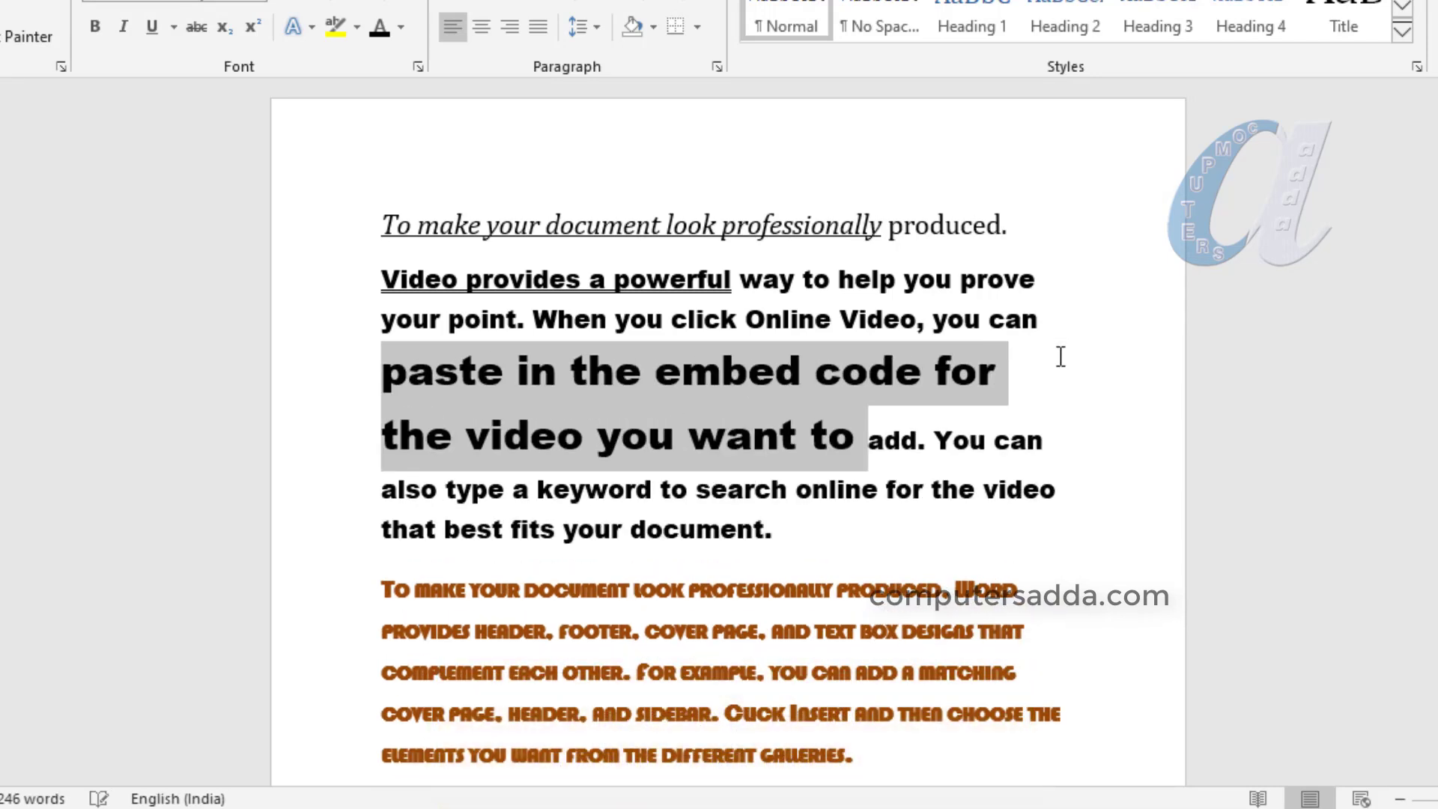
pyautogui.hotkey('ctrl', 'shift', ',')
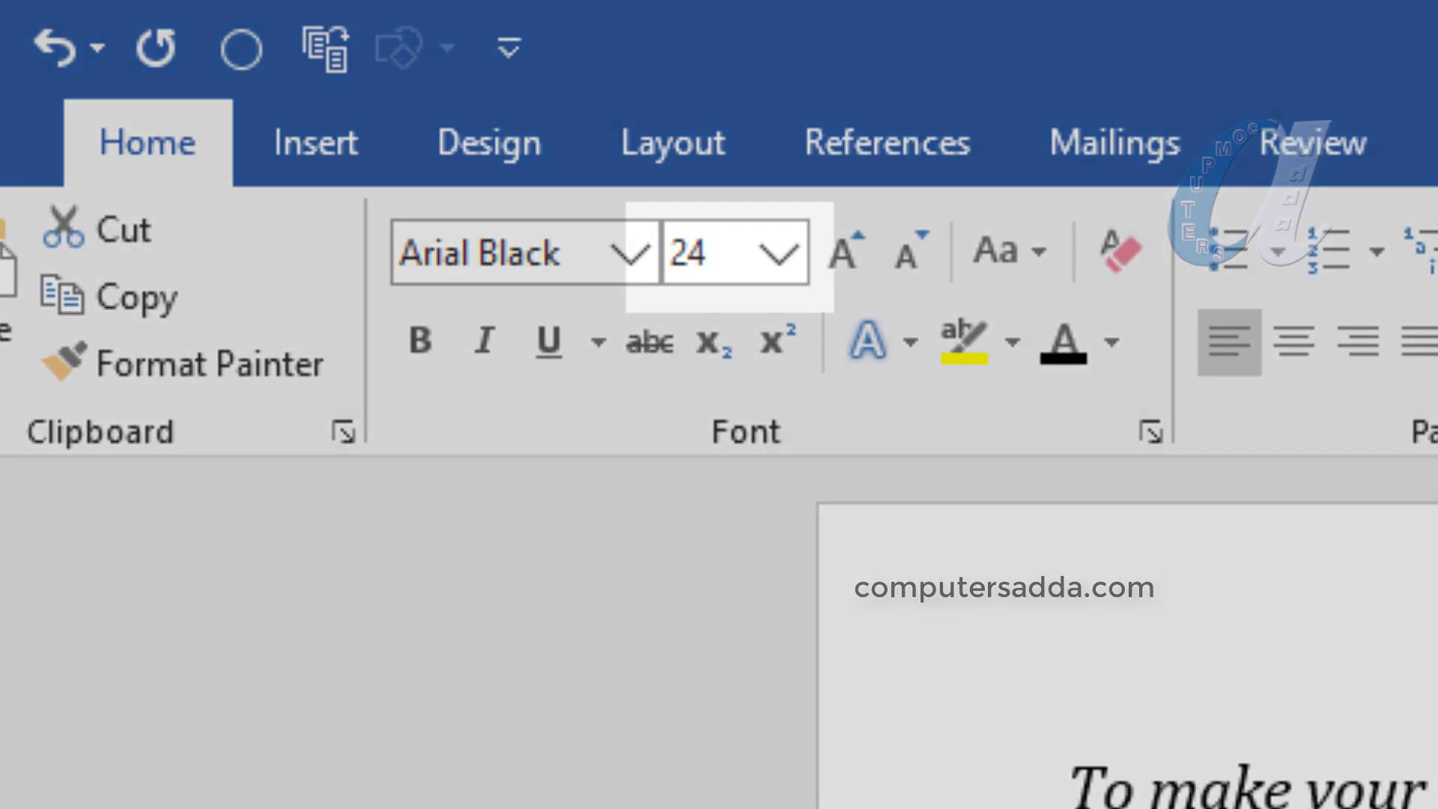
pyautogui.hotkey('ctrl', 'shift', '.')
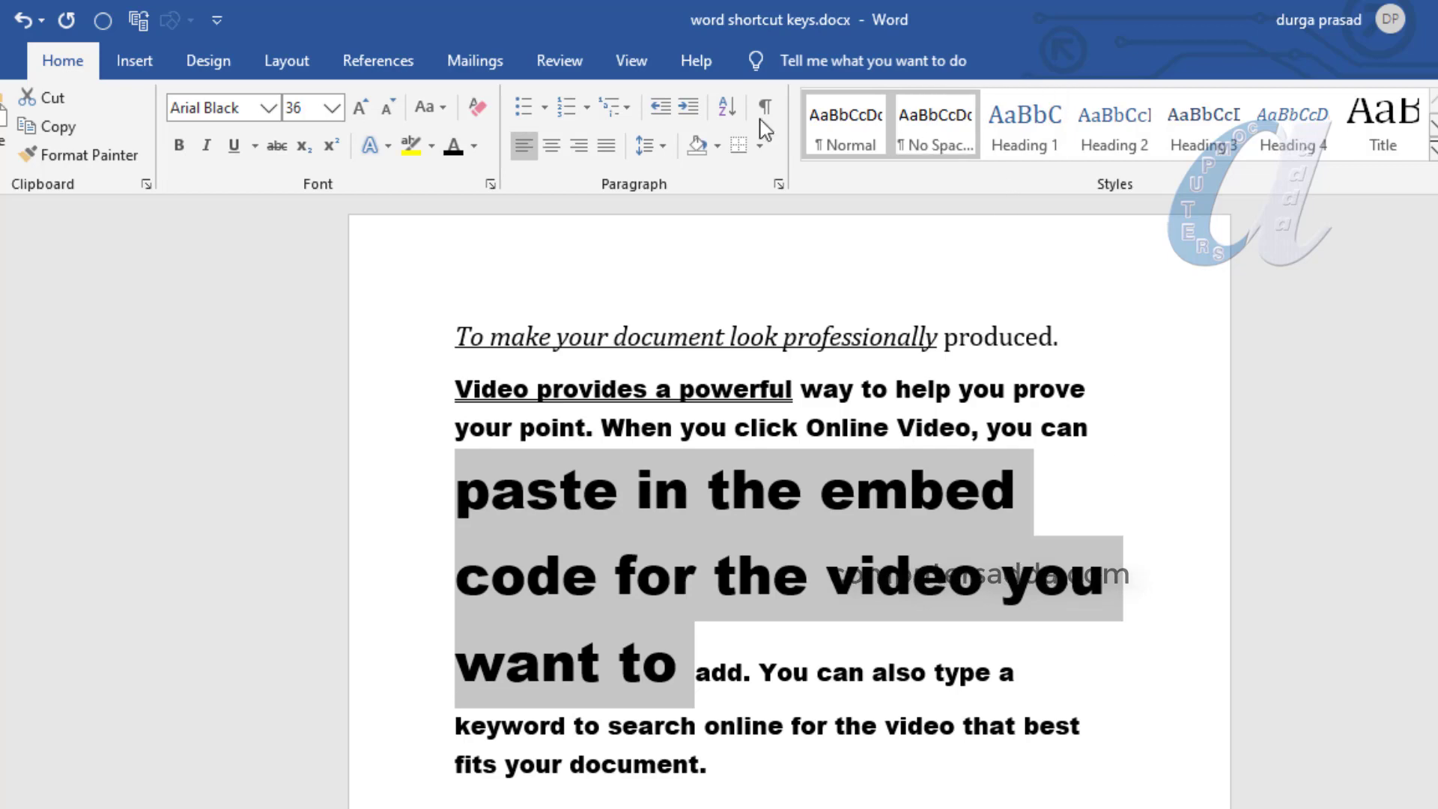
# - Set the selected phrase to 48 pt, then step it back down to 24 pt
pyautogui.click(333, 108)
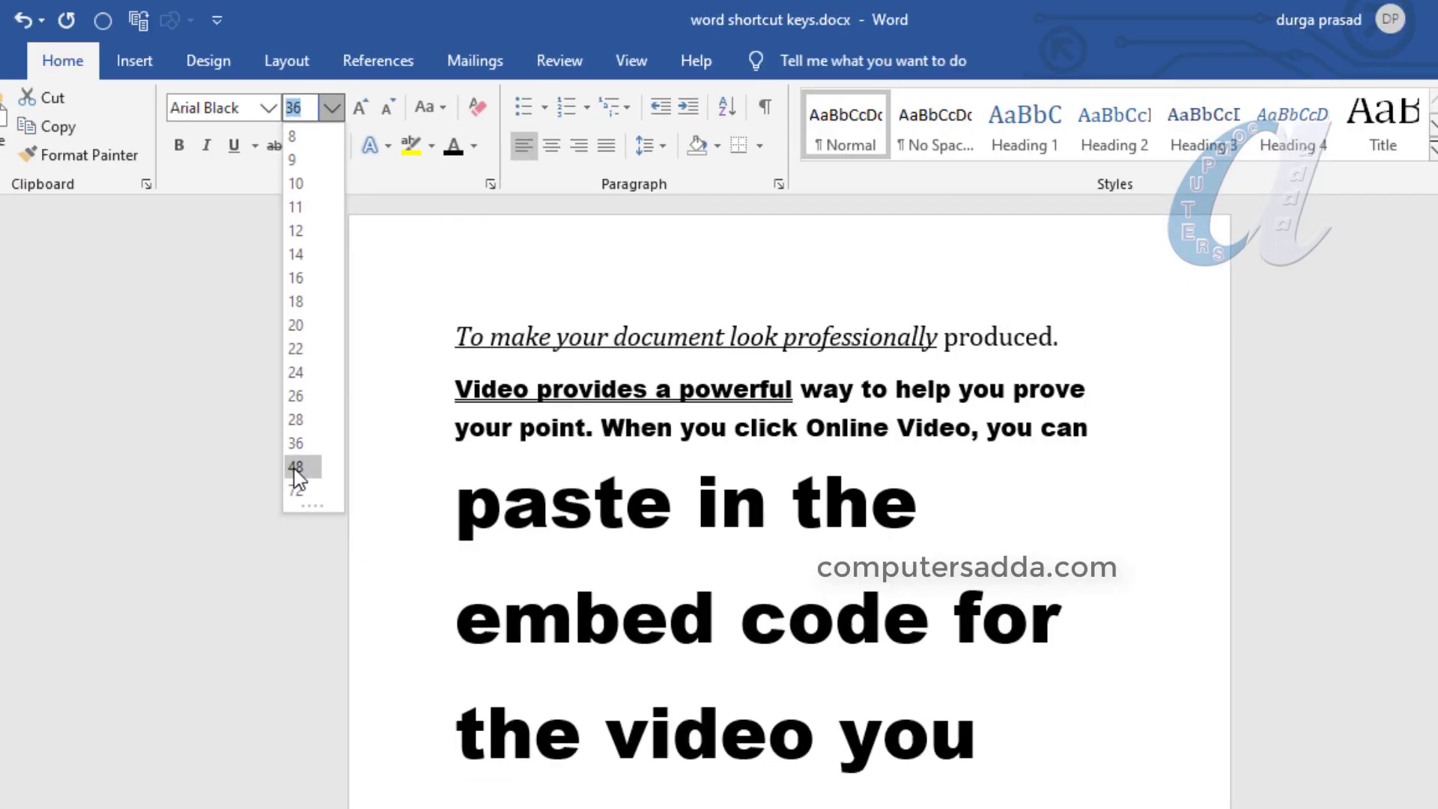
pyautogui.click(296, 468)
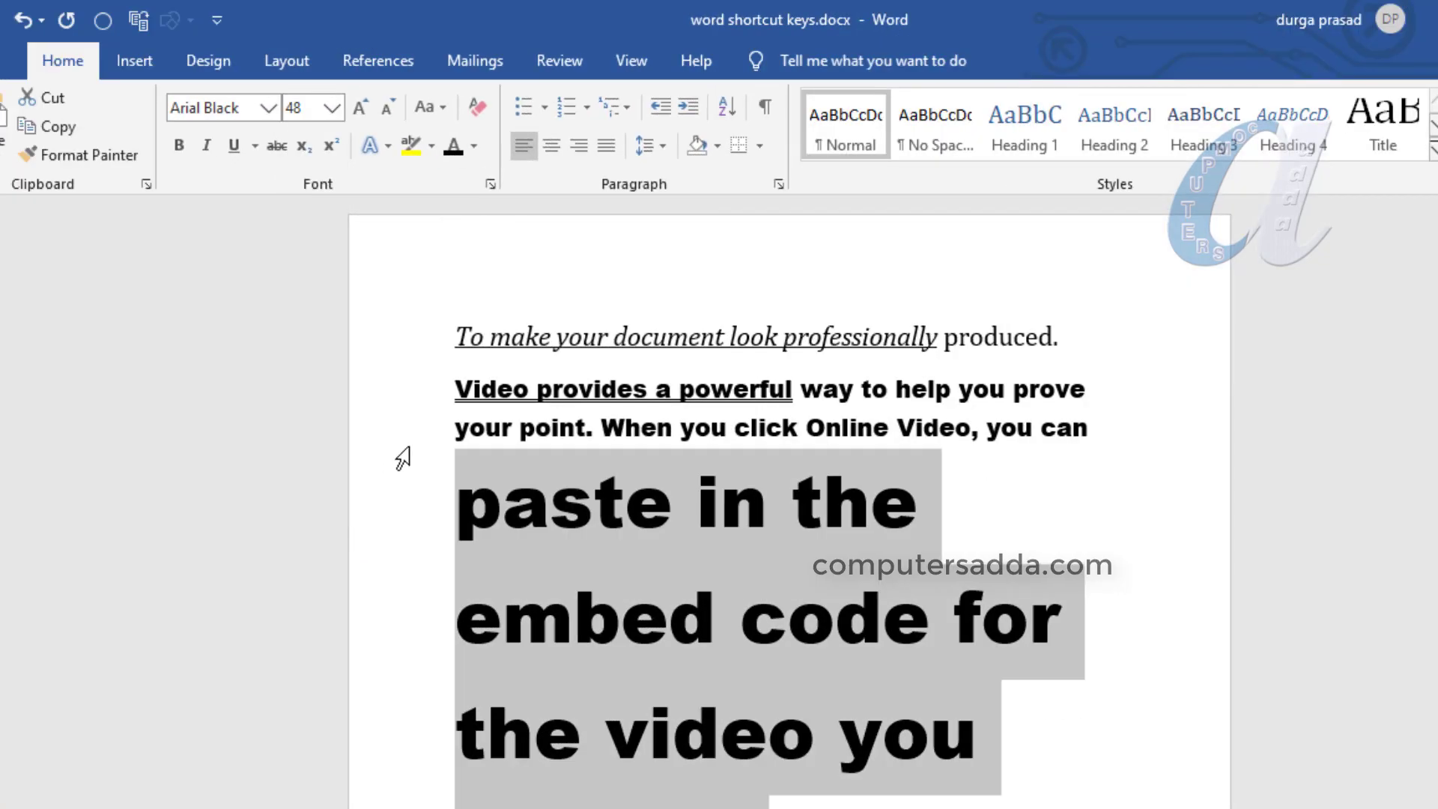
pyautogui.hotkey('ctrl', 'shift', ',')
pyautogui.hotkey('ctrl', 'shift', ',')
pyautogui.hotkey('ctrl', 'shift', ',')
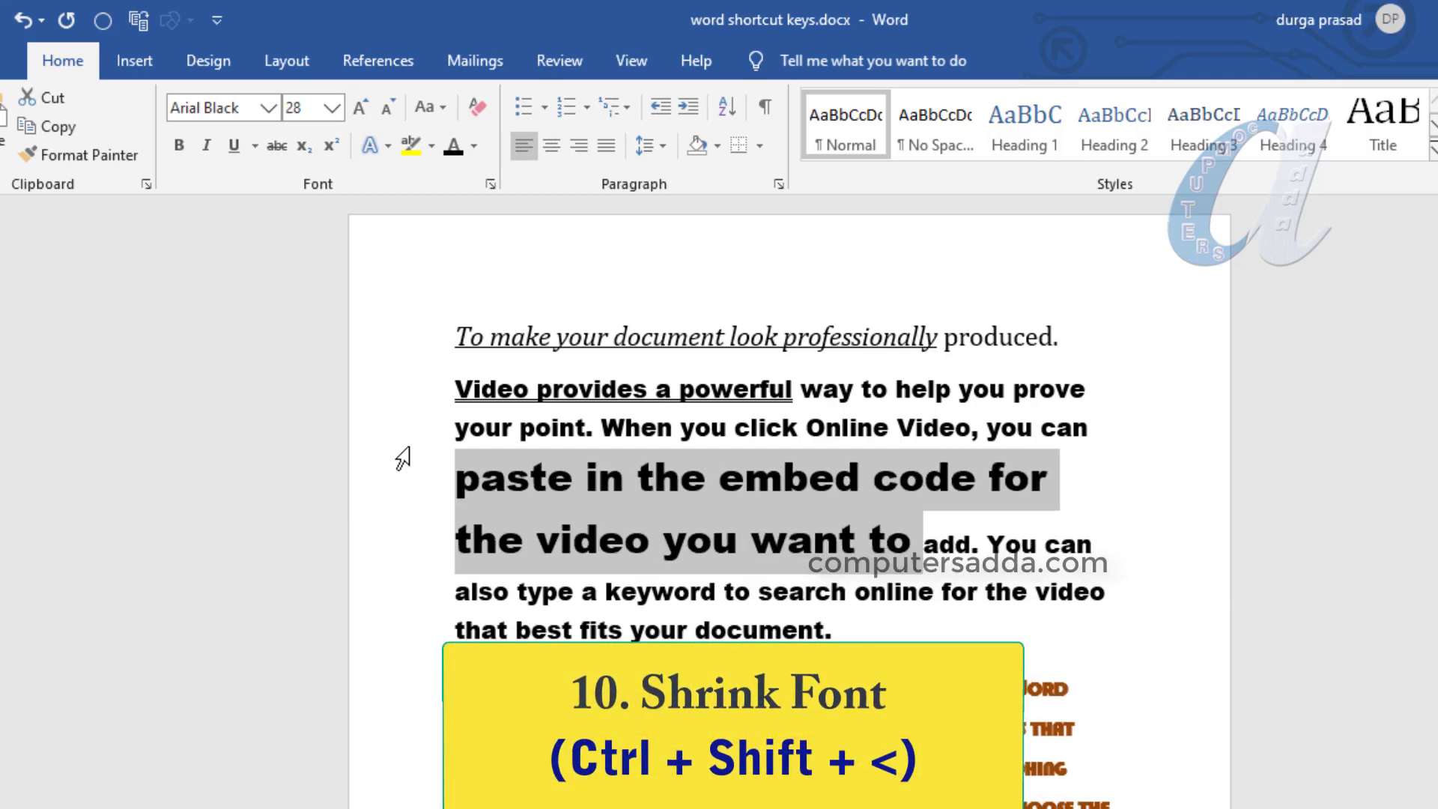
pyautogui.hotkey('ctrl', 'shift', ',')
pyautogui.hotkey('ctrl', 'shift', ',')
pyautogui.hotkey('ctrl', 'shift', ',')
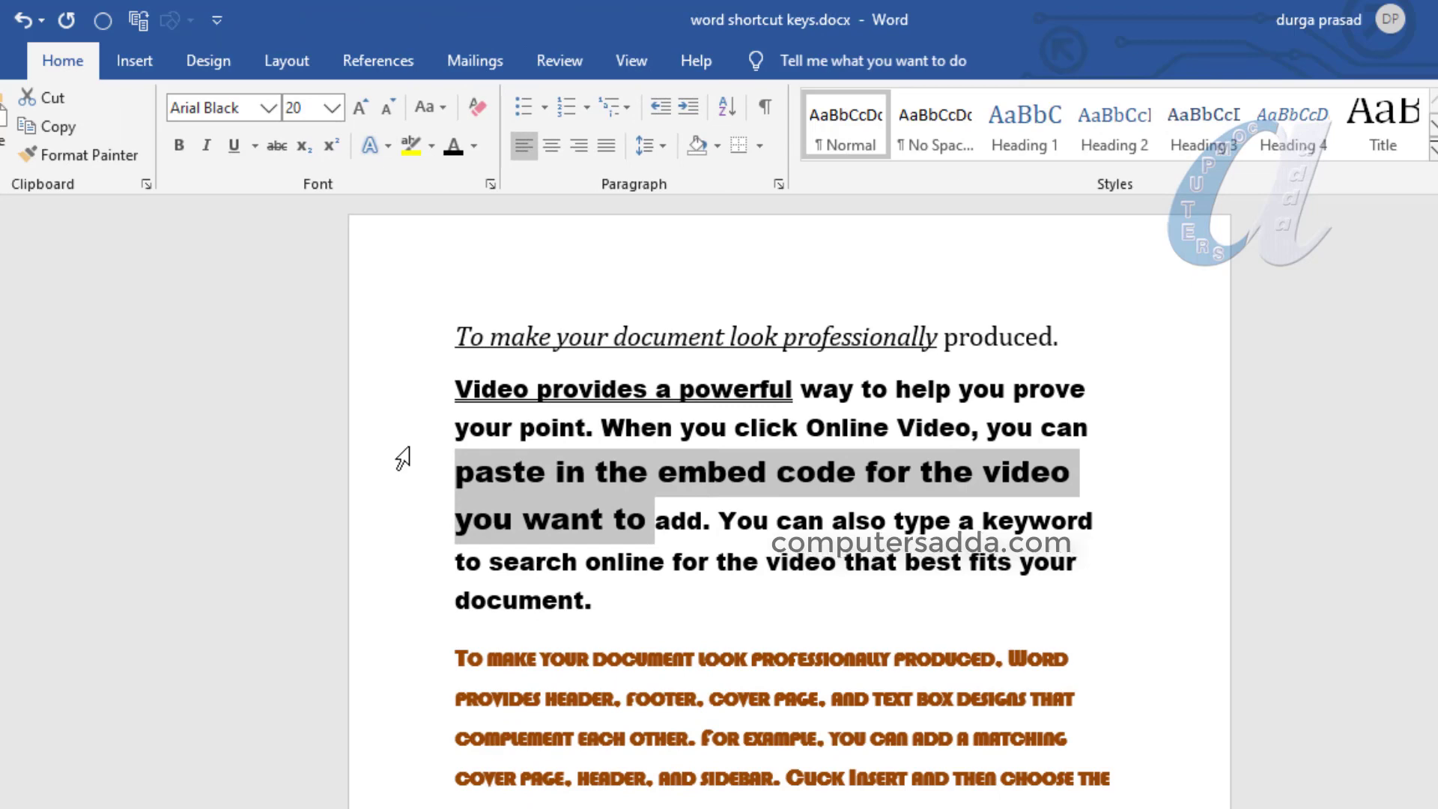
# - Shrink the phrase point by point with Ctrl+[, then grow it to 17 pt with Ctrl+]
pyautogui.hotkey('ctrl', '[')
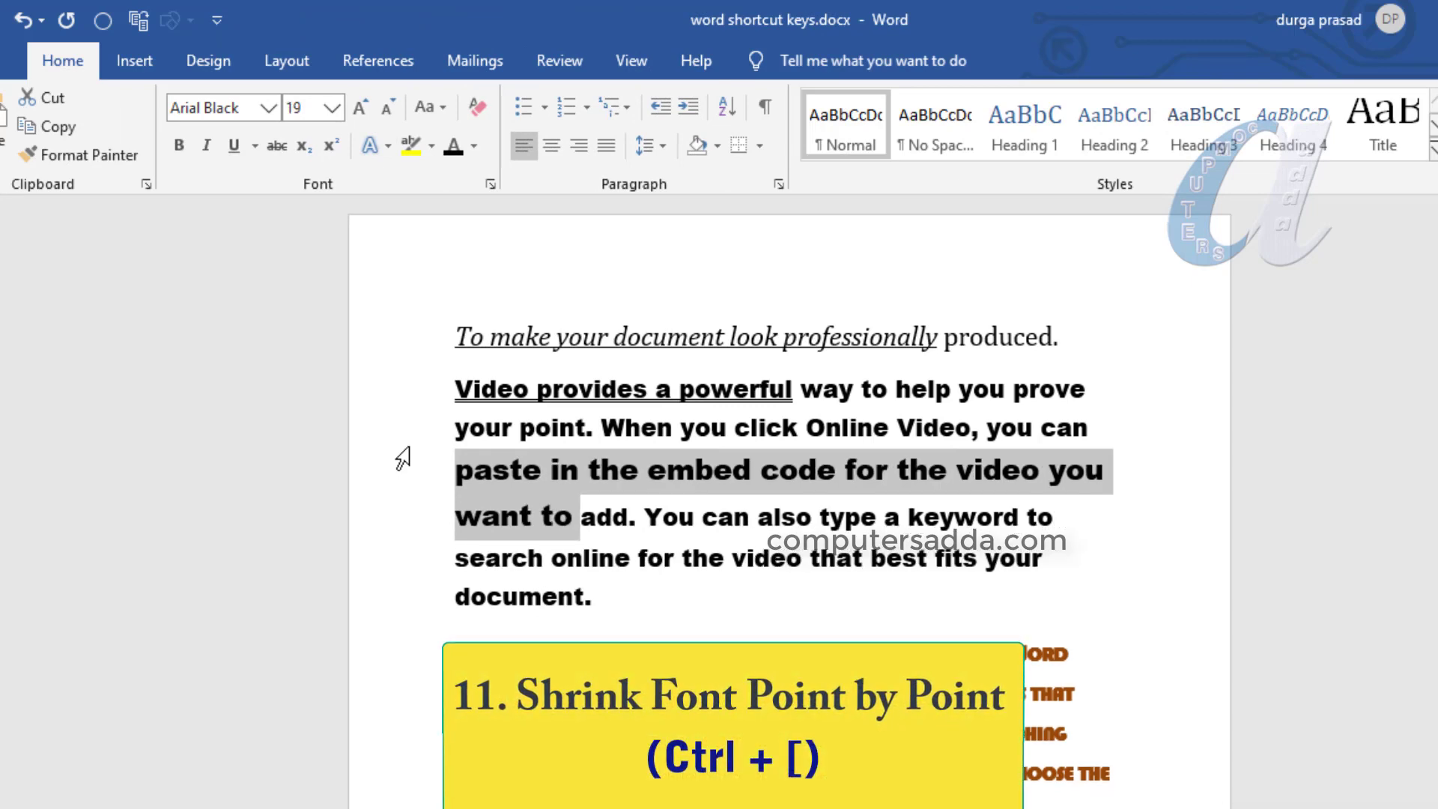
pyautogui.hotkey('ctrl', '[')
pyautogui.hotkey('ctrl', '[')
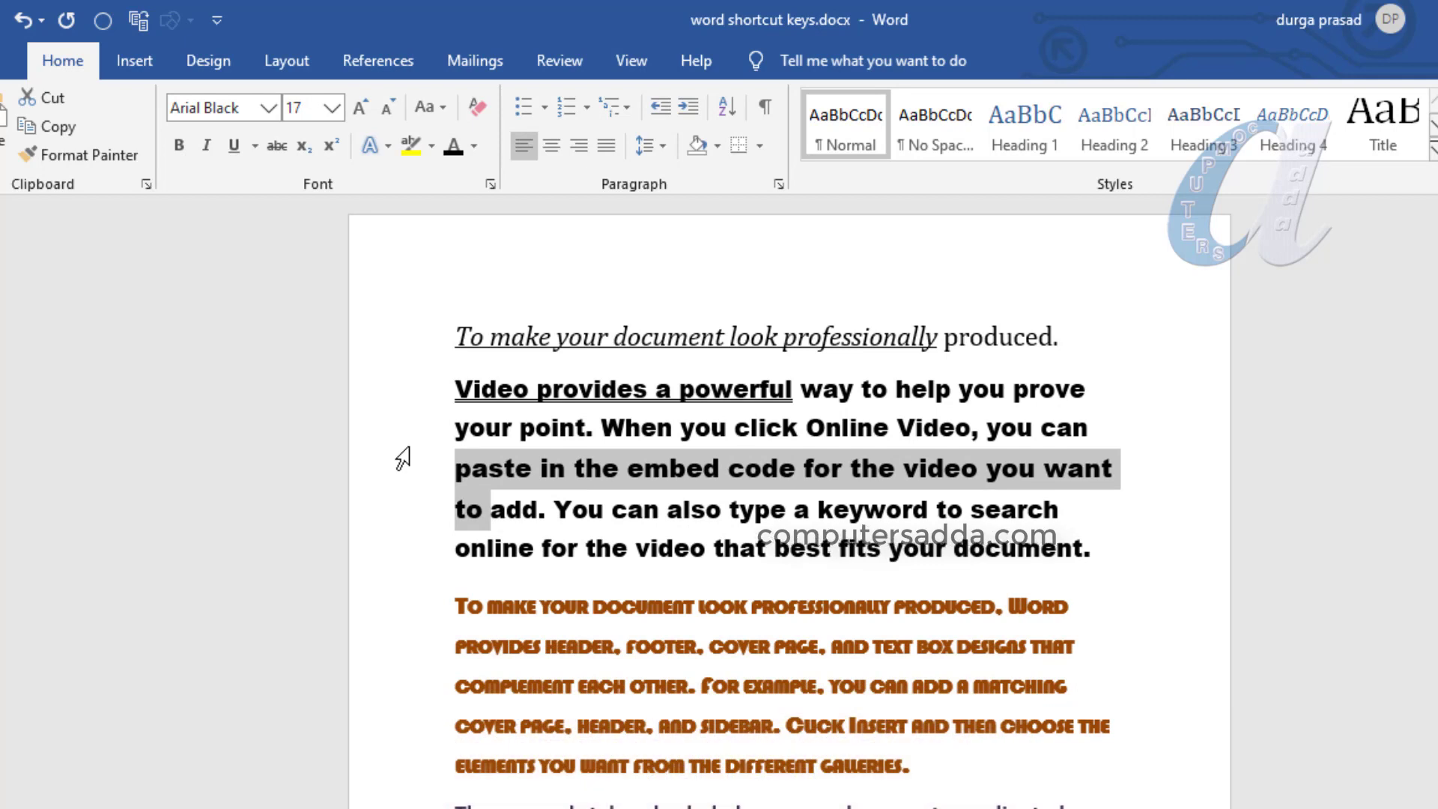
pyautogui.hotkey('ctrl', '[')
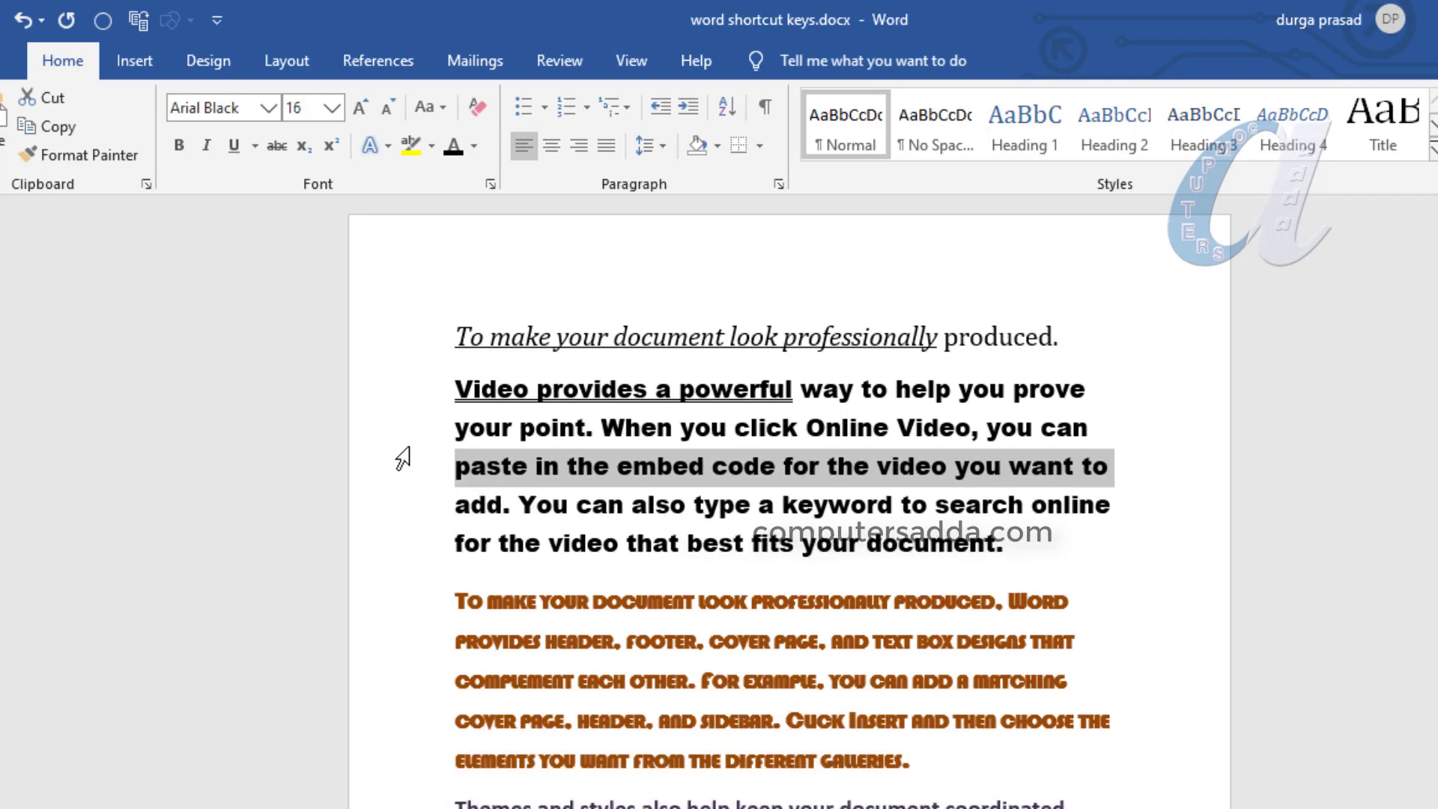
pyautogui.hotkey('ctrl', '[')
pyautogui.hotkey('ctrl', '[')
pyautogui.hotkey('ctrl', '[')
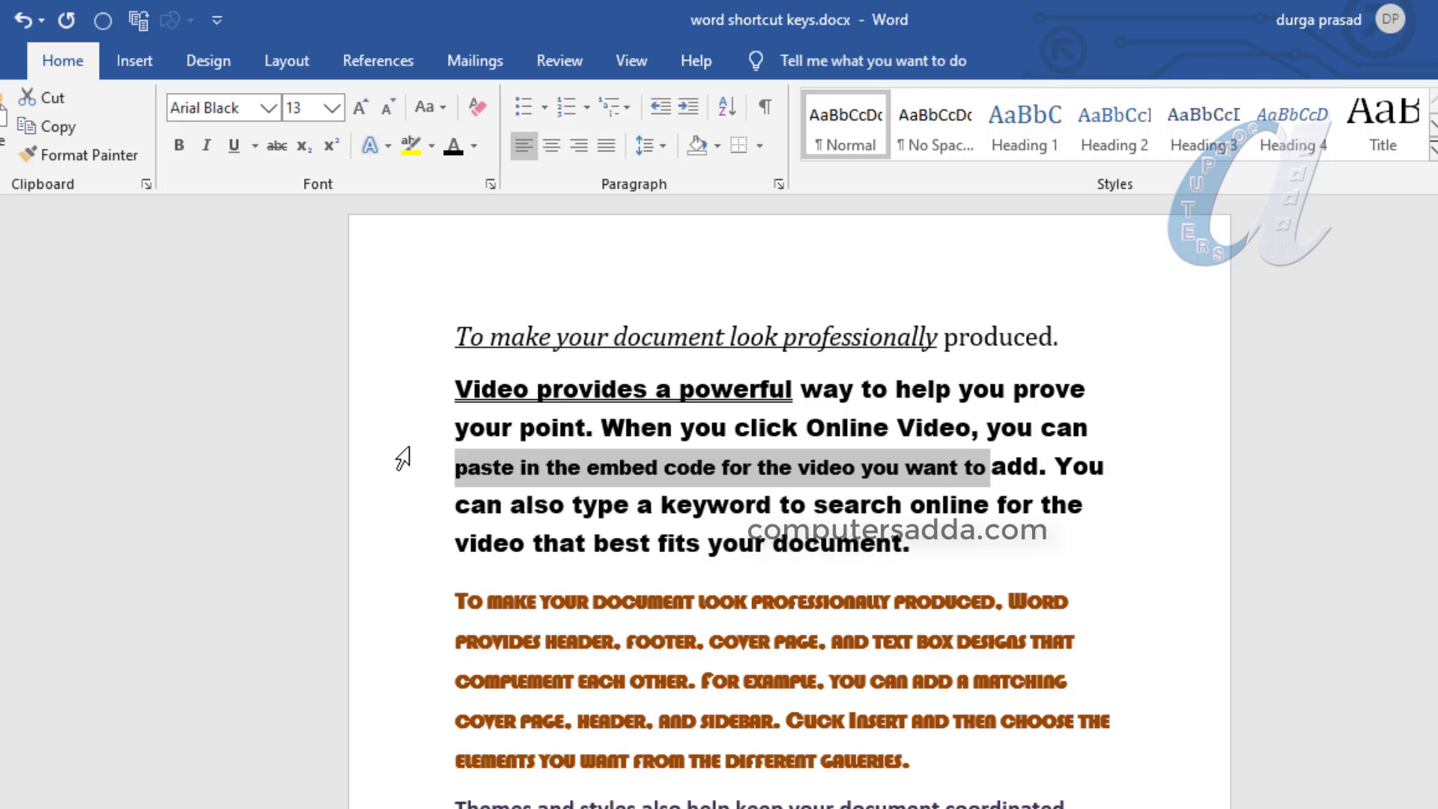
pyautogui.hotkey('ctrl', '[')
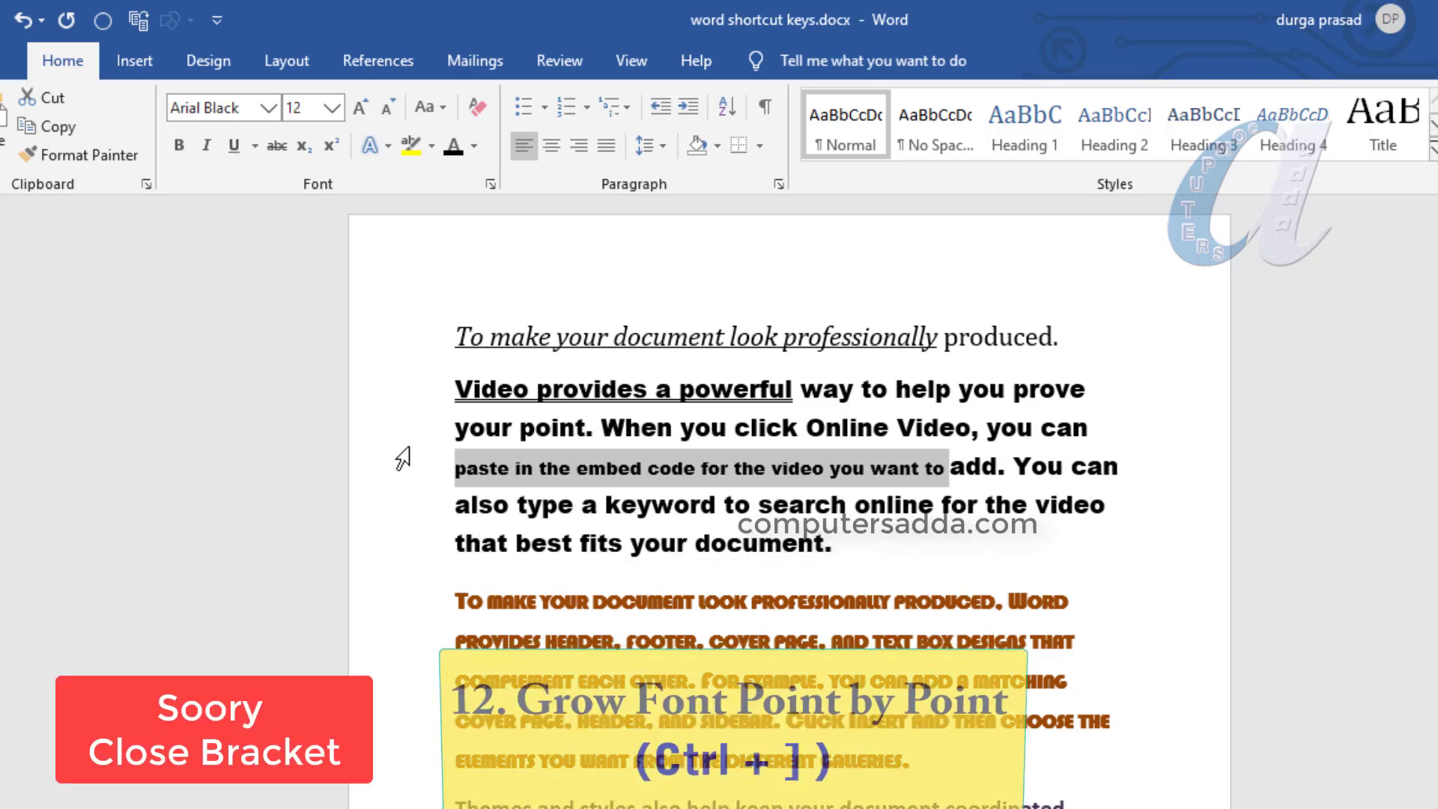
pyautogui.hotkey('ctrl', ']')
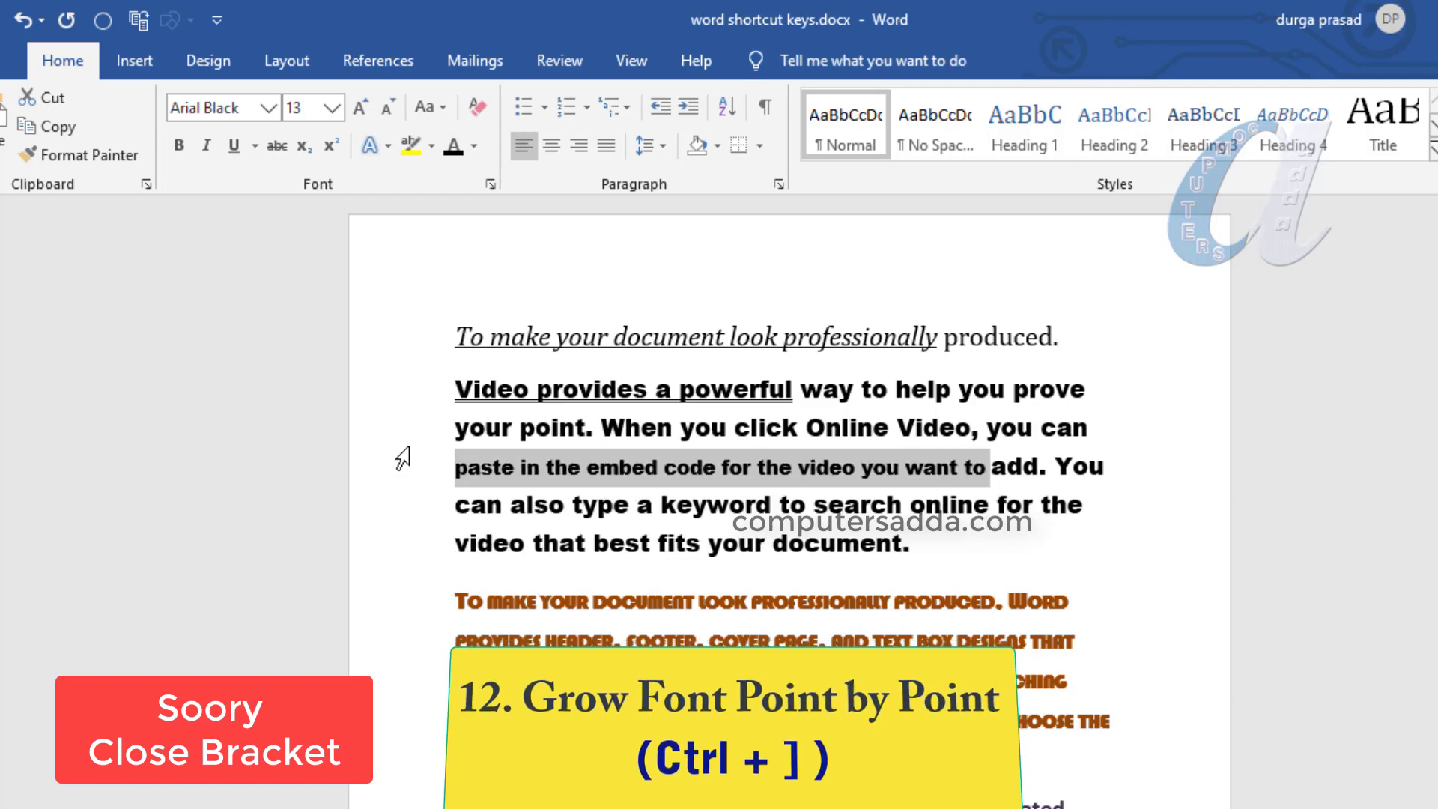
pyautogui.hotkey('ctrl', ']')
pyautogui.hotkey('ctrl', ']')
pyautogui.hotkey('ctrl', ']')
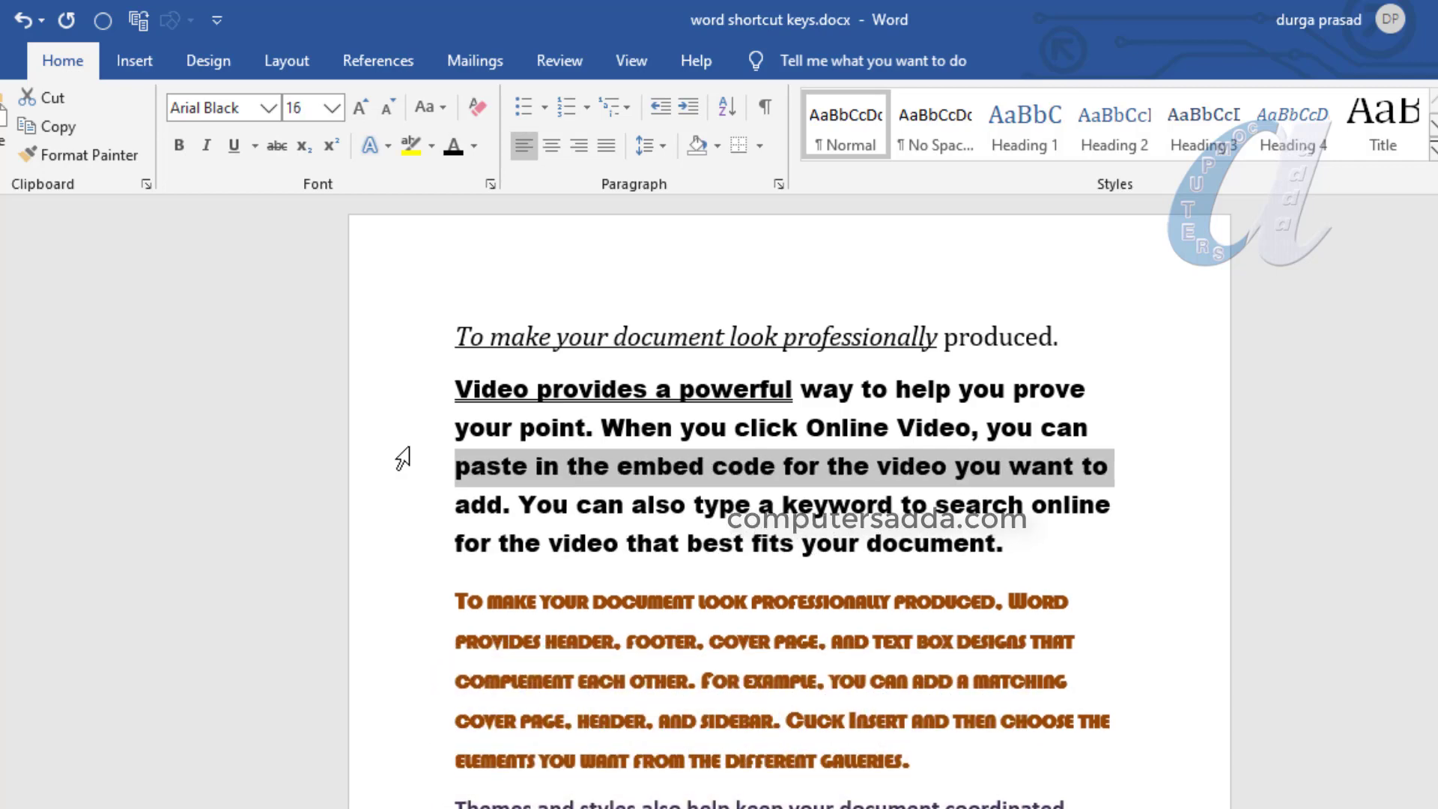
pyautogui.hotkey('ctrl', ']')
pyautogui.hotkey('ctrl', ']')
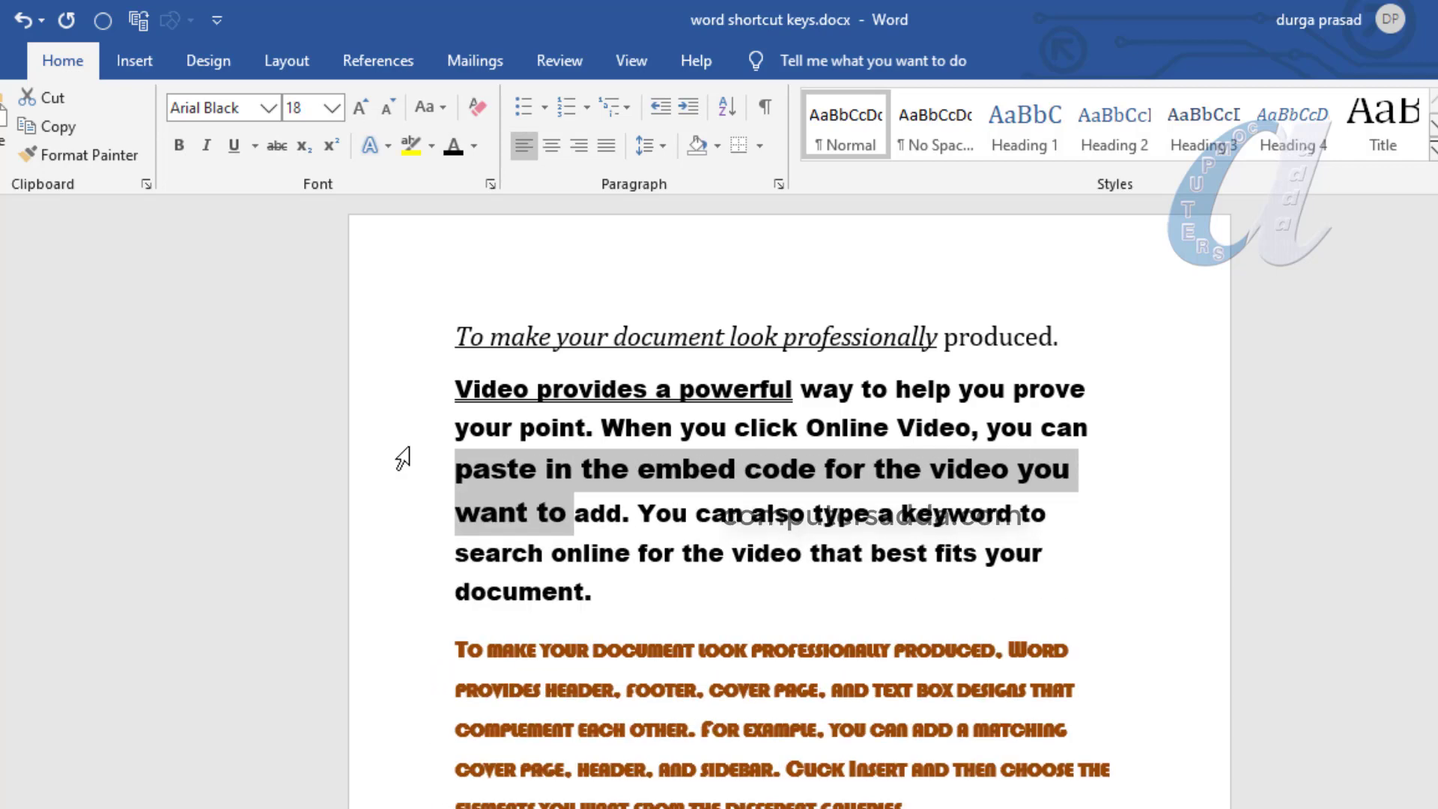
pyautogui.hotkey('ctrl', ']')
pyautogui.hotkey('ctrl', ']')
pyautogui.hotkey('ctrl', ']')
pyautogui.hotkey('ctrl', ']')
pyautogui.hotkey('ctrl', ']')
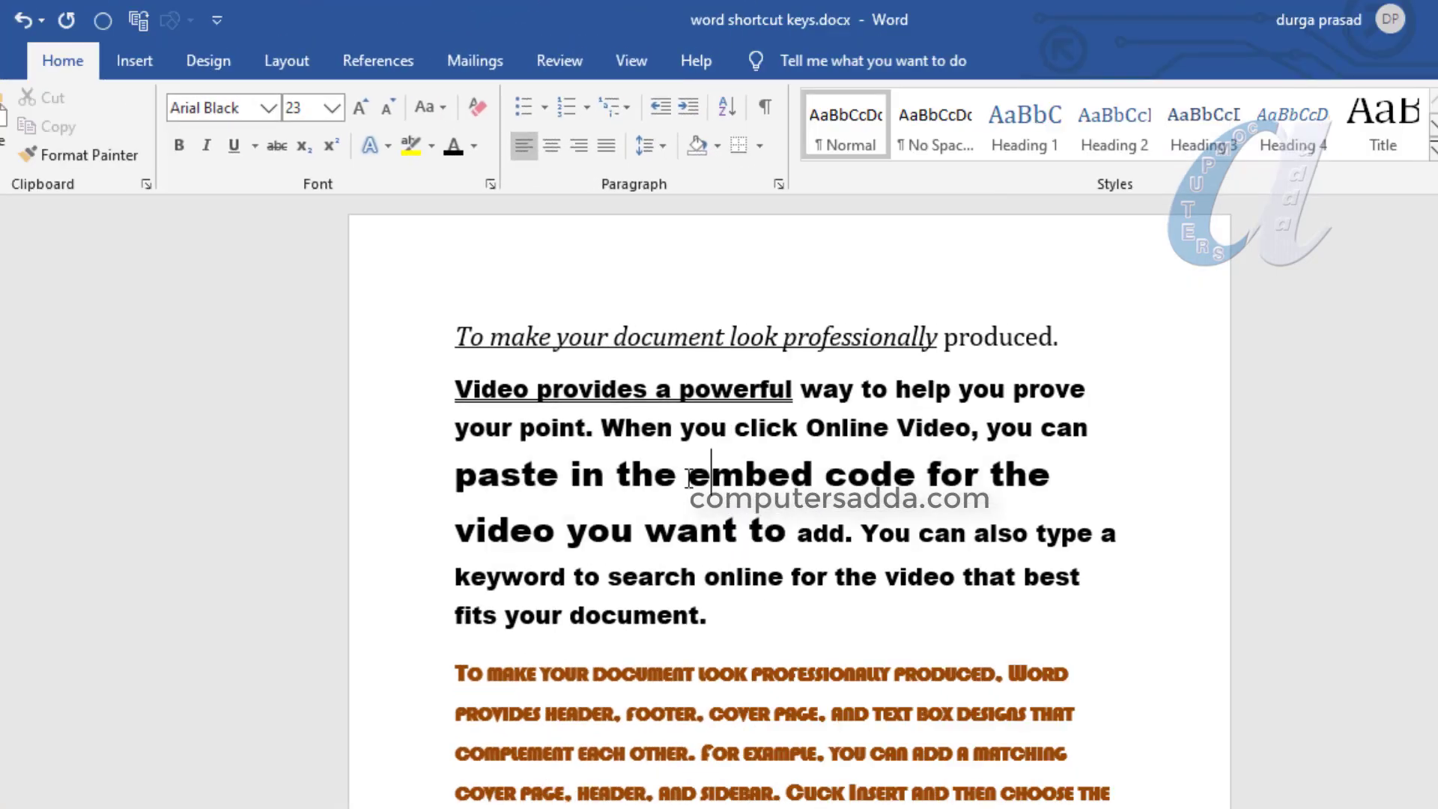
# - Make 'embed' superscript and 'for' subscript in the black paragraph
pyautogui.moveTo(685, 473); pyautogui.dragTo(816, 469)
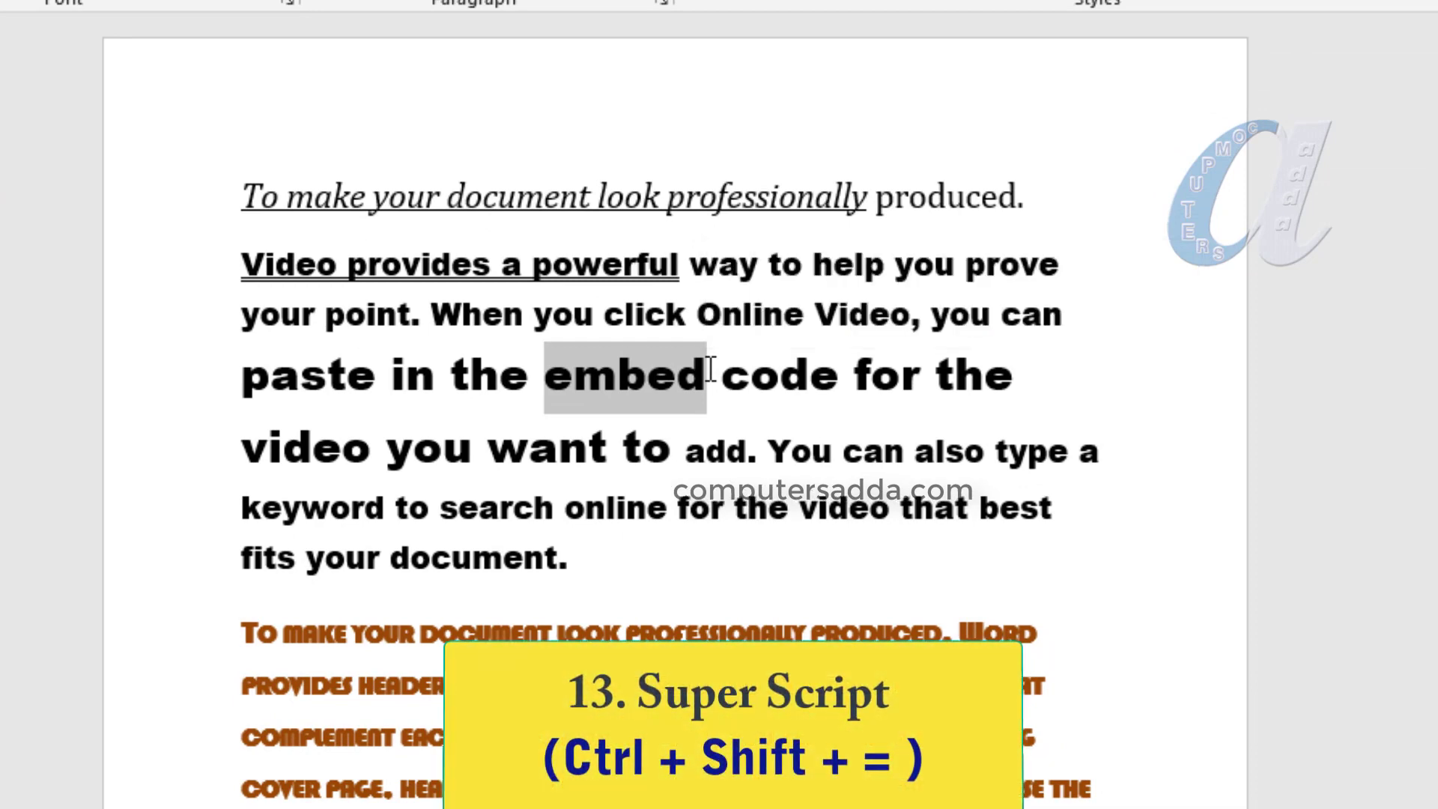
pyautogui.hotkey('ctrl', 'shift', '=')
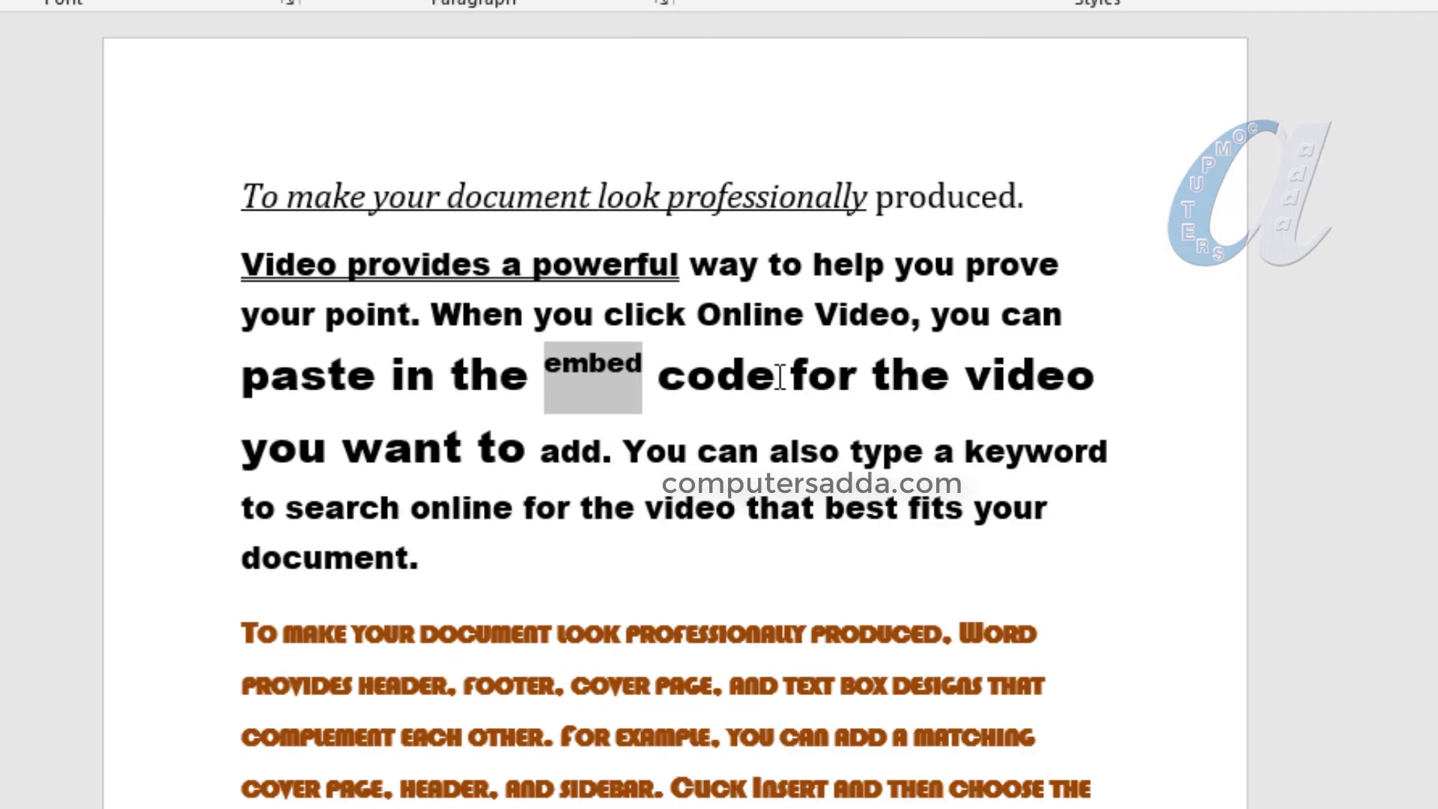
pyautogui.moveTo(790, 375); pyautogui.dragTo(862, 377)
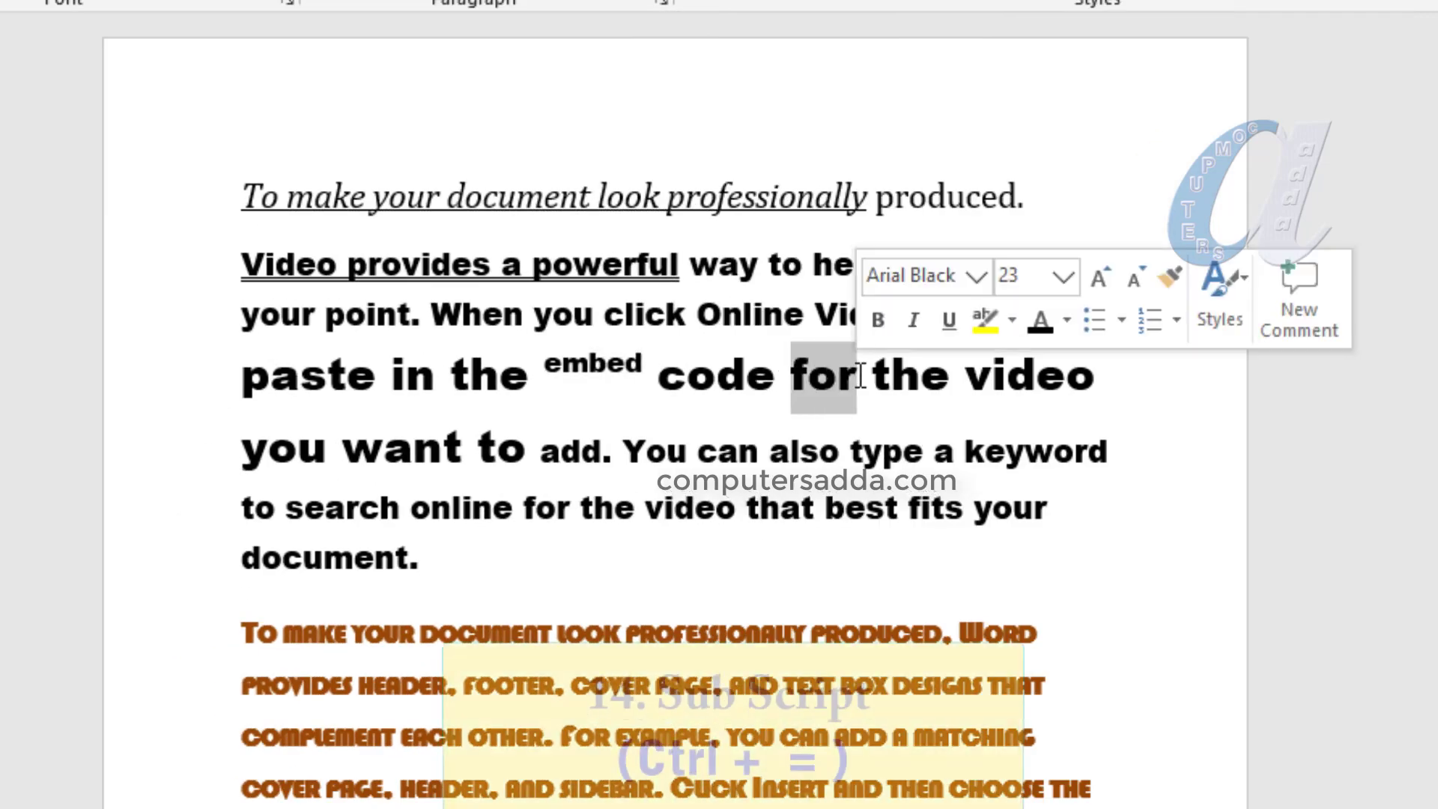
pyautogui.hotkey('ctrl', '=')
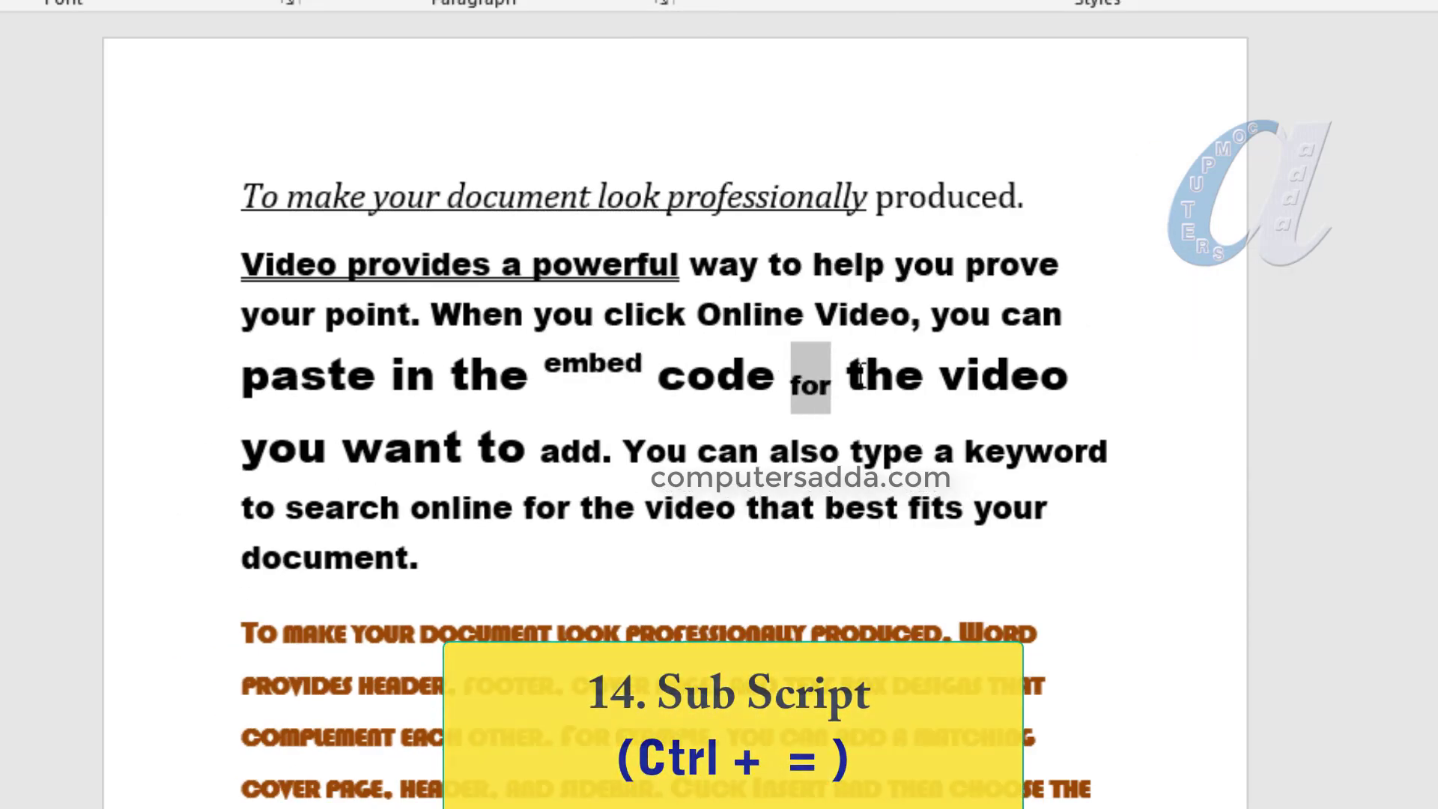
# - Select the opening words of the orange paragraph
pyautogui.scroll(-2, 706, 420)
pyautogui.scroll(-1, 674, 487)
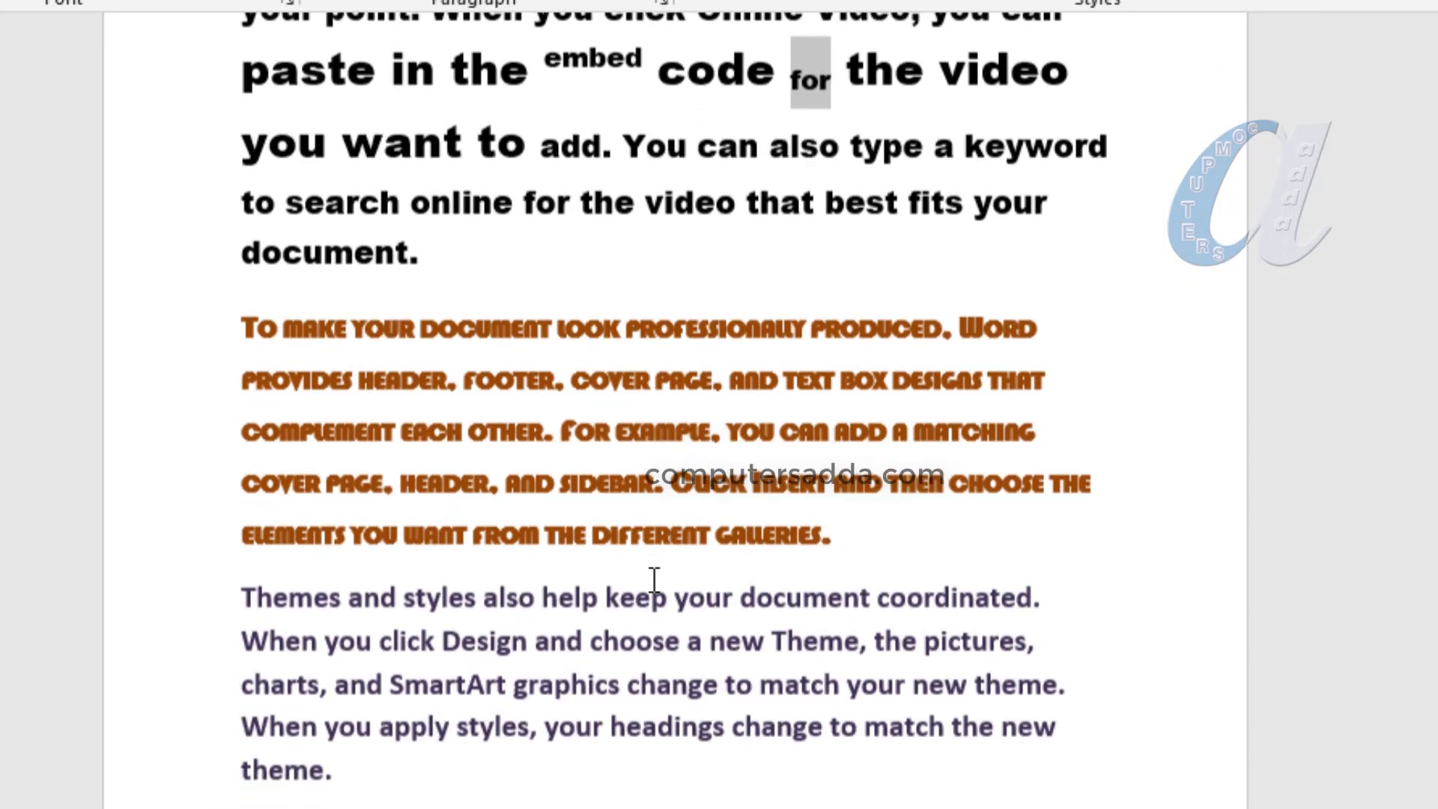
pyautogui.scroll(-4, 654, 581)
pyautogui.scroll(5, 496, 496)
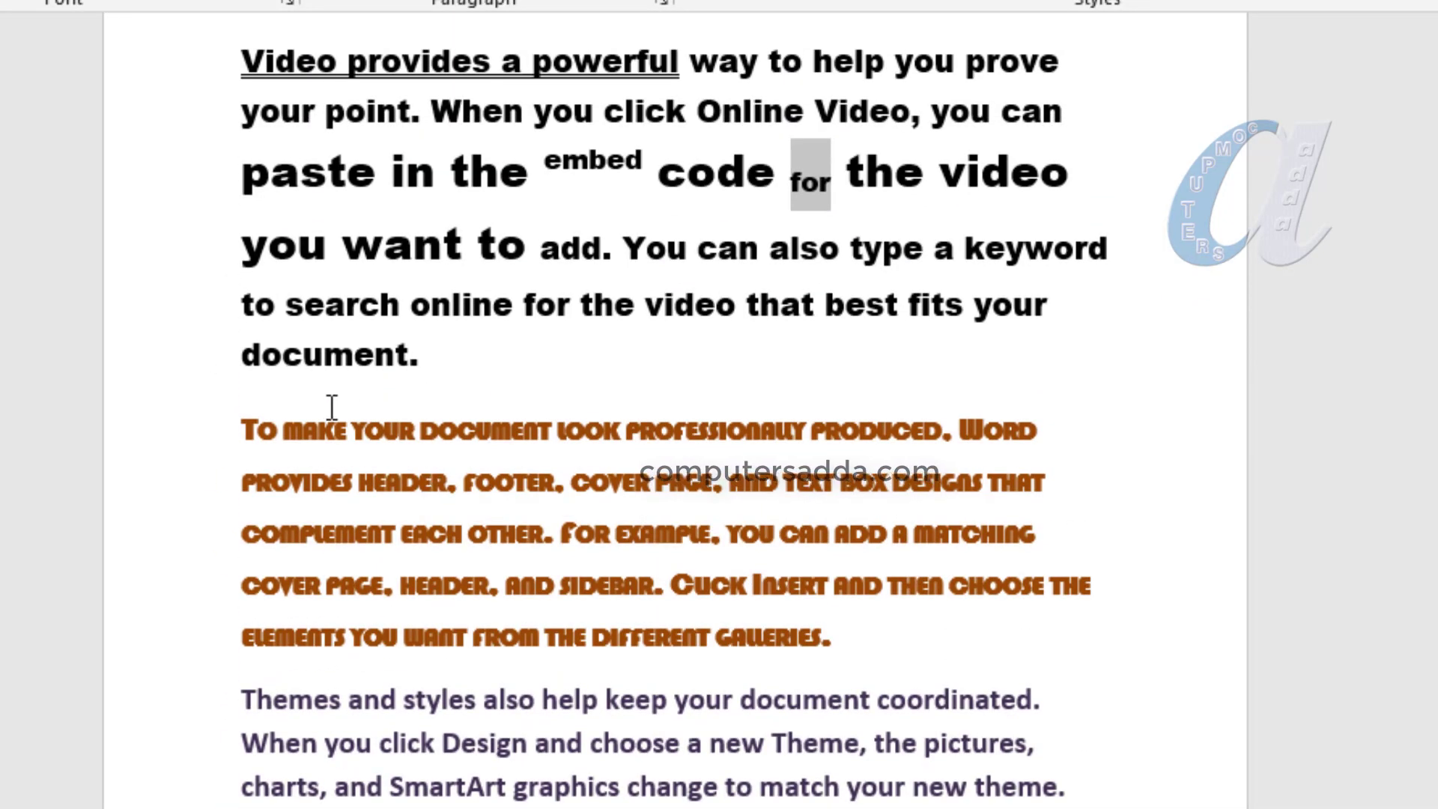
pyautogui.moveTo(332, 407)
pyautogui.mouseDown()
pyautogui.moveTo(587, 565)
pyautogui.moveTo(662, 588)
pyautogui.mouseUp()
pyautogui.moveTo(409, 701)
pyautogui.mouseDown()
pyautogui.moveTo(525, 787)
pyautogui.moveTo(641, 741)
pyautogui.mouseUp()
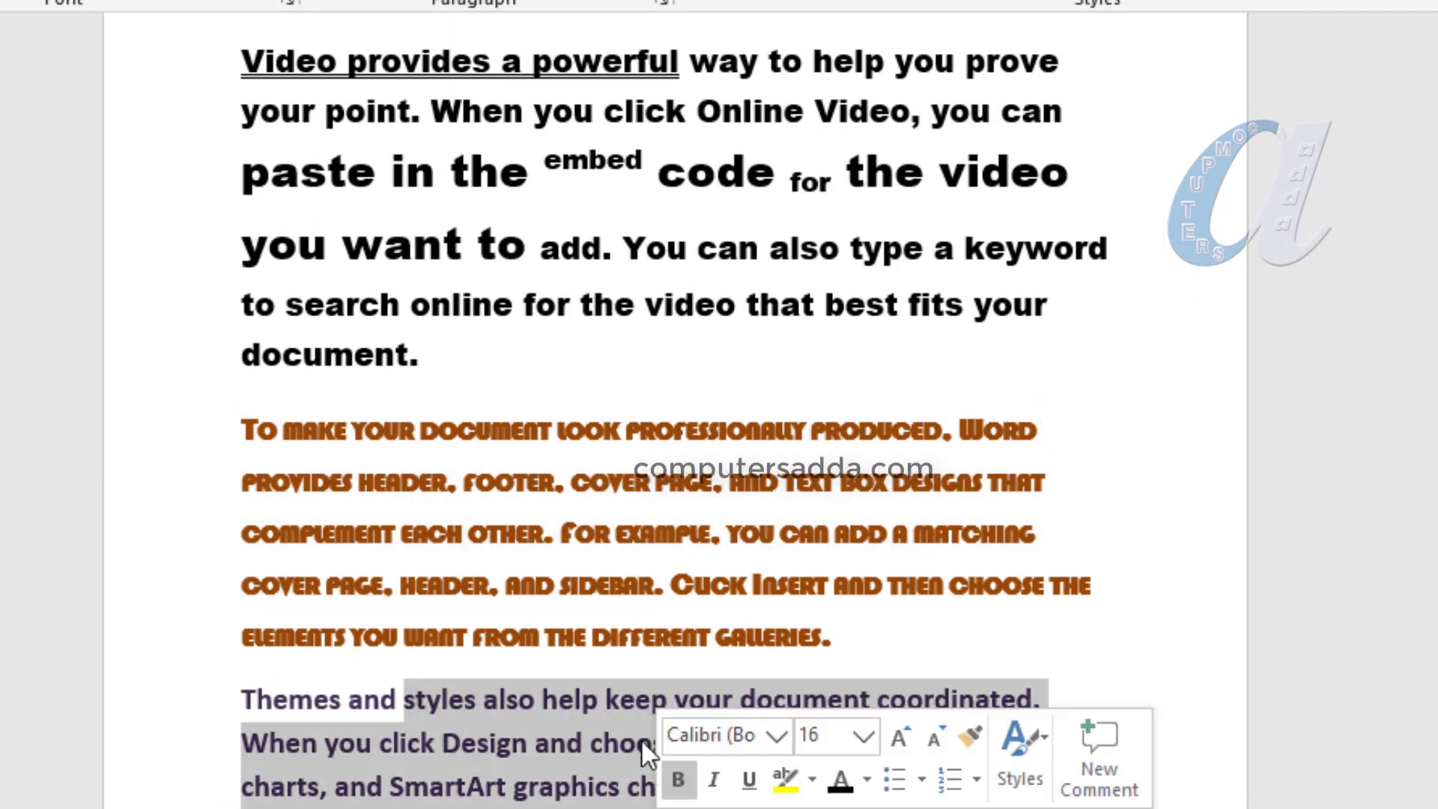
pyautogui.moveTo(347, 176); pyautogui.dragTo(821, 307)
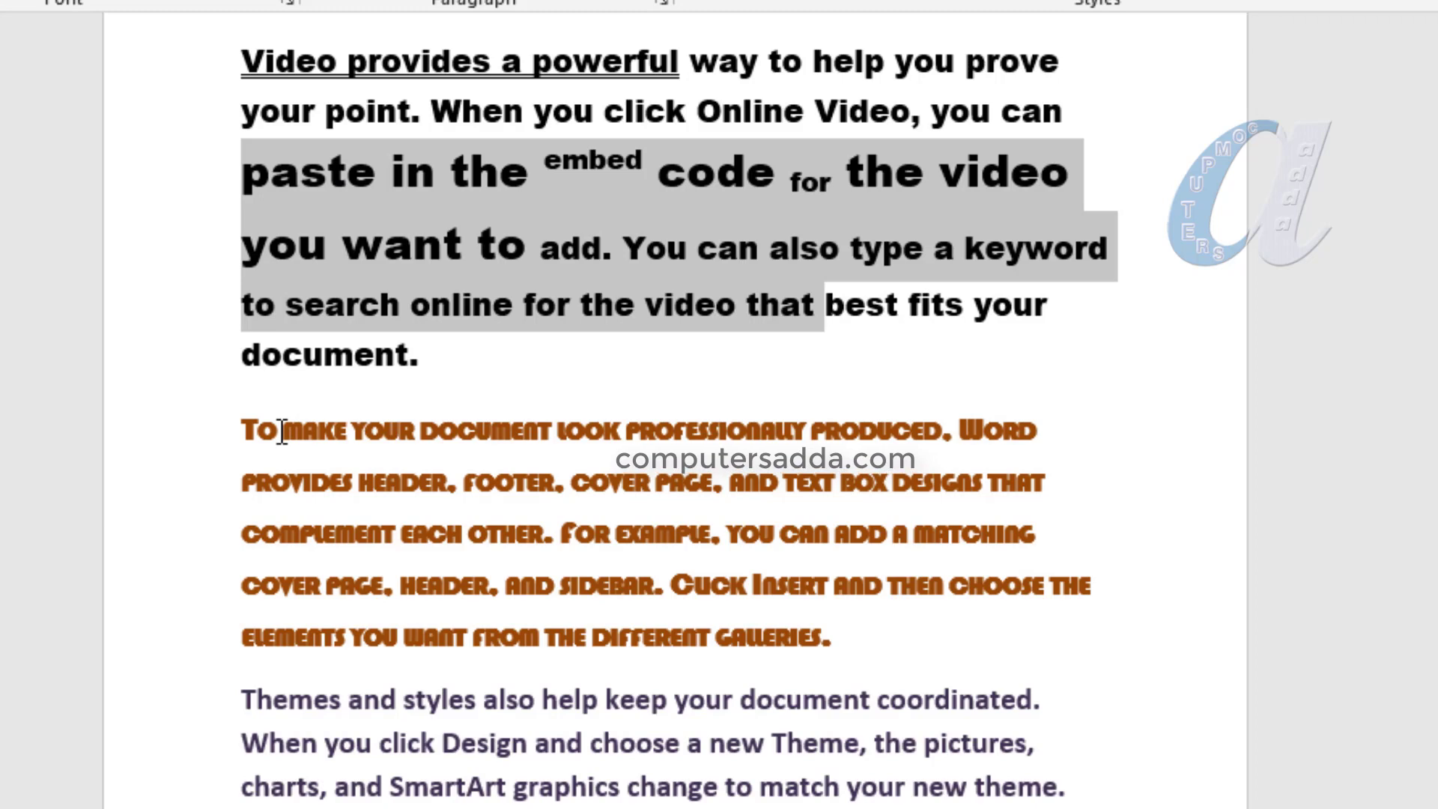
pyautogui.moveTo(282, 431); pyautogui.dragTo(712, 423)
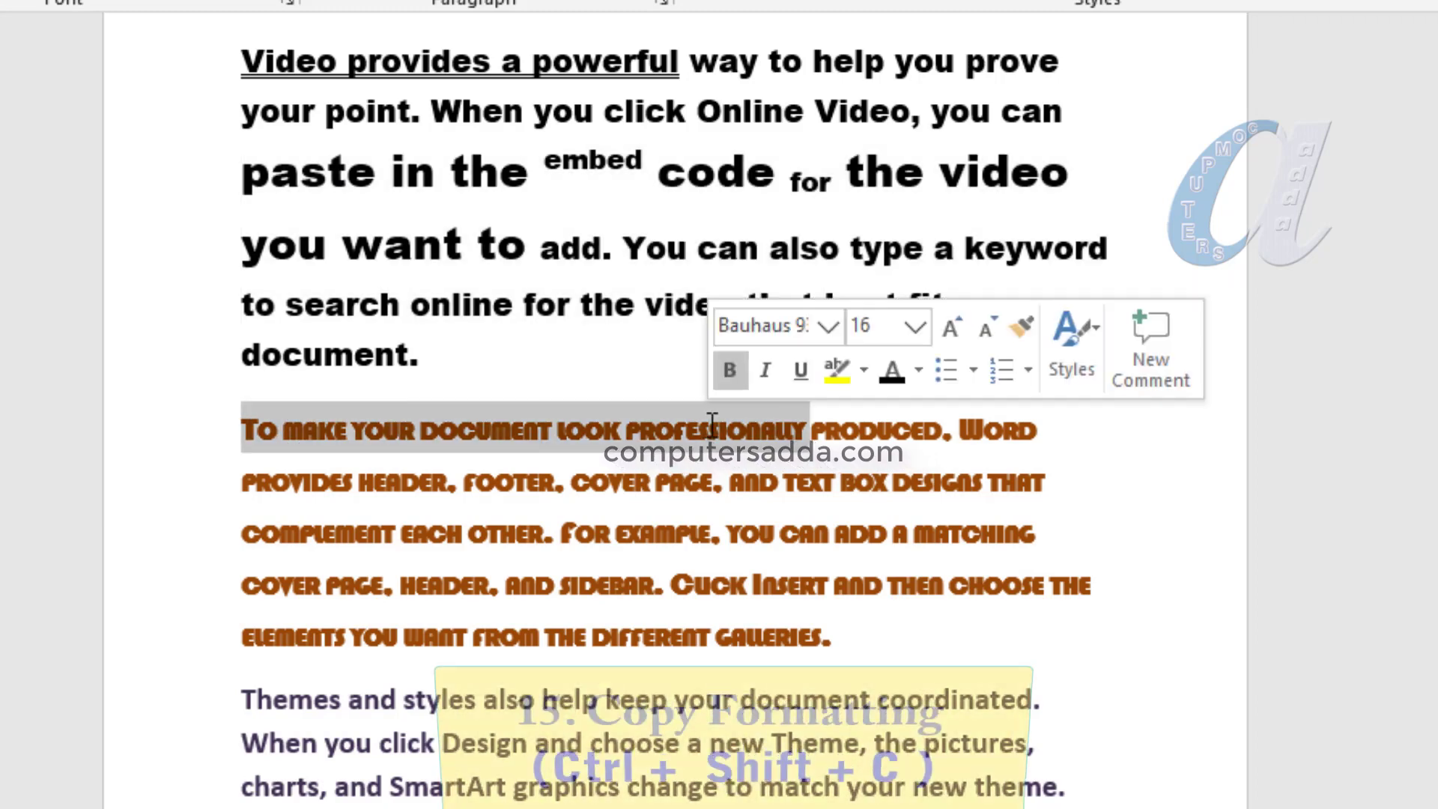
# - Copy the orange text's formatting with Ctrl+Shift+C and paste it onto 'You can also type'
pyautogui.hotkey('ctrl', 'shift', 'c')
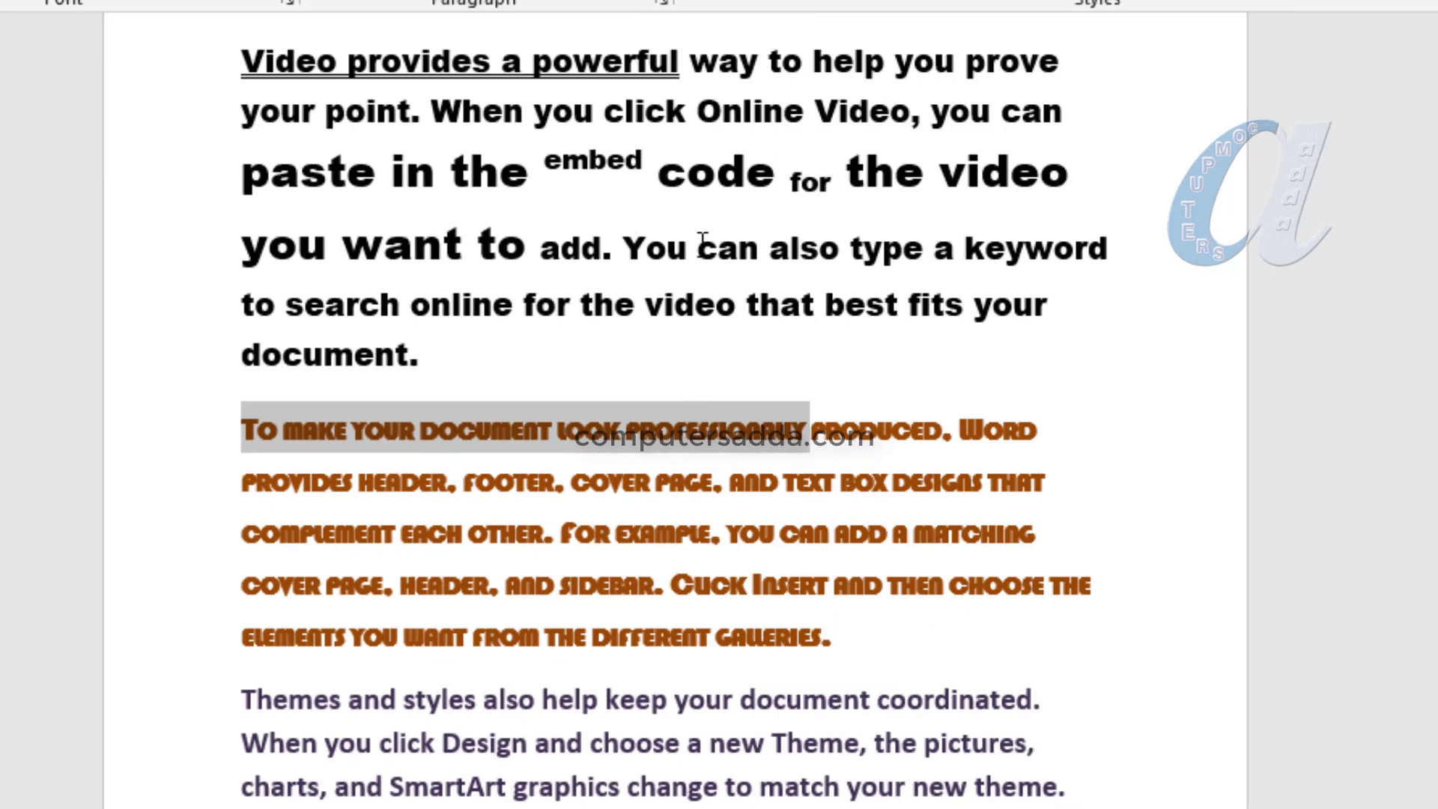
pyautogui.moveTo(626, 239); pyautogui.dragTo(916, 238)
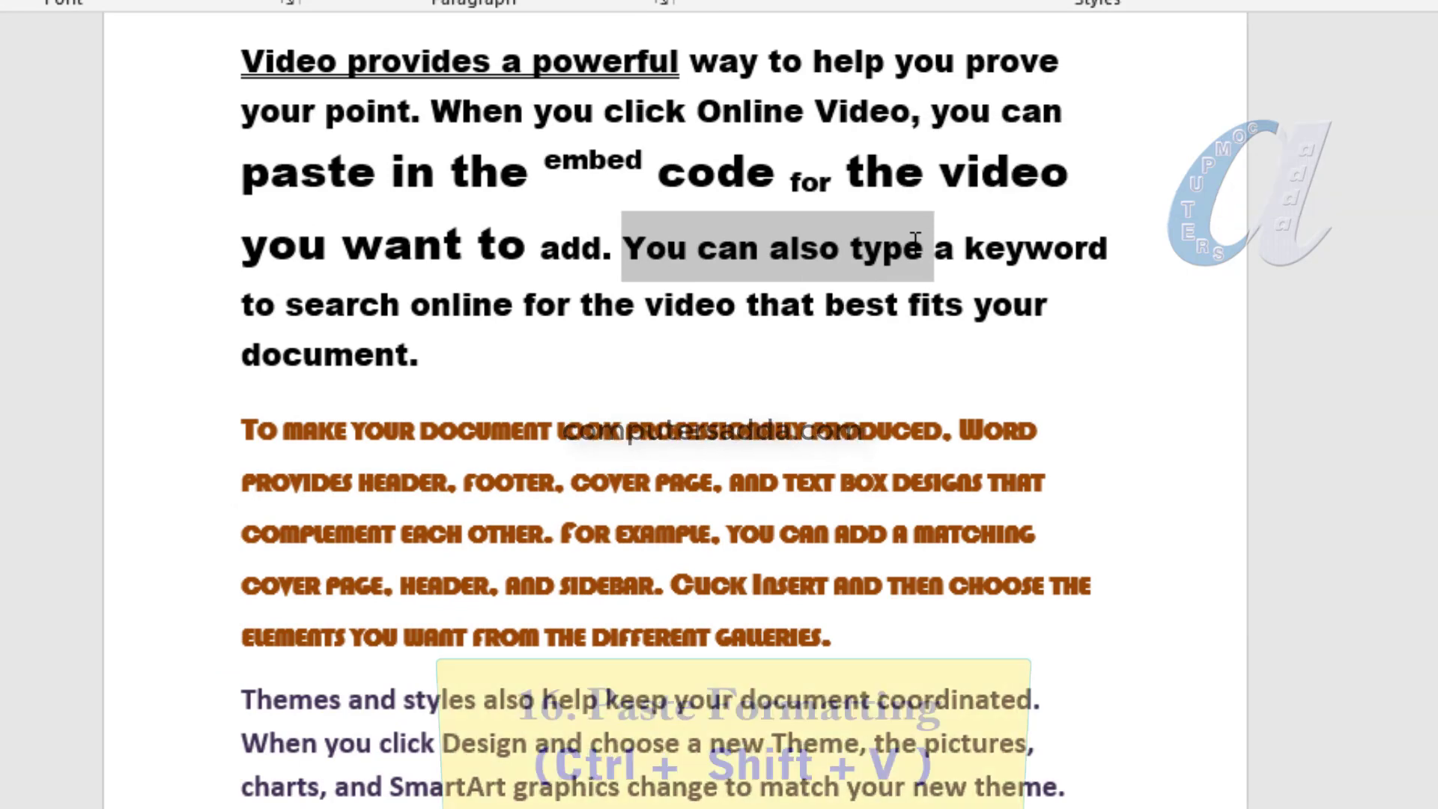
pyautogui.hotkey('ctrl', 'shift', 'v')
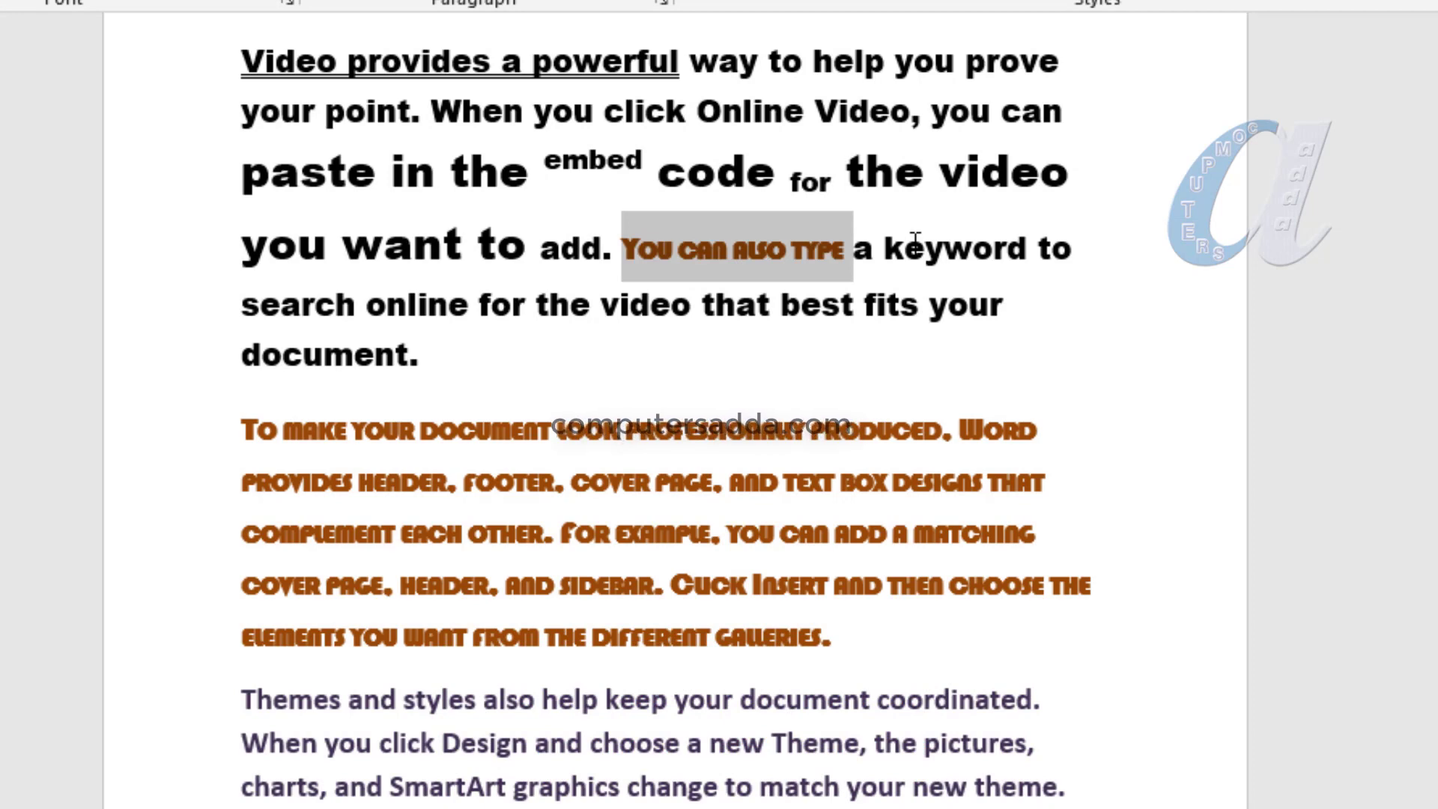
pyautogui.scroll(-3, 593, 513)
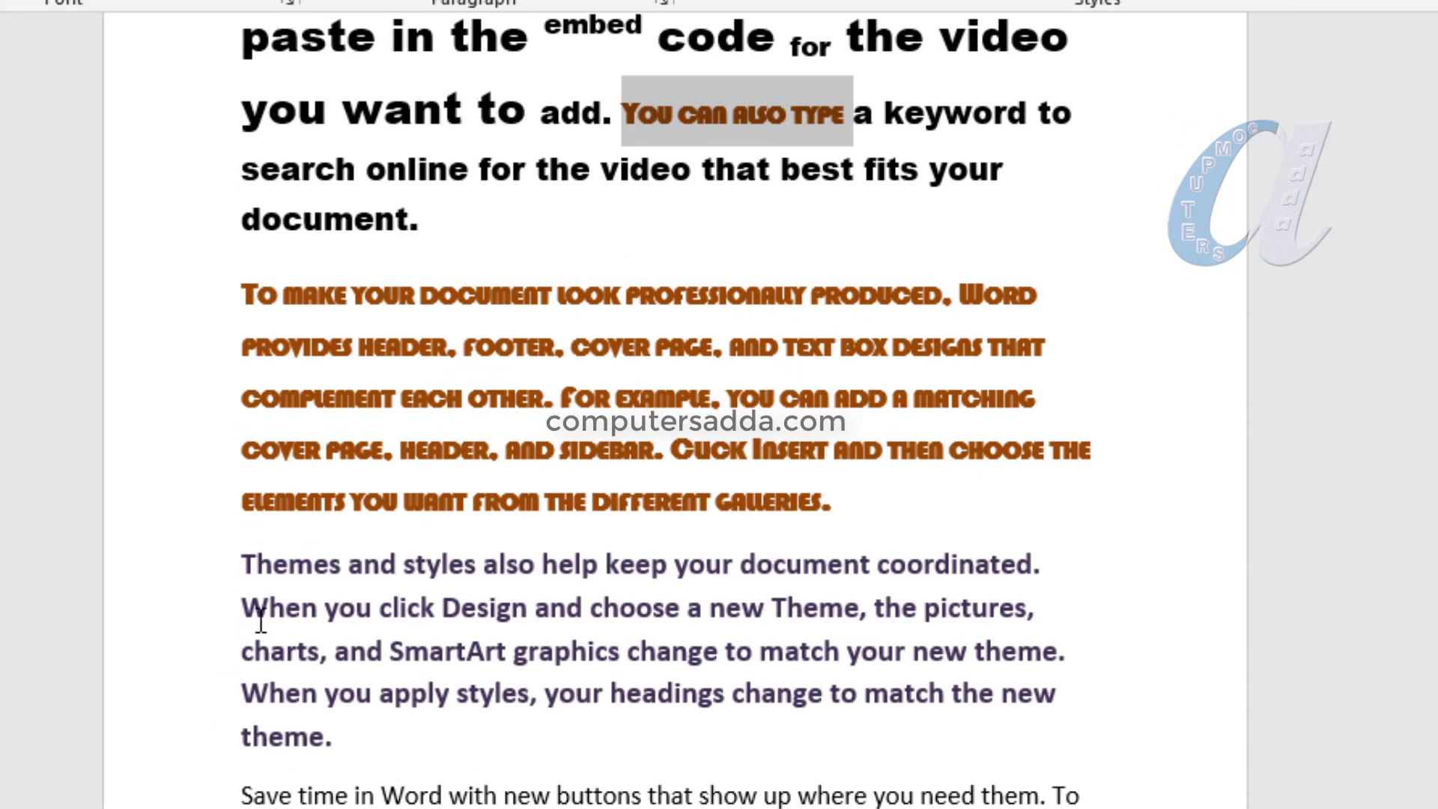
# - Cycle the Themes and styles paragraph through uppercase, lowercase and sentence case with Shift+F3
pyautogui.moveTo(243, 567); pyautogui.dragTo(370, 738)
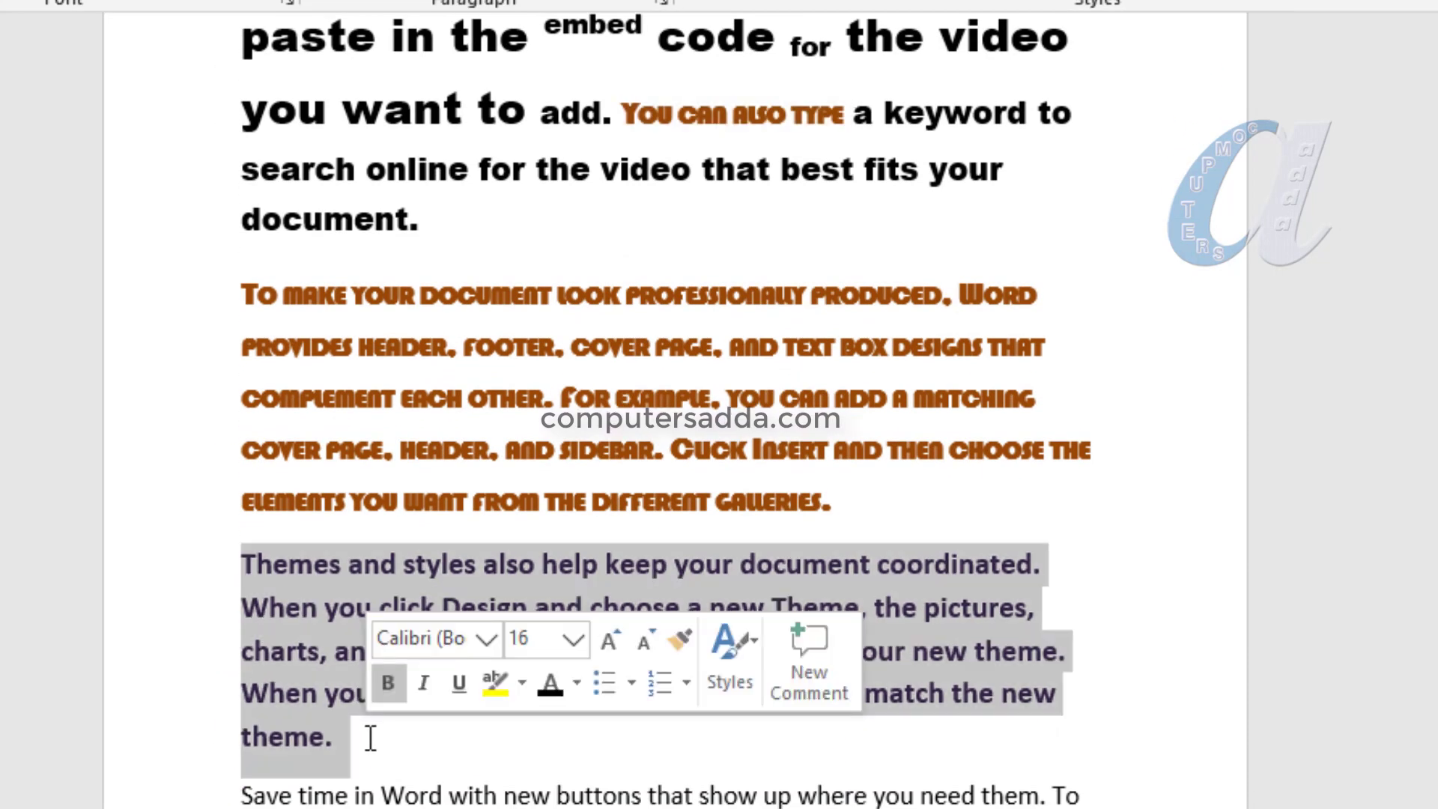
pyautogui.hotkey('shift', 'F3')
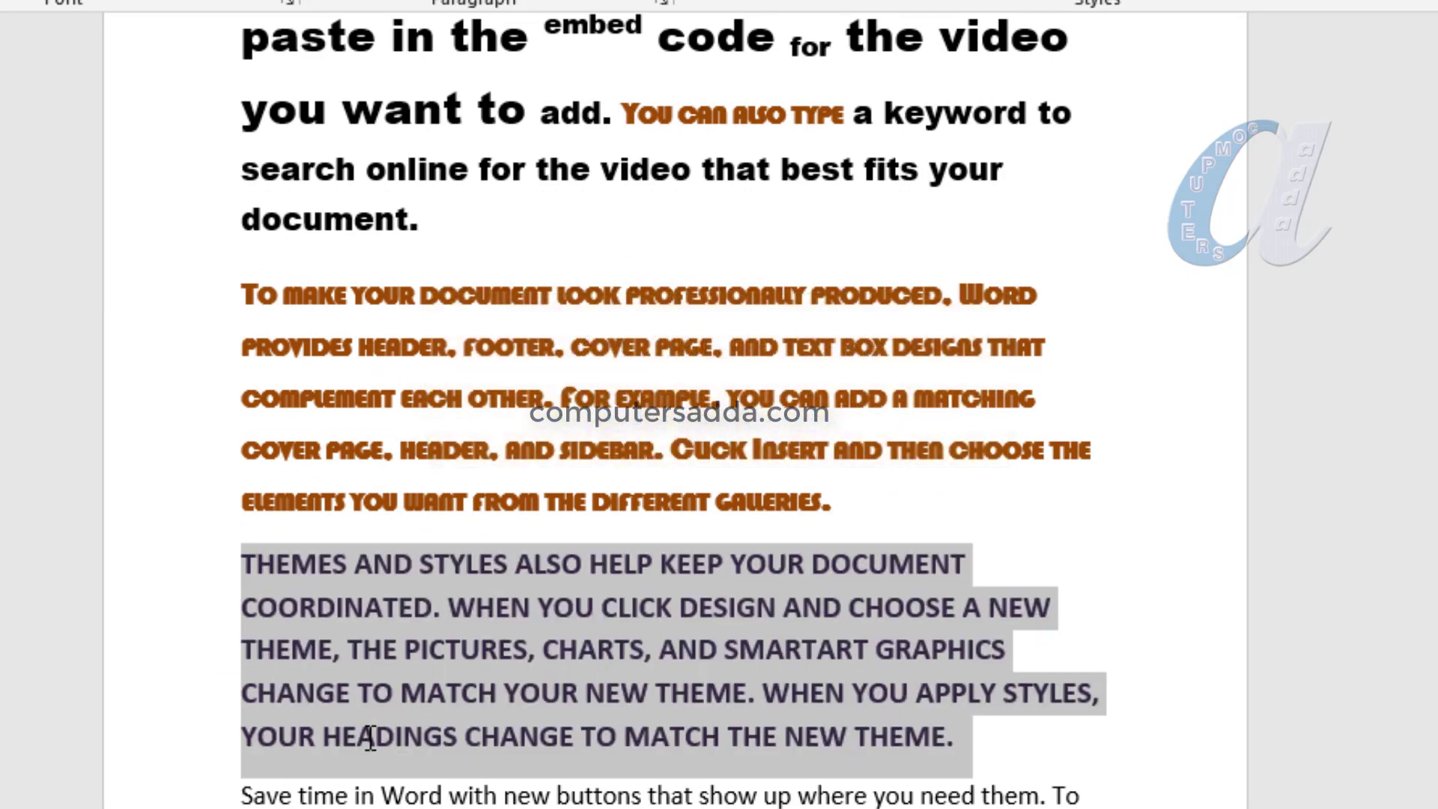
pyautogui.hotkey('shift', 'F3')
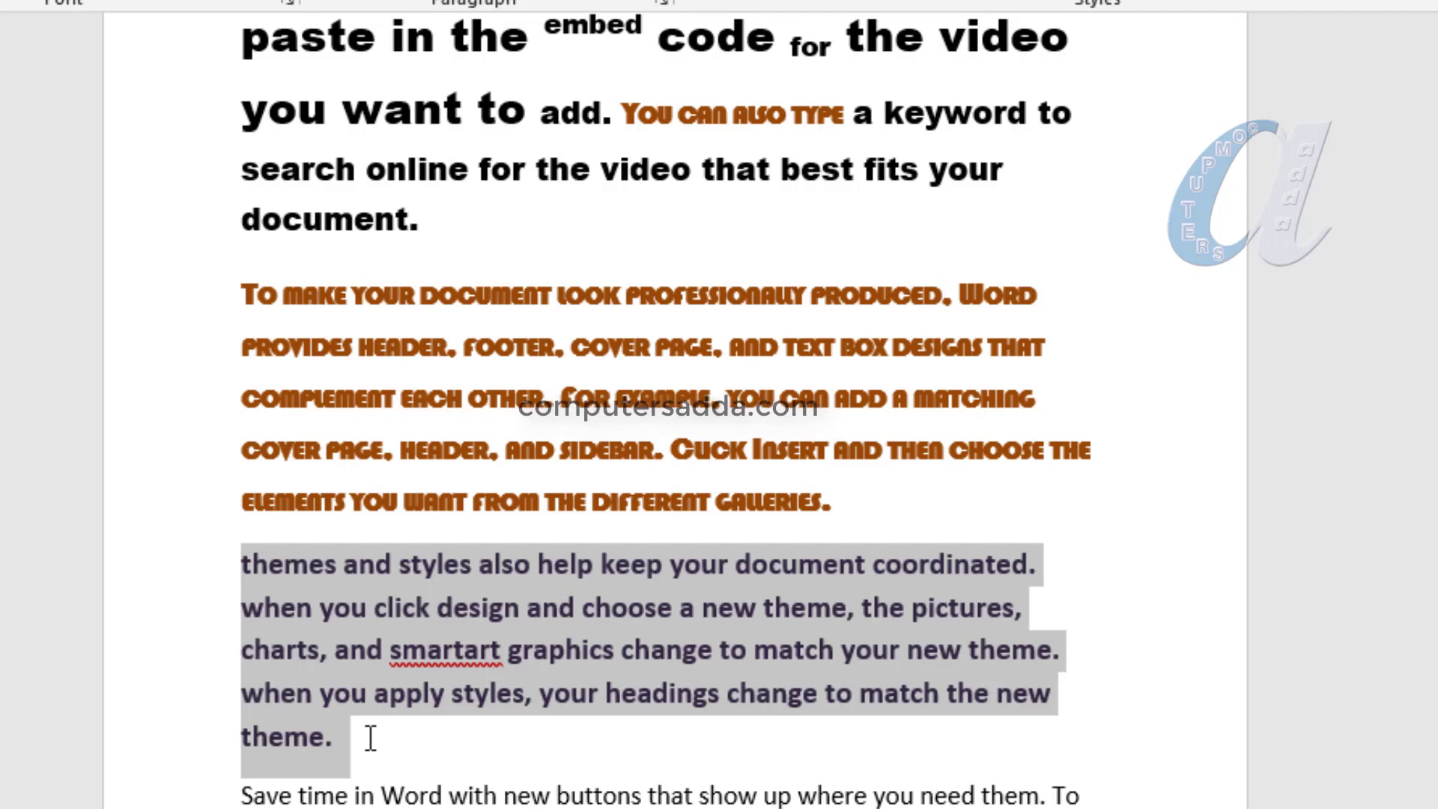
pyautogui.hotkey('shift', 'F3')
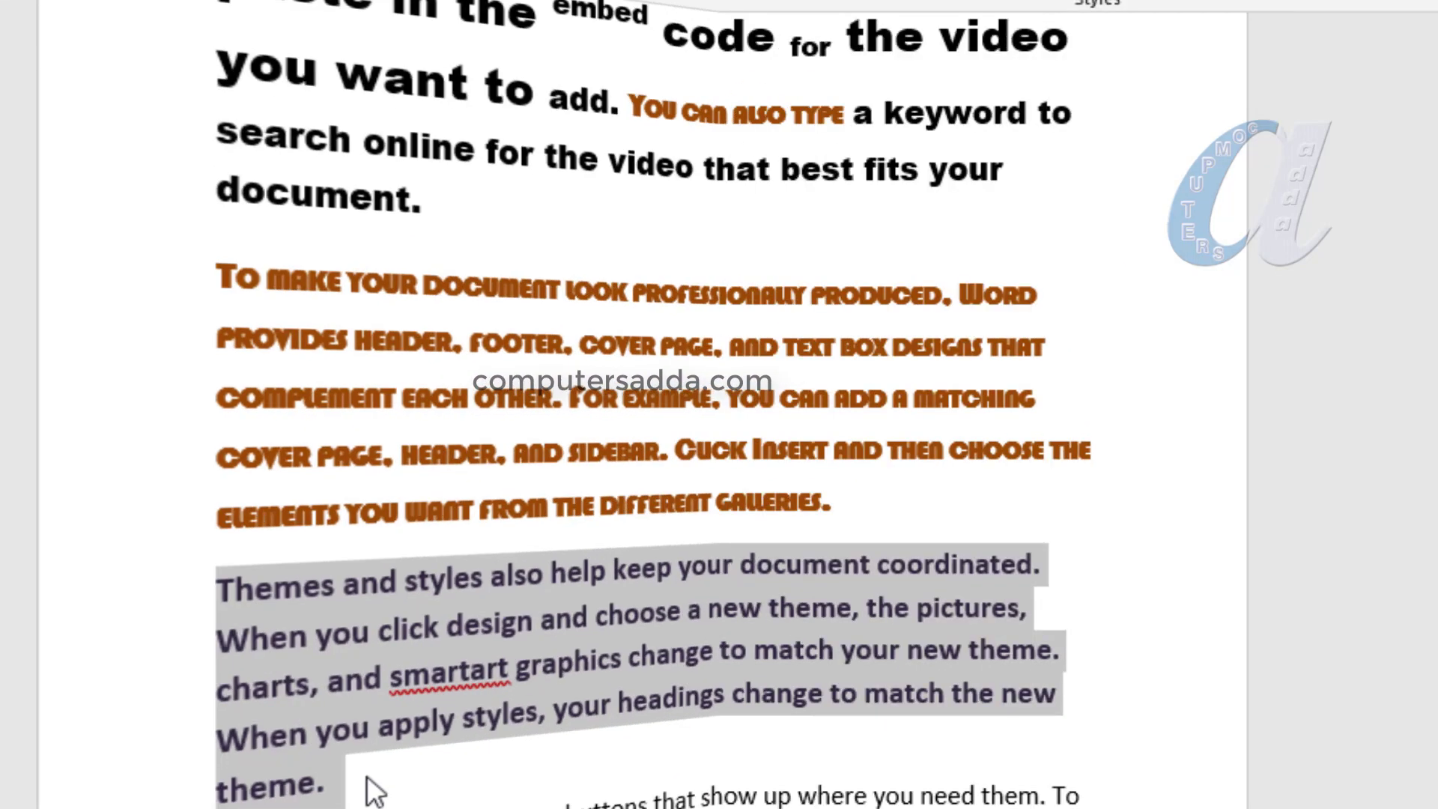
pyautogui.scroll(3, 292, 150)
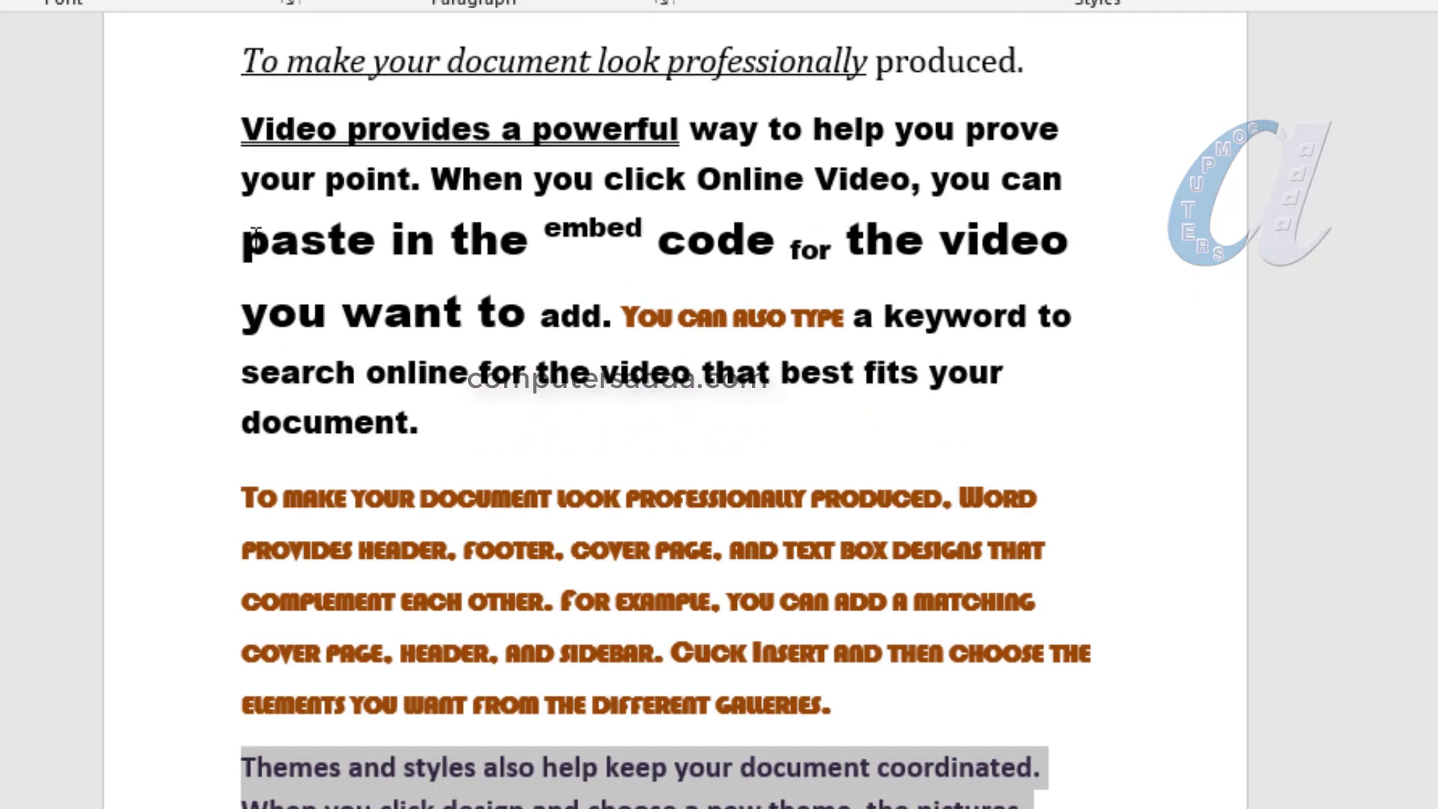
pyautogui.moveTo(241, 241); pyautogui.dragTo(383, 243)
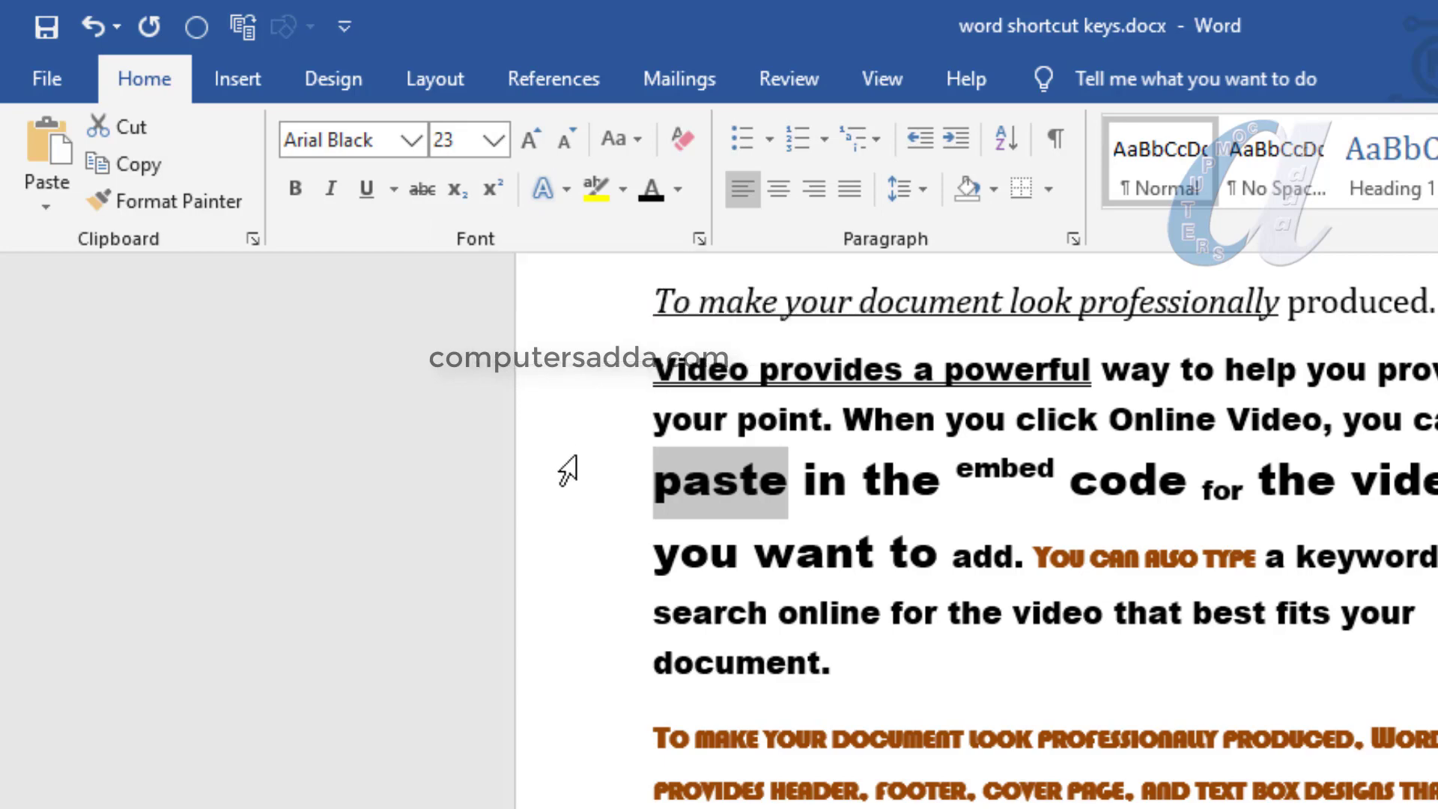
pyautogui.click(829, 738)
pyautogui.moveTo(764, 741); pyautogui.dragTo(1037, 749)
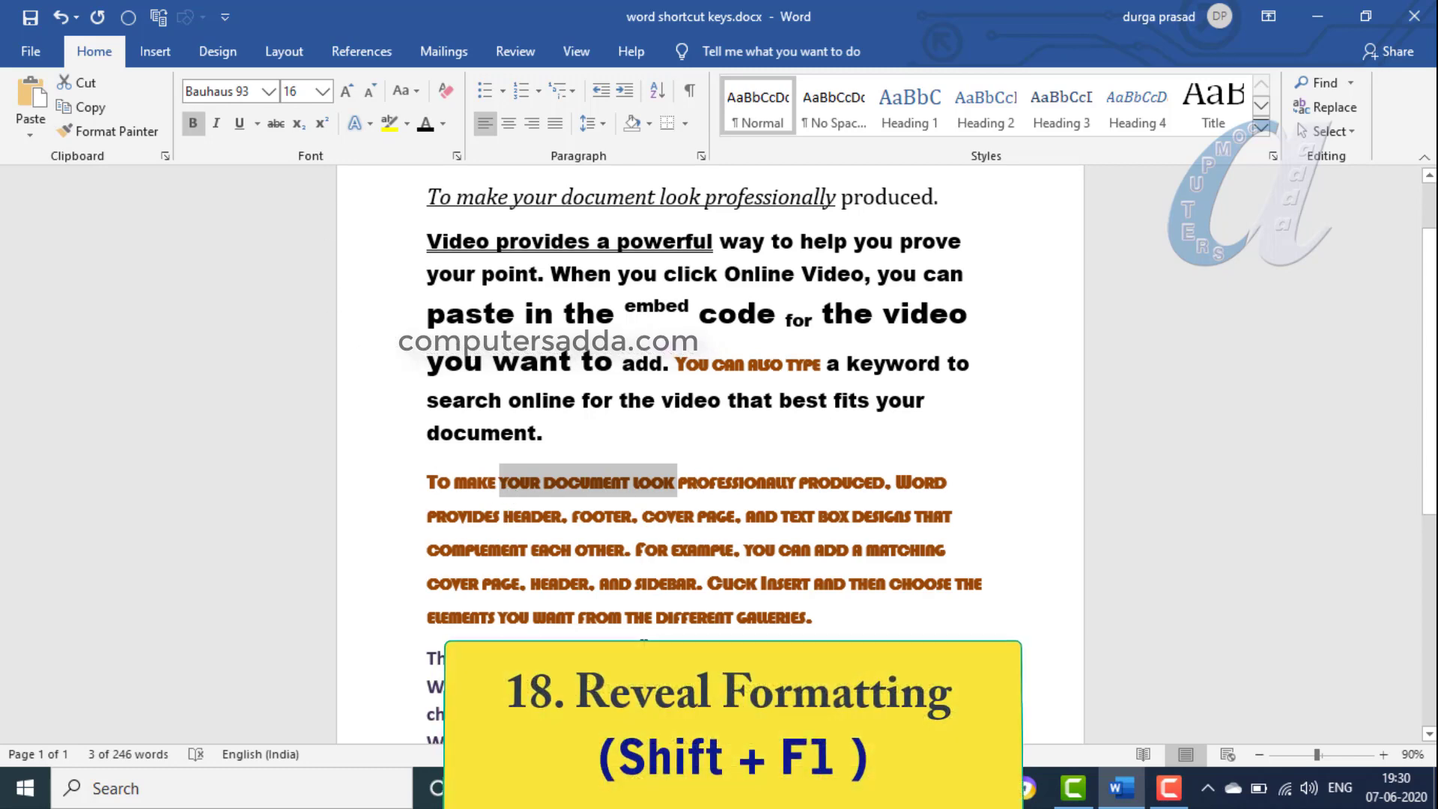
pyautogui.hotkey('shift', 'F1')
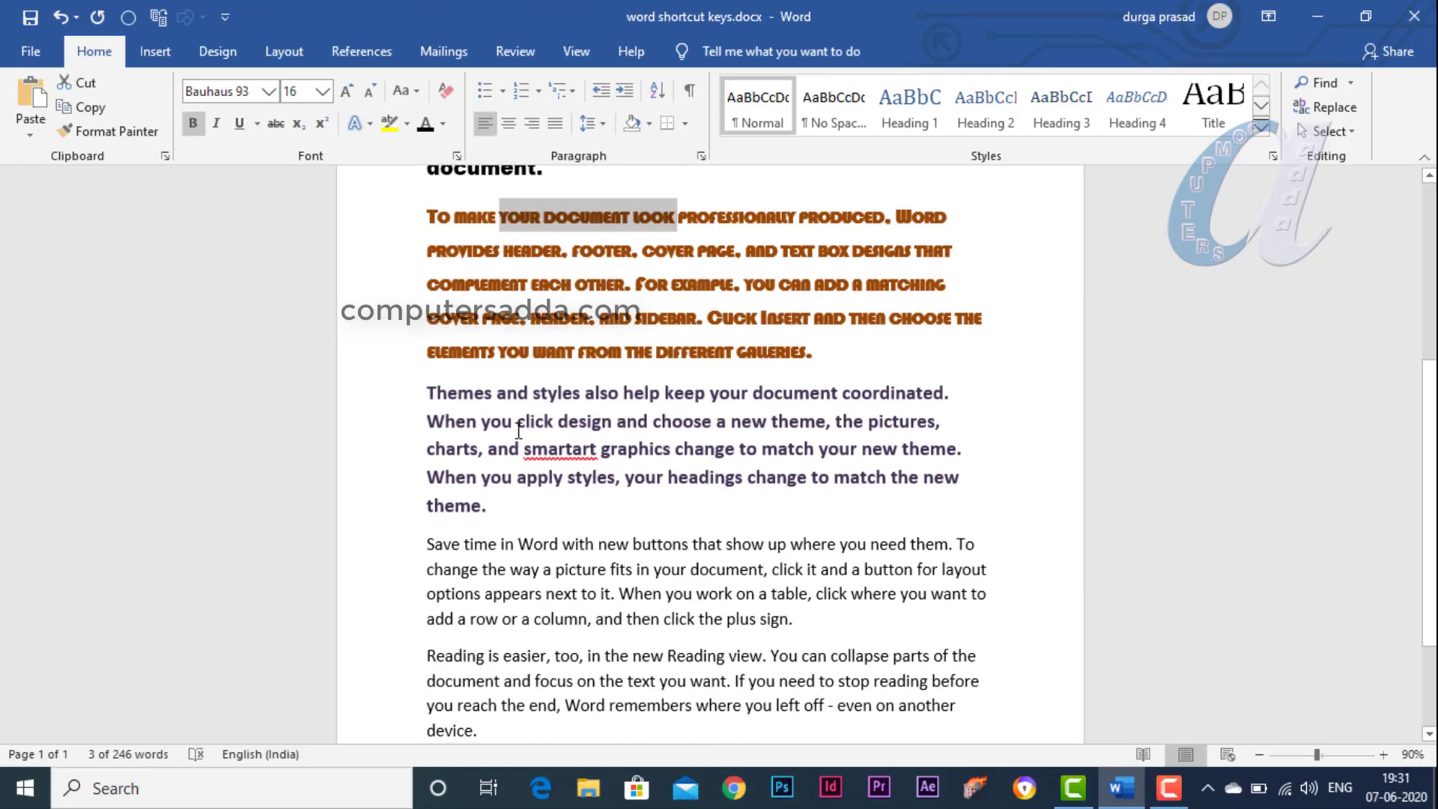
pyautogui.moveTo(518, 429); pyautogui.dragTo(844, 432)
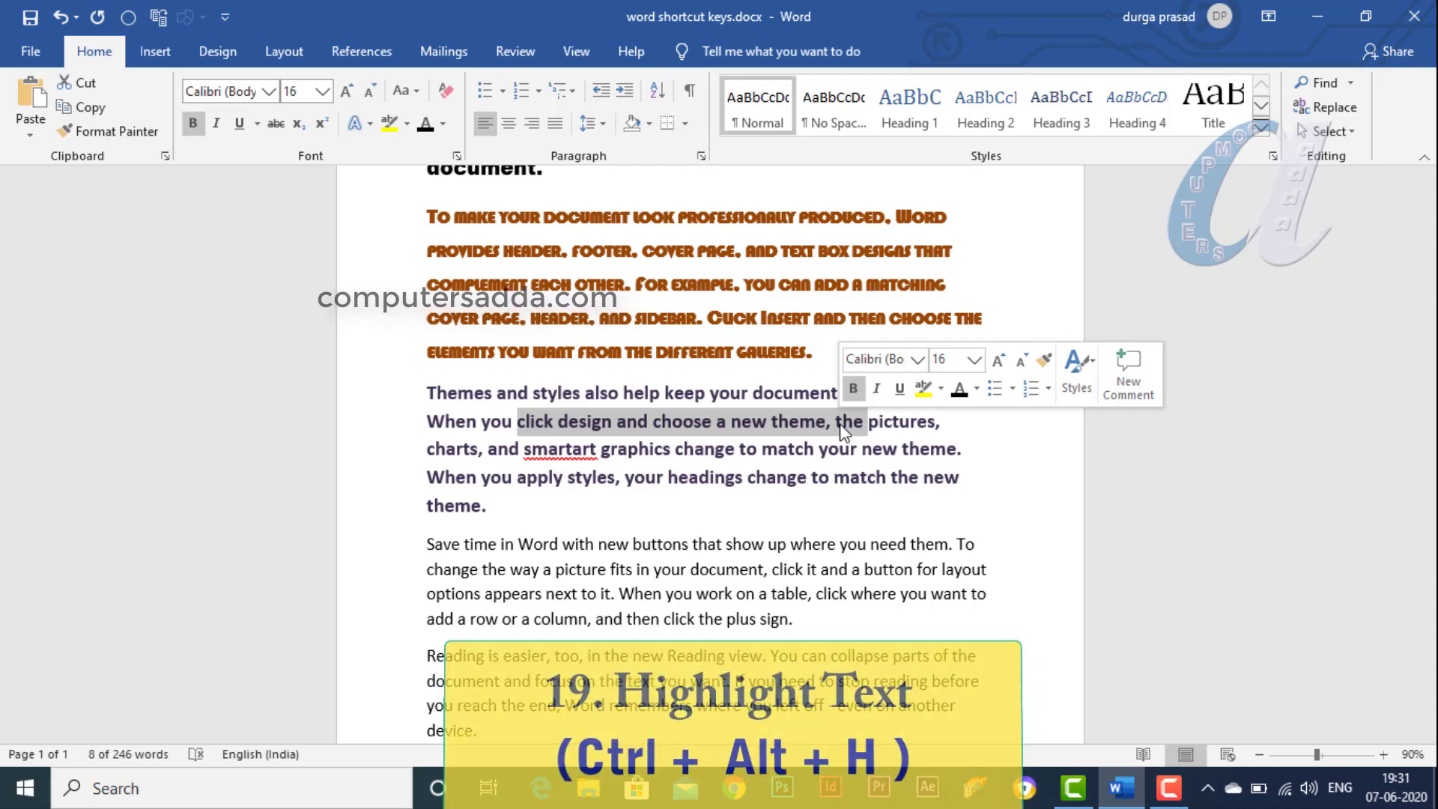
# - Highlight the phrase about pictures fitting the document in yellow
pyautogui.hotkey('ctrl', 'alt', 'h')
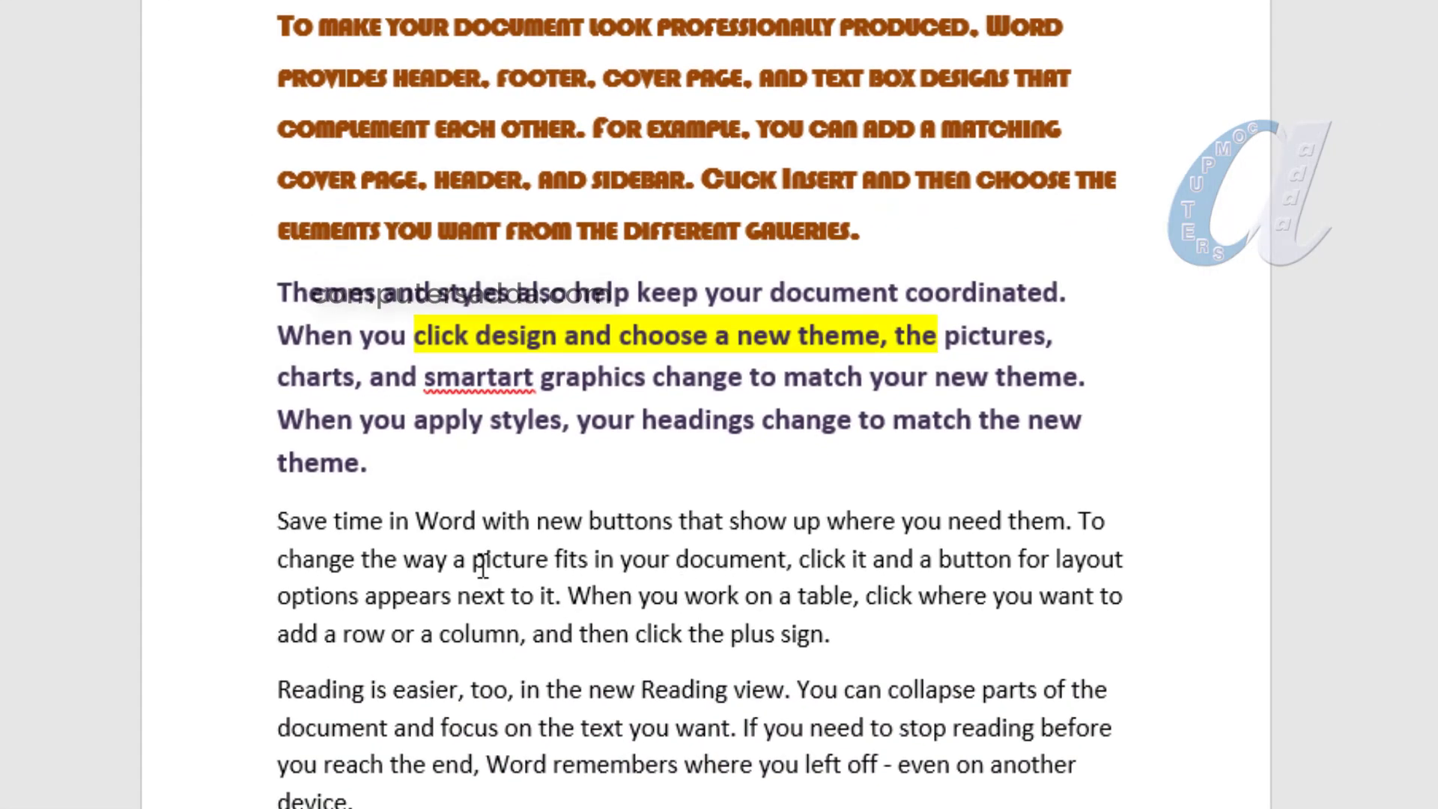
pyautogui.moveTo(479, 567); pyautogui.dragTo(954, 567)
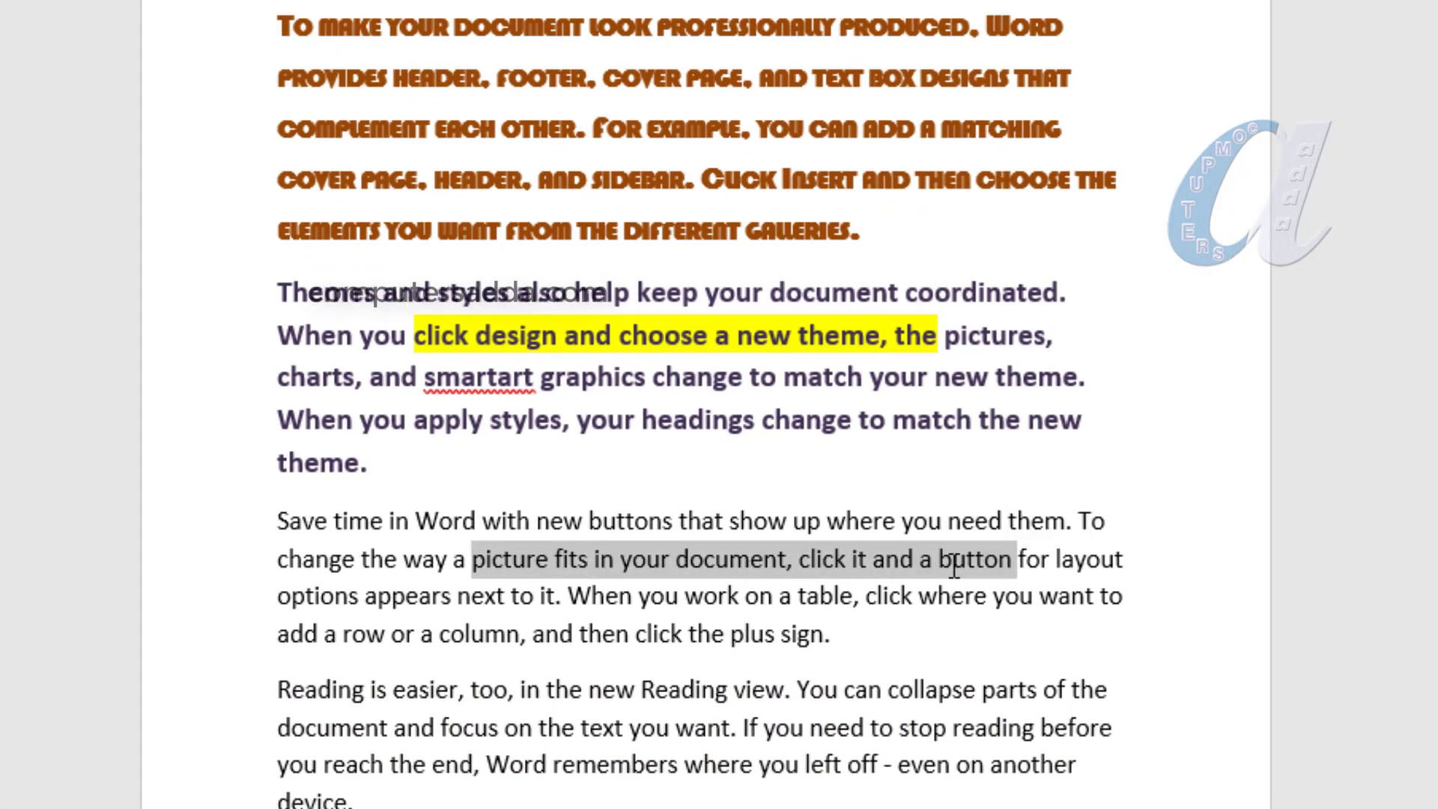
pyautogui.hotkey('ctrl', 'alt', 'h')
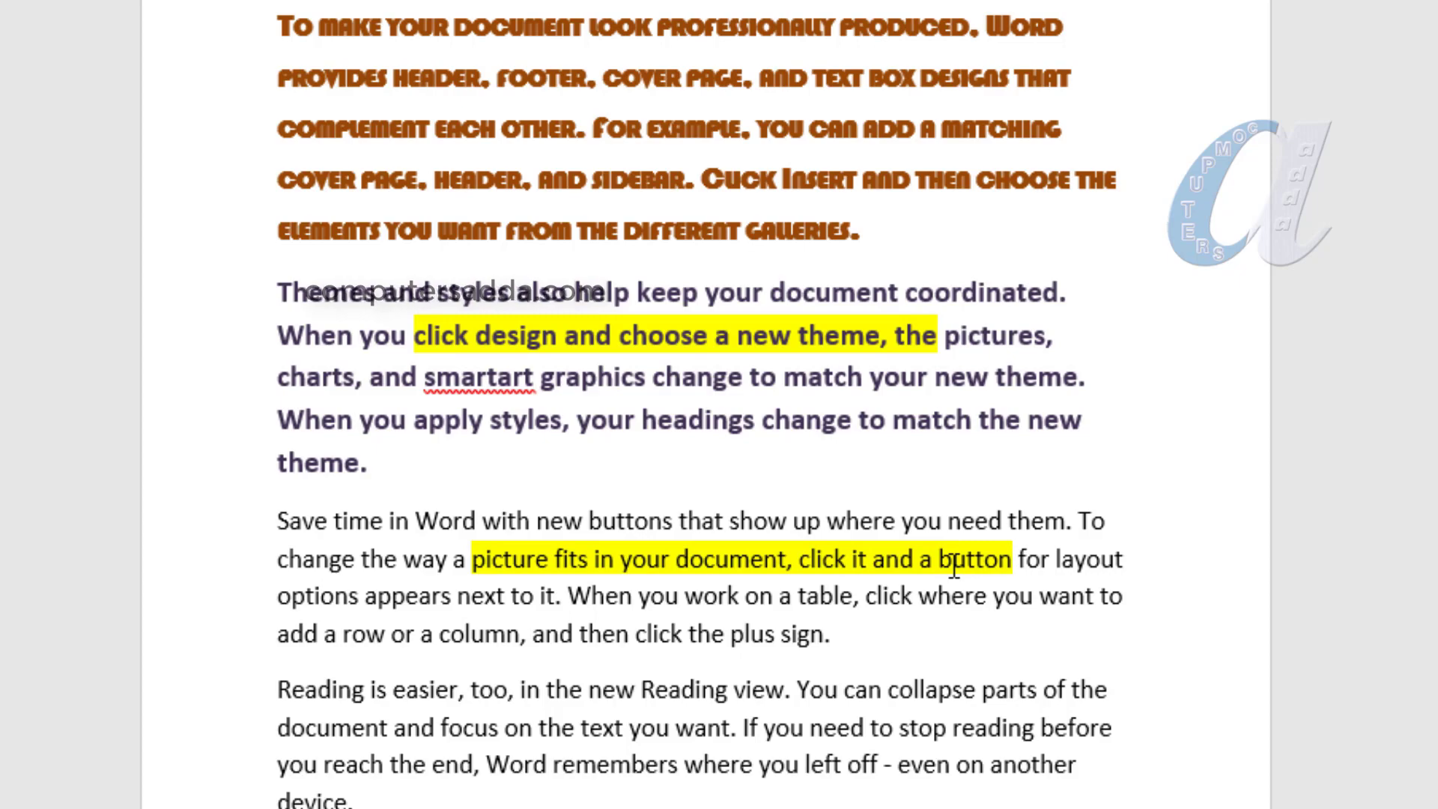
# - Add a new line above the first heading, trying centre and right before leaving it left-aligned
pyautogui.scroll(3, 629, 150)
pyautogui.scroll(4, 716, 195)
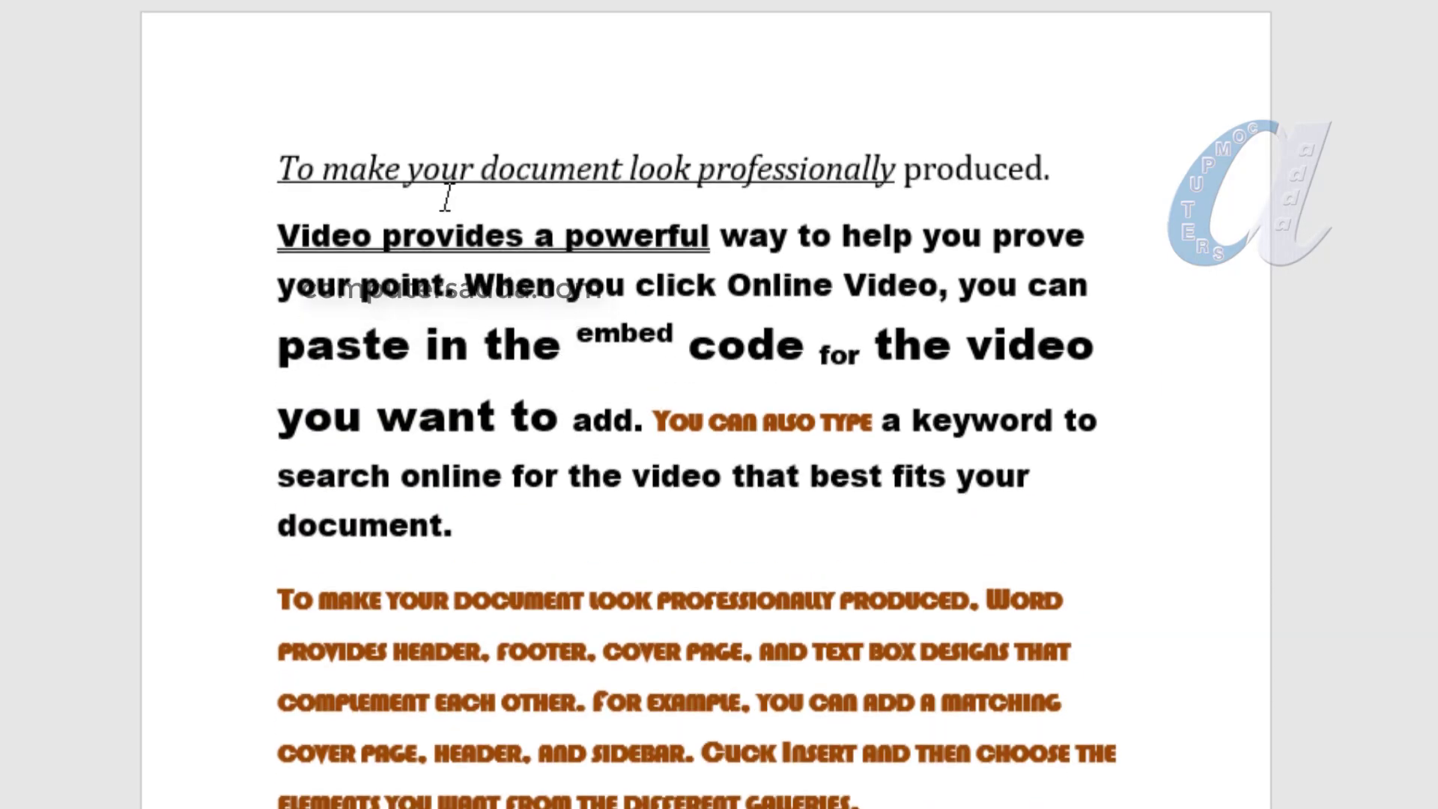
pyautogui.scroll(1, 289, 227)
pyautogui.press('Return')
pyautogui.write('prasad')
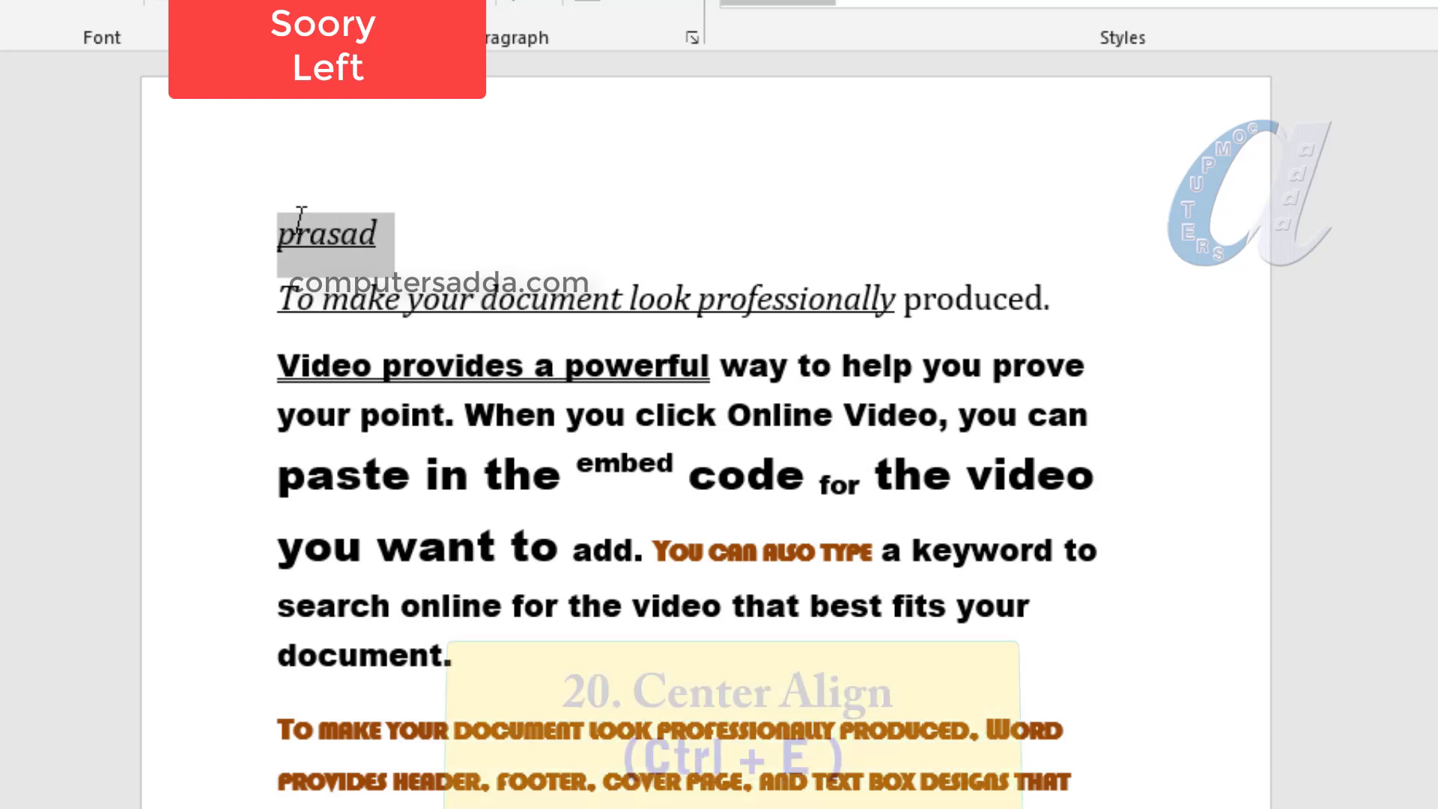
pyautogui.hotkey('ctrl', 'e')
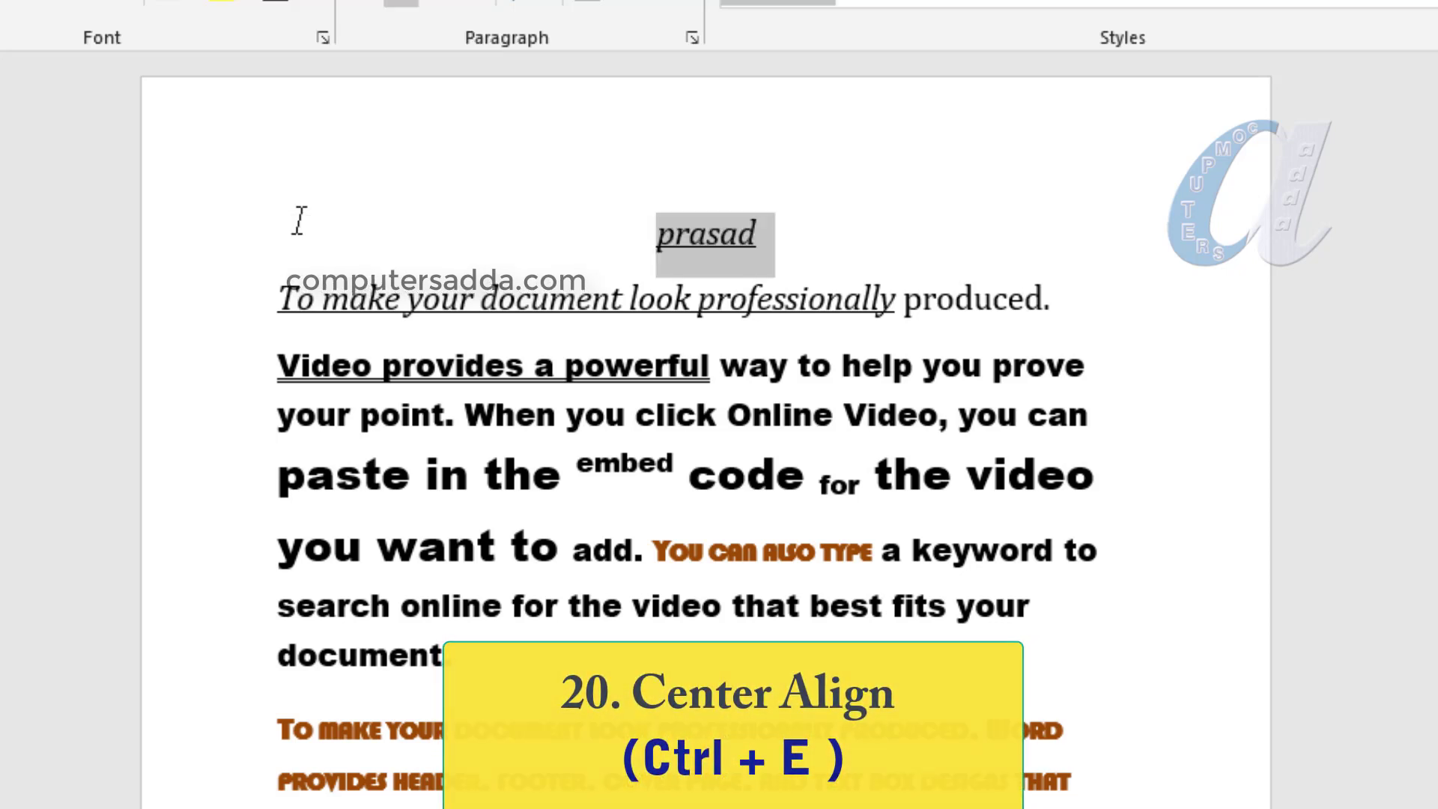
pyautogui.hotkey('ctrl', 'r')
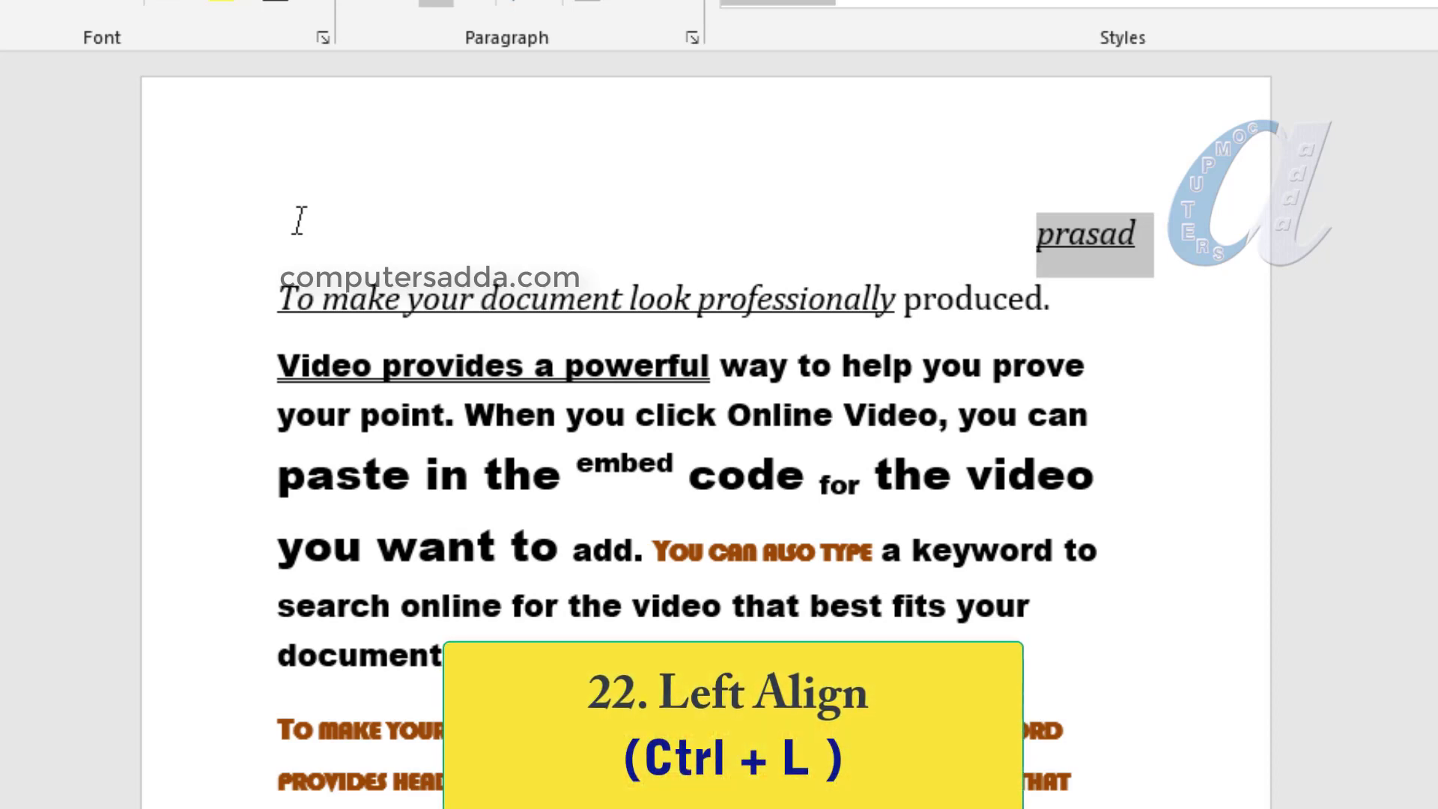
pyautogui.hotkey('ctrl', 'l')
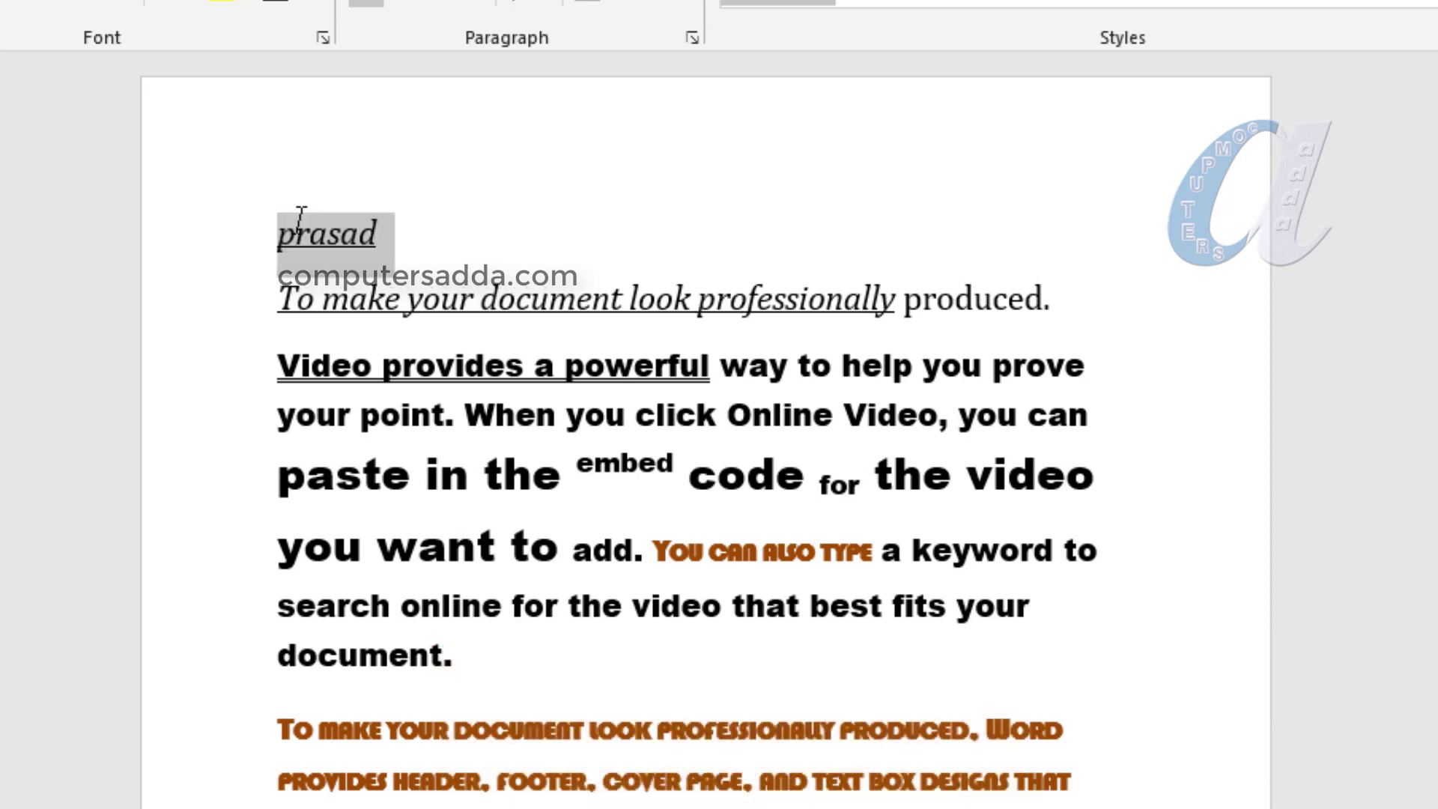
# - Justify the orange paragraph and set 1.5 line spacing after trying single and double
pyautogui.scroll(-3, 412, 367)
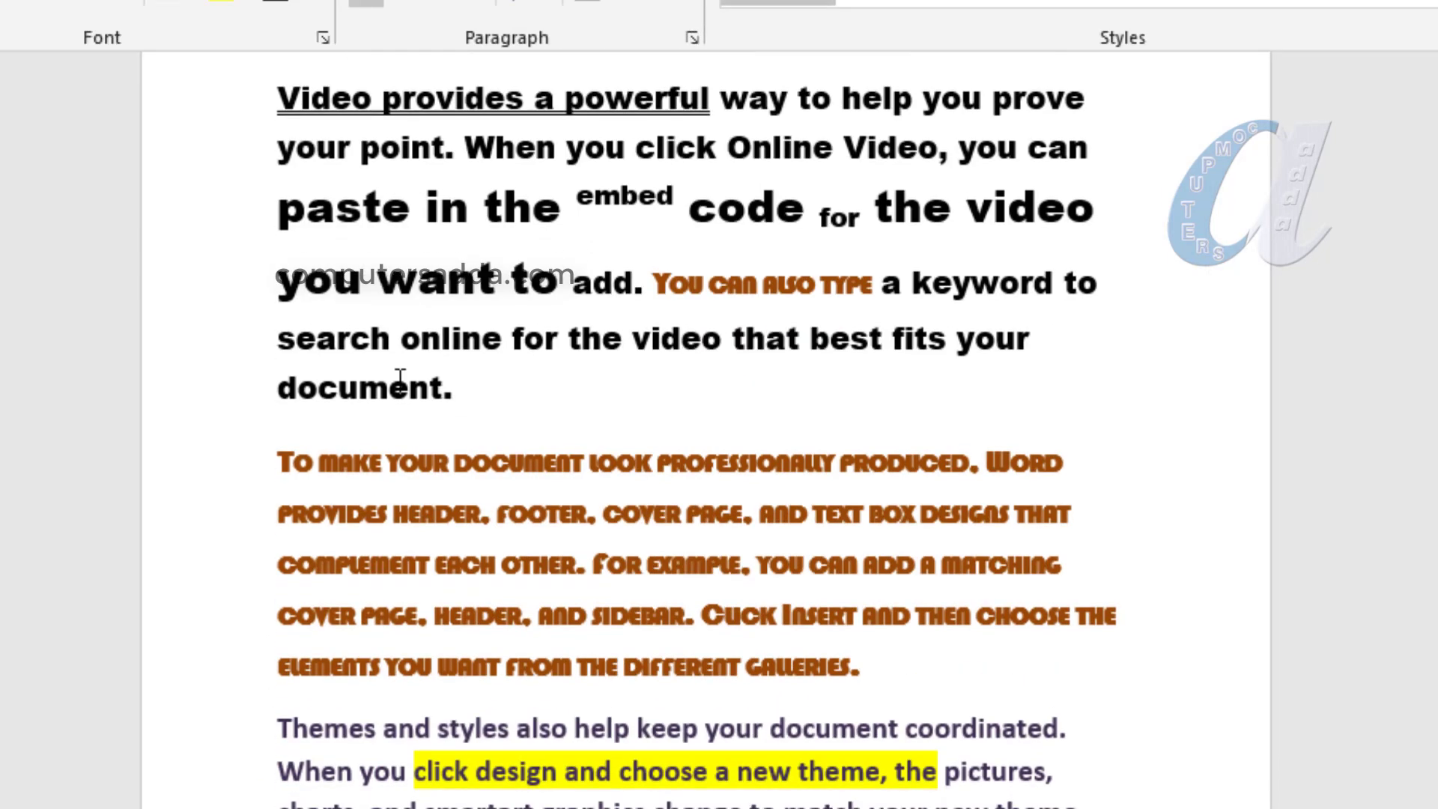
pyautogui.moveTo(277, 462); pyautogui.dragTo(877, 672)
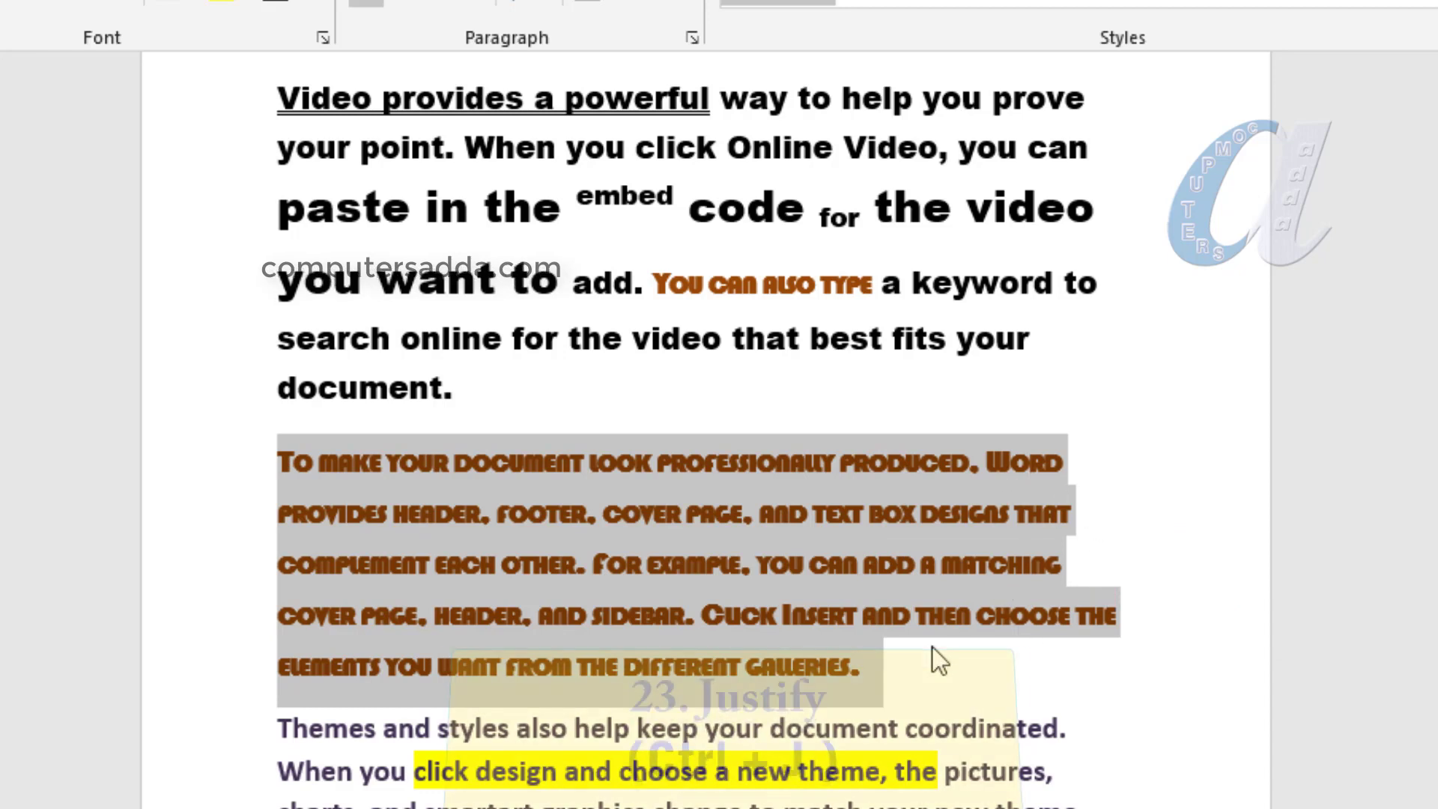
pyautogui.hotkey('ctrl', 'j')
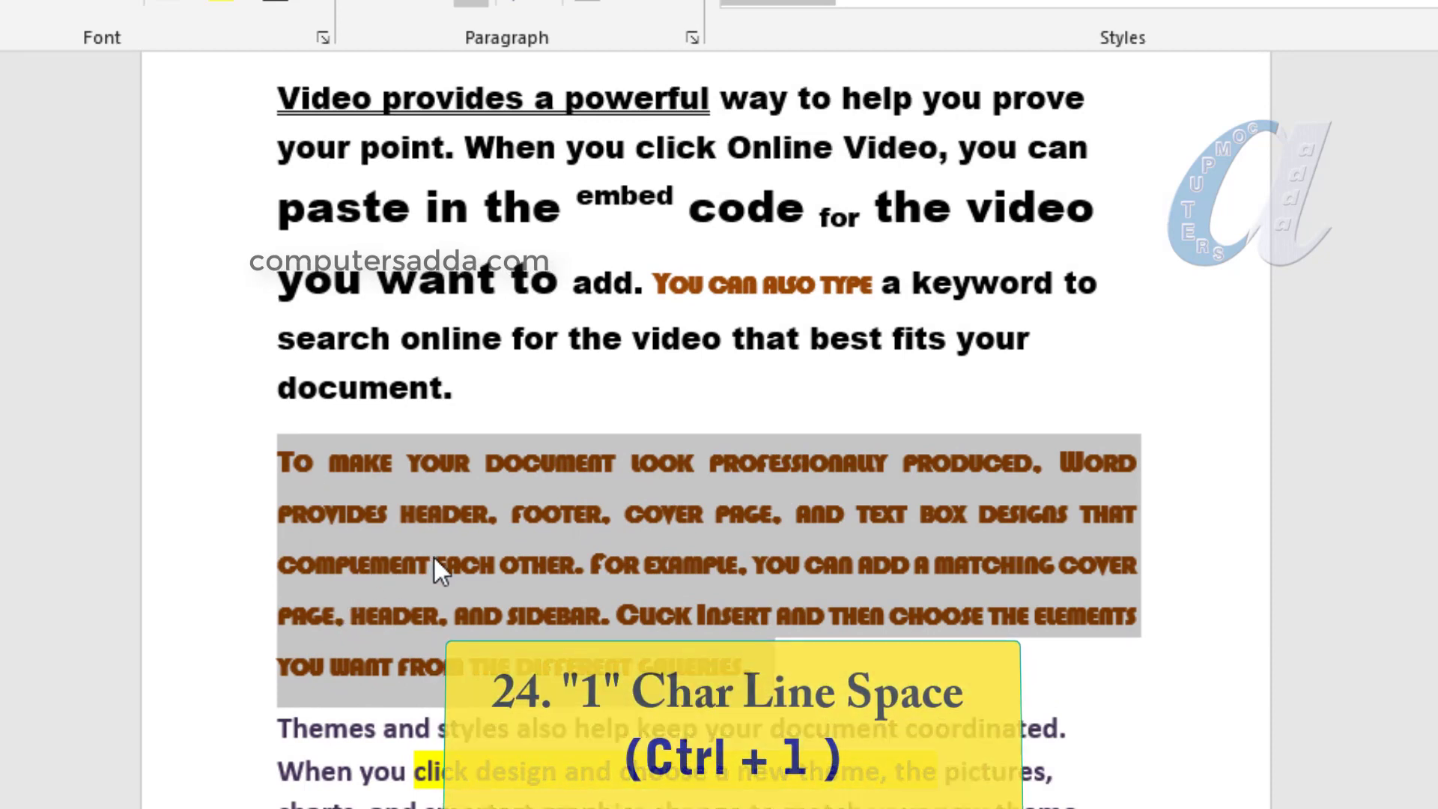
pyautogui.hotkey('ctrl', '1')
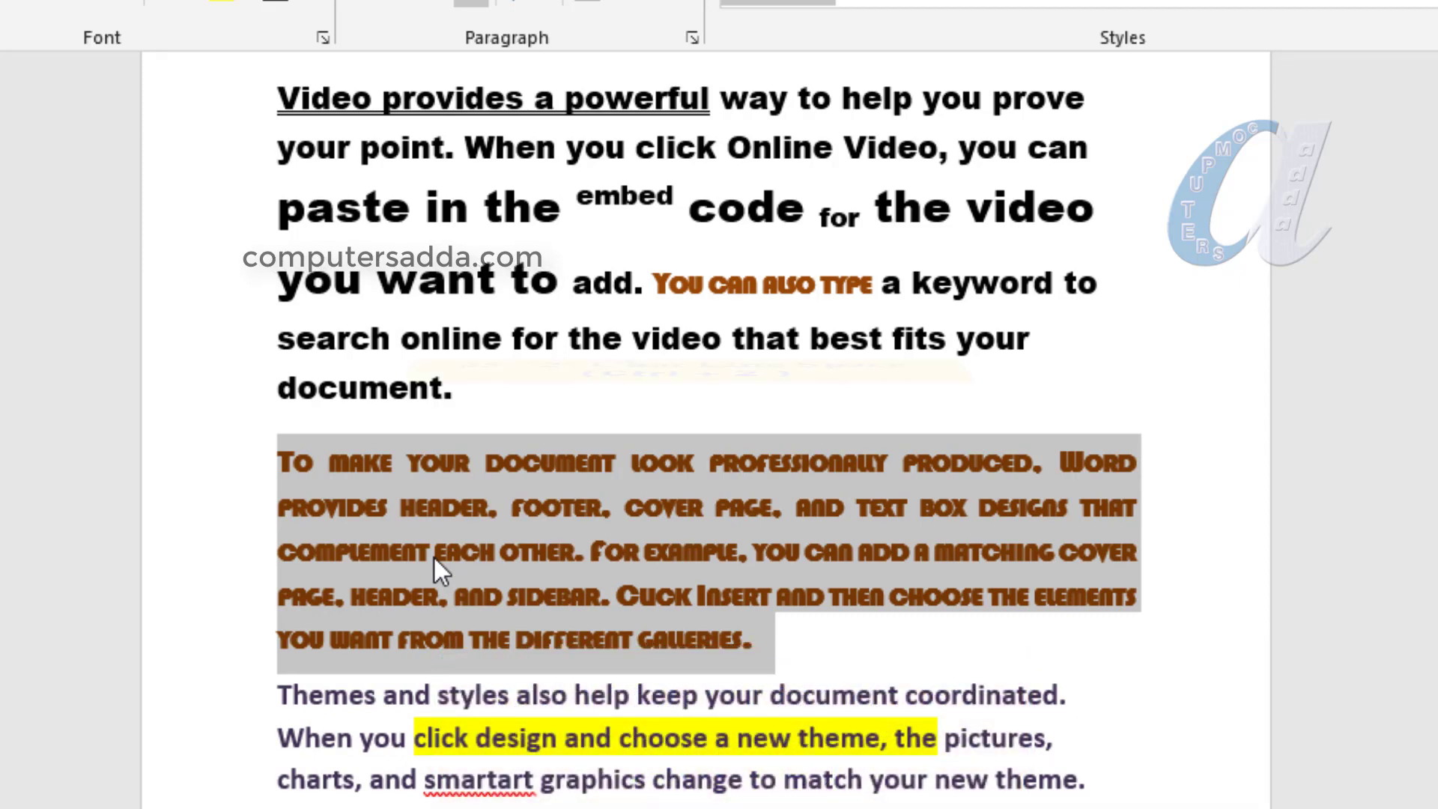
pyautogui.hotkey('ctrl', '2')
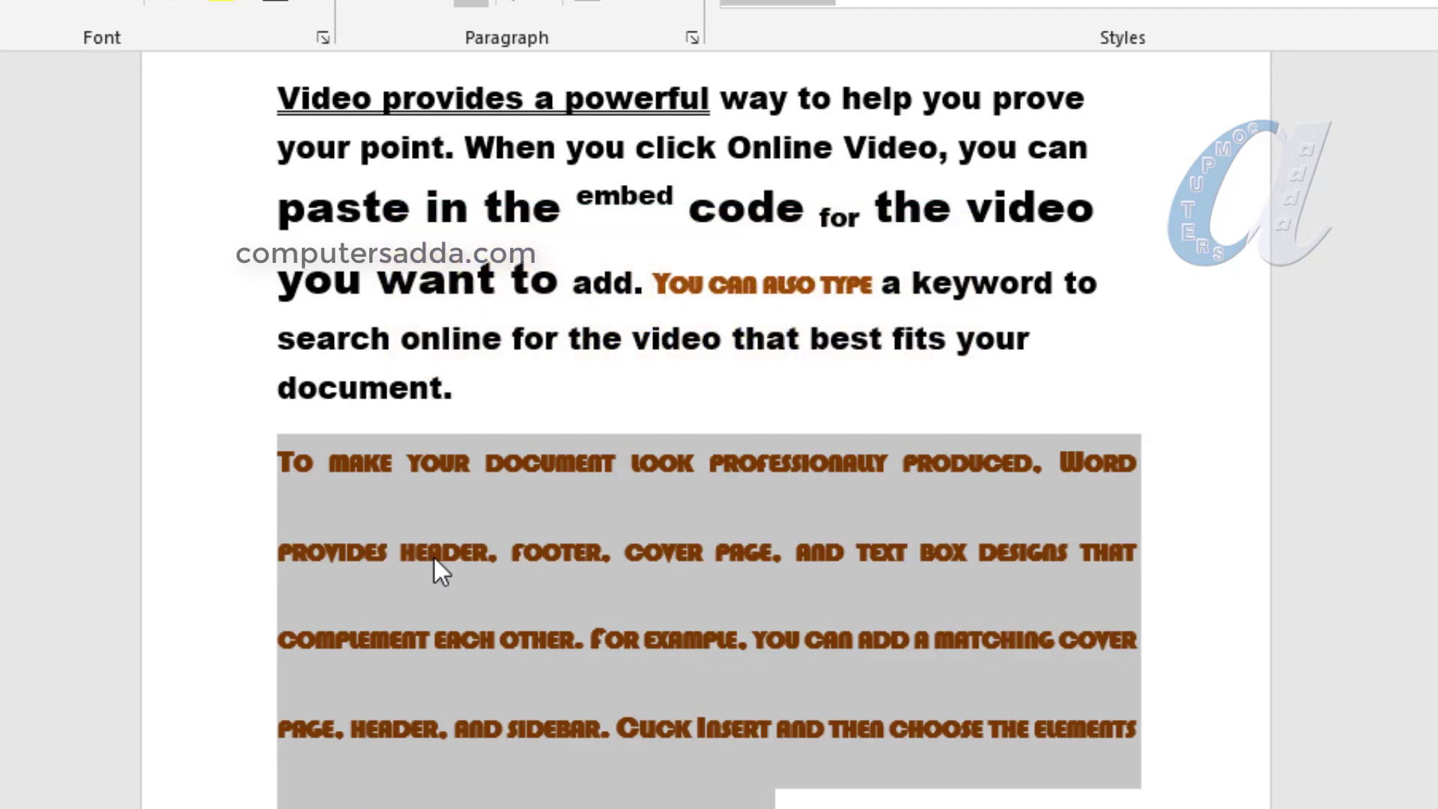
pyautogui.hotkey('ctrl', '5')
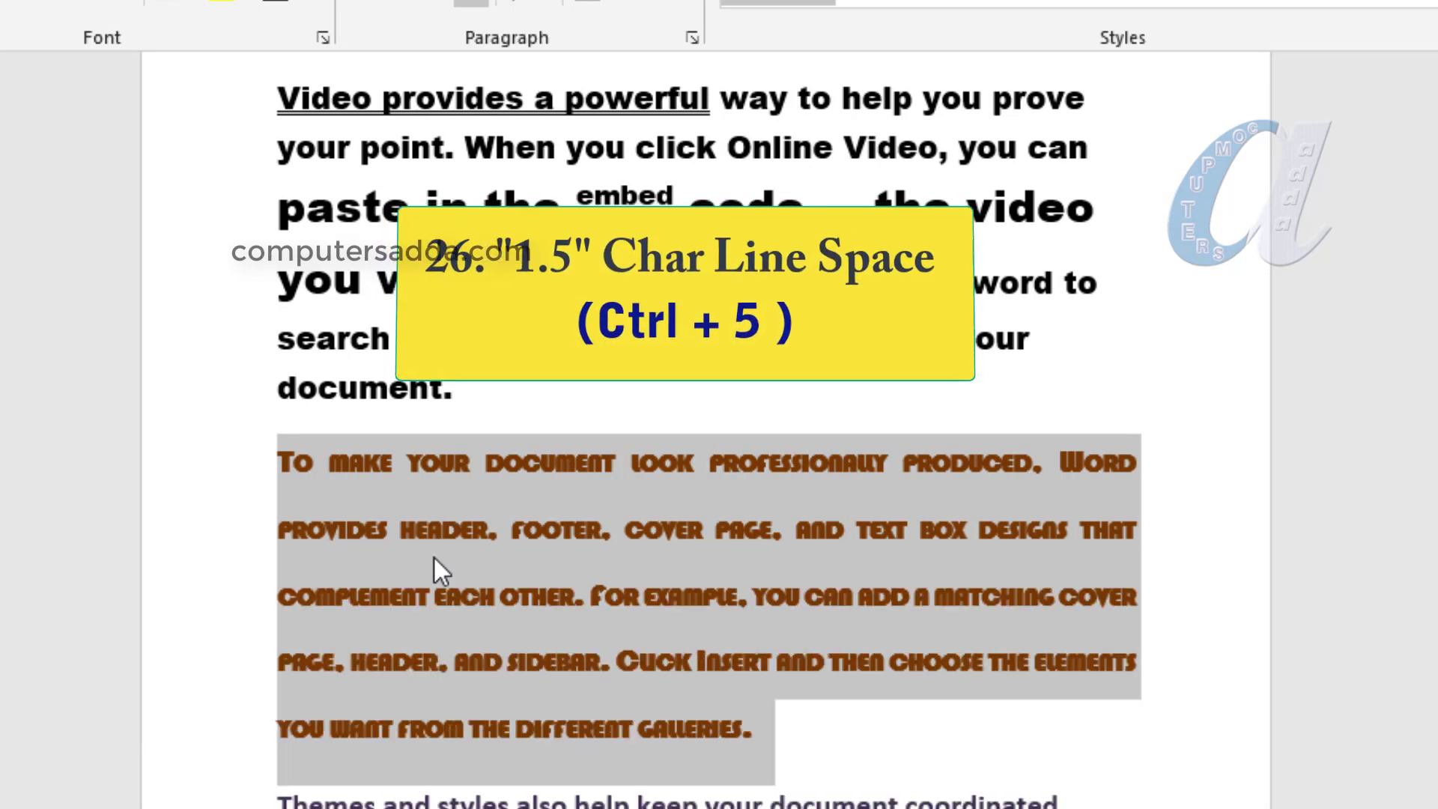
# - Select the Themes and Save time paragraphs
pyautogui.click(558, 597)
pyautogui.scroll(-5, 385, 587)
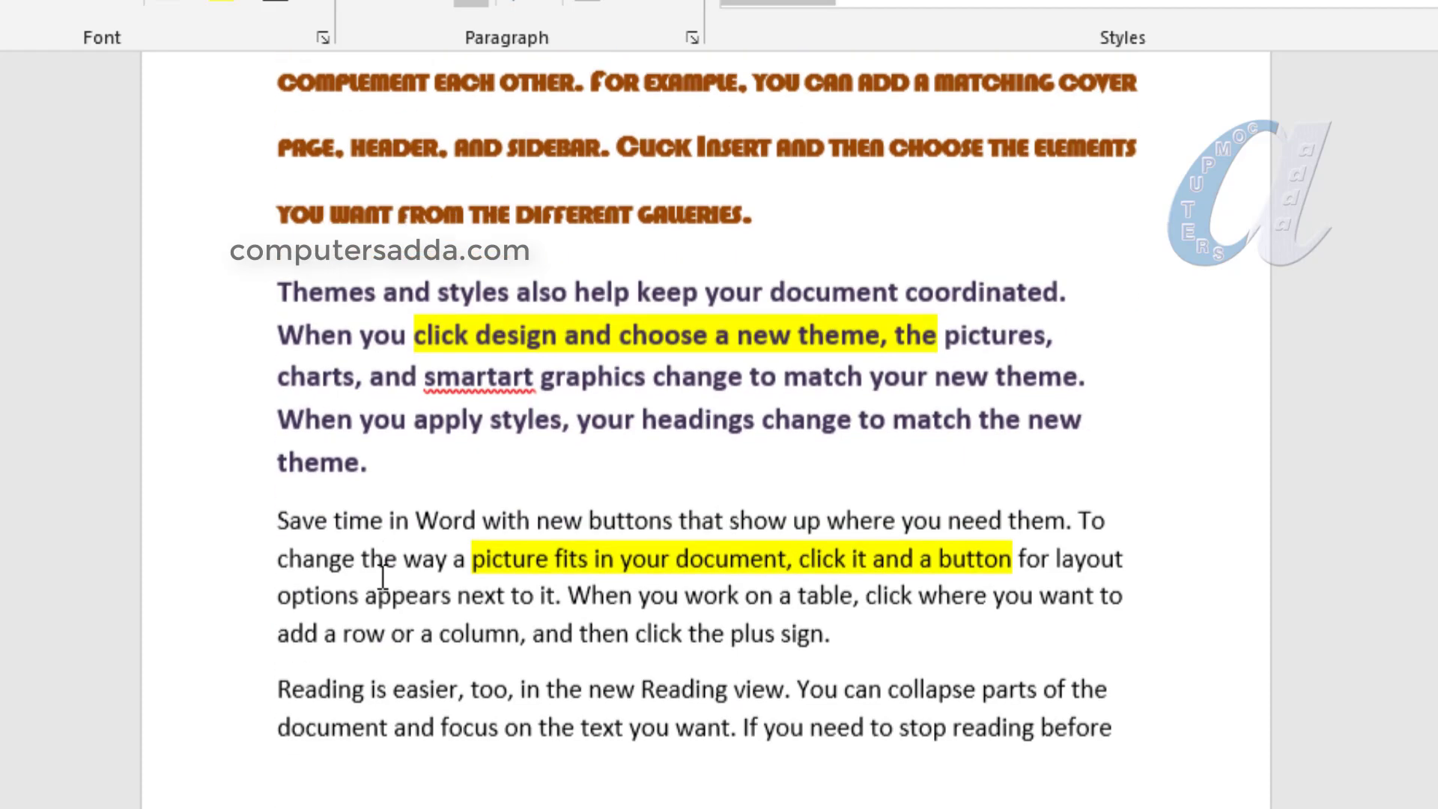
pyautogui.moveTo(284, 274); pyautogui.dragTo(875, 614)
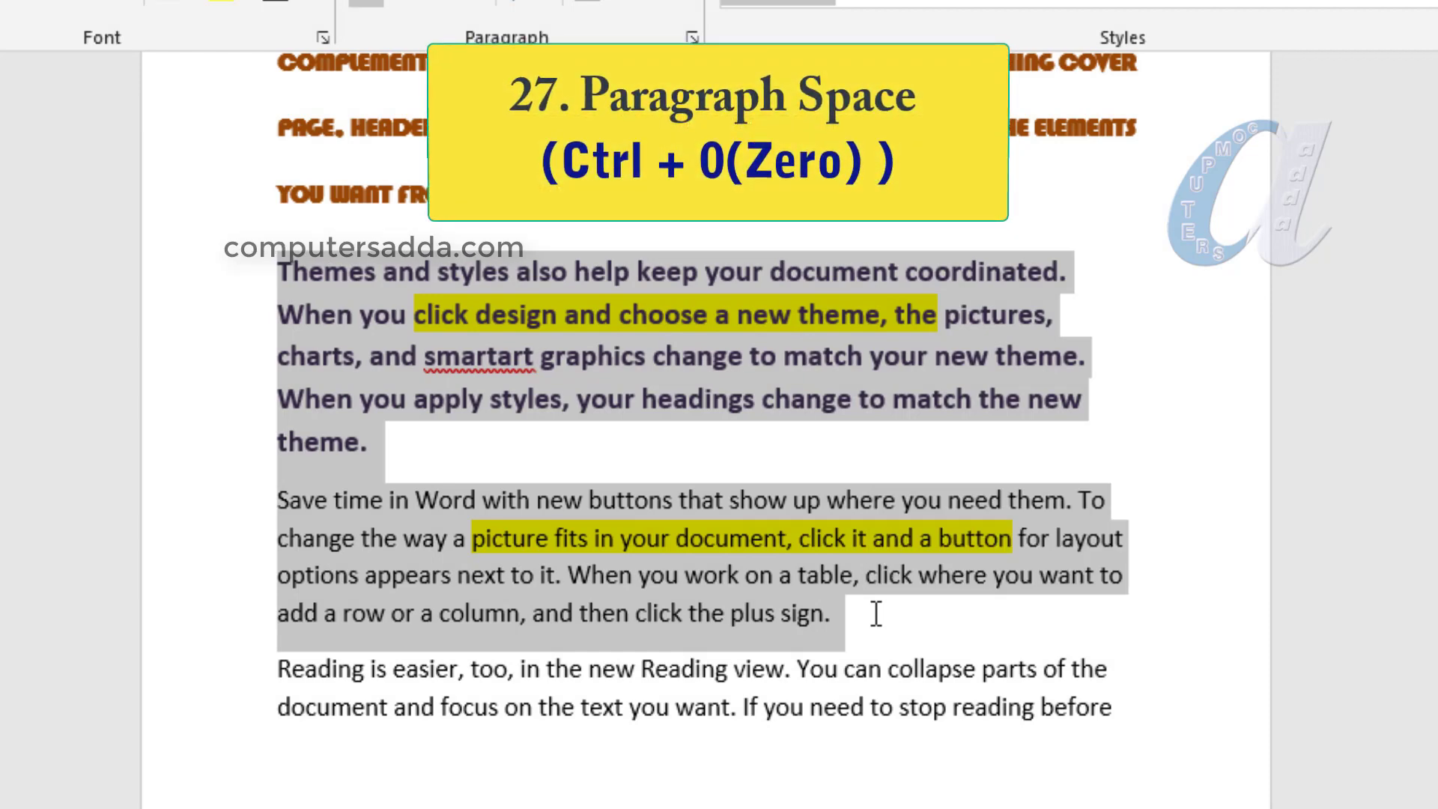
# - Add space before the Themes and Save time paragraphs with Ctrl+0, then deselect them
pyautogui.hotkey('ctrl', '0')
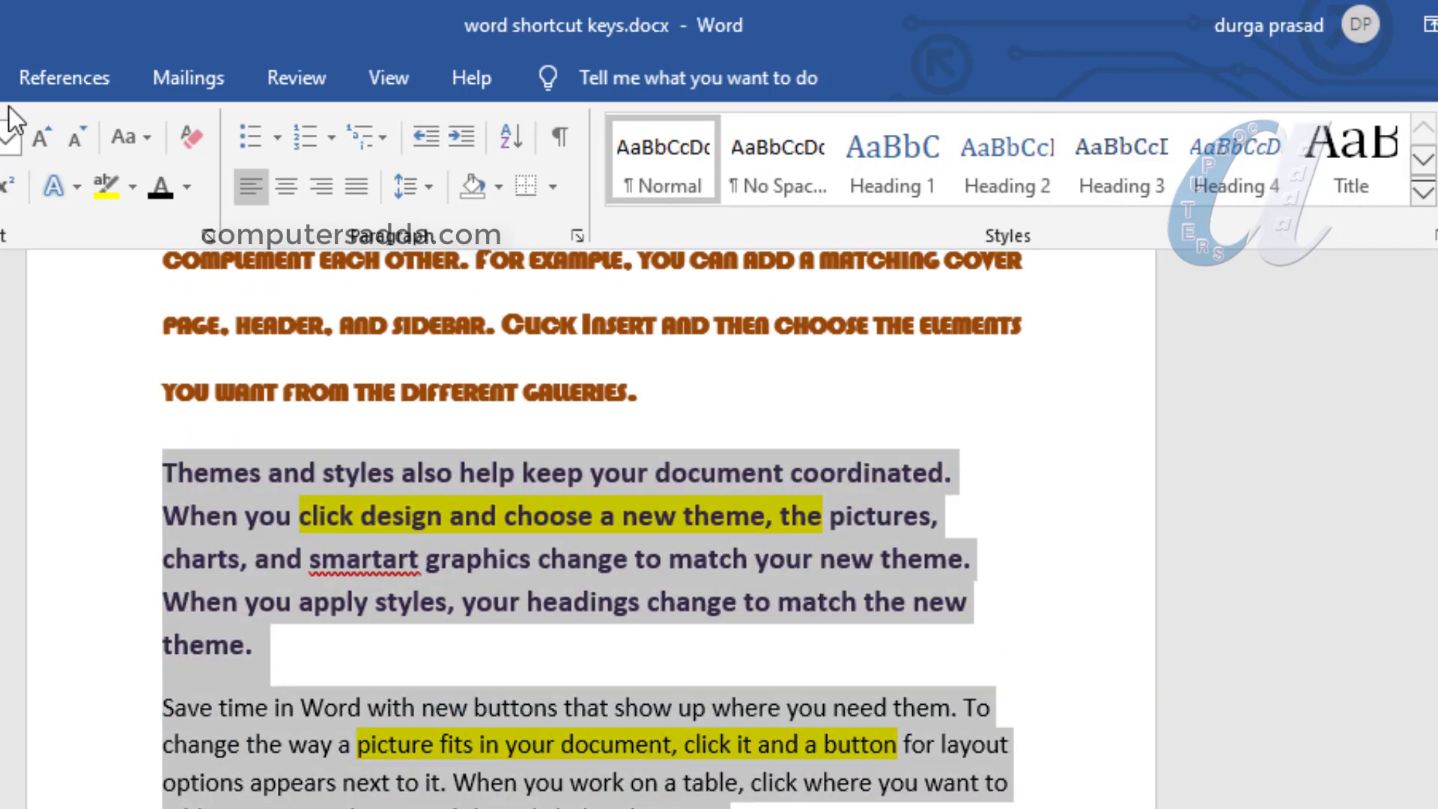
pyautogui.click(88, 78)
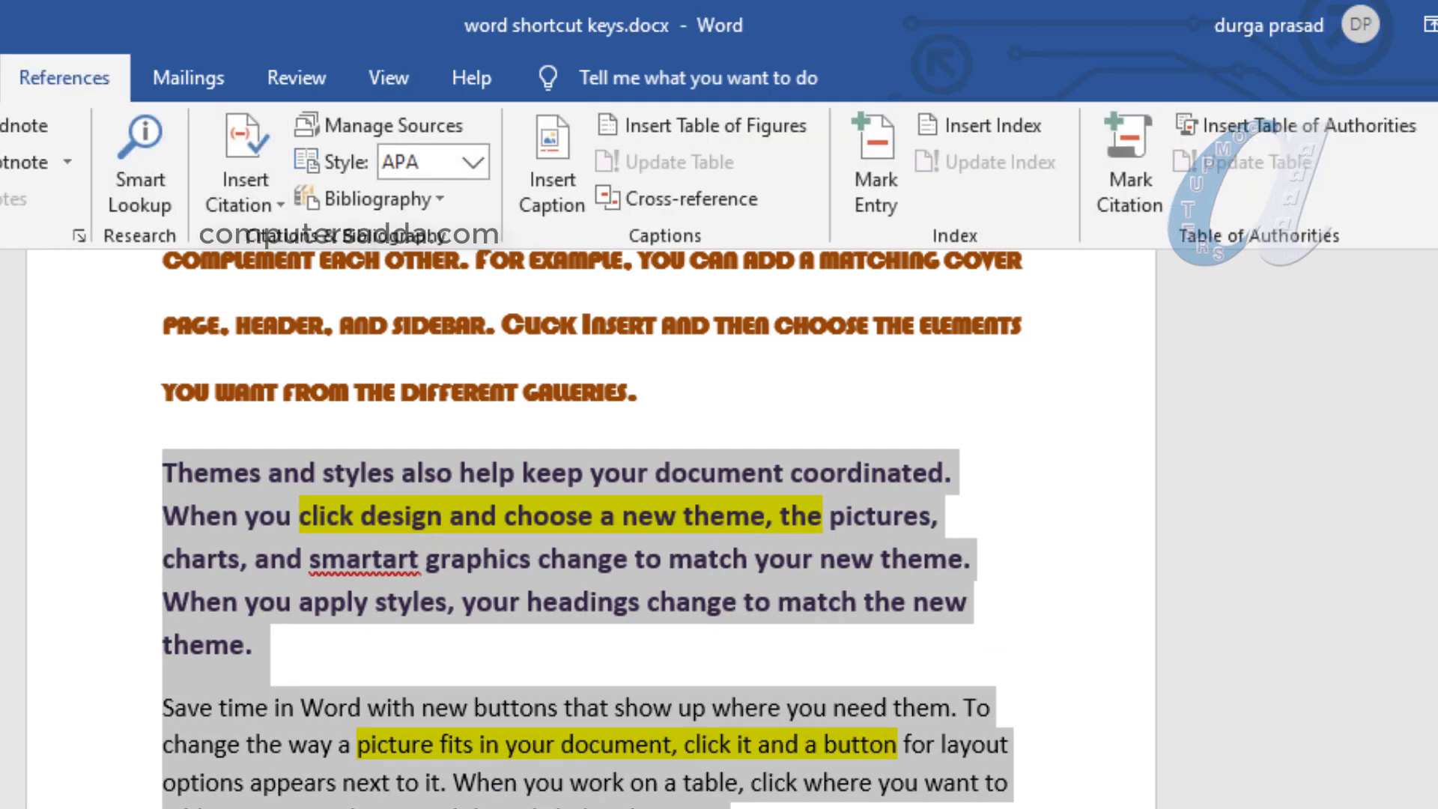
pyautogui.hotkey('alt', 'h')
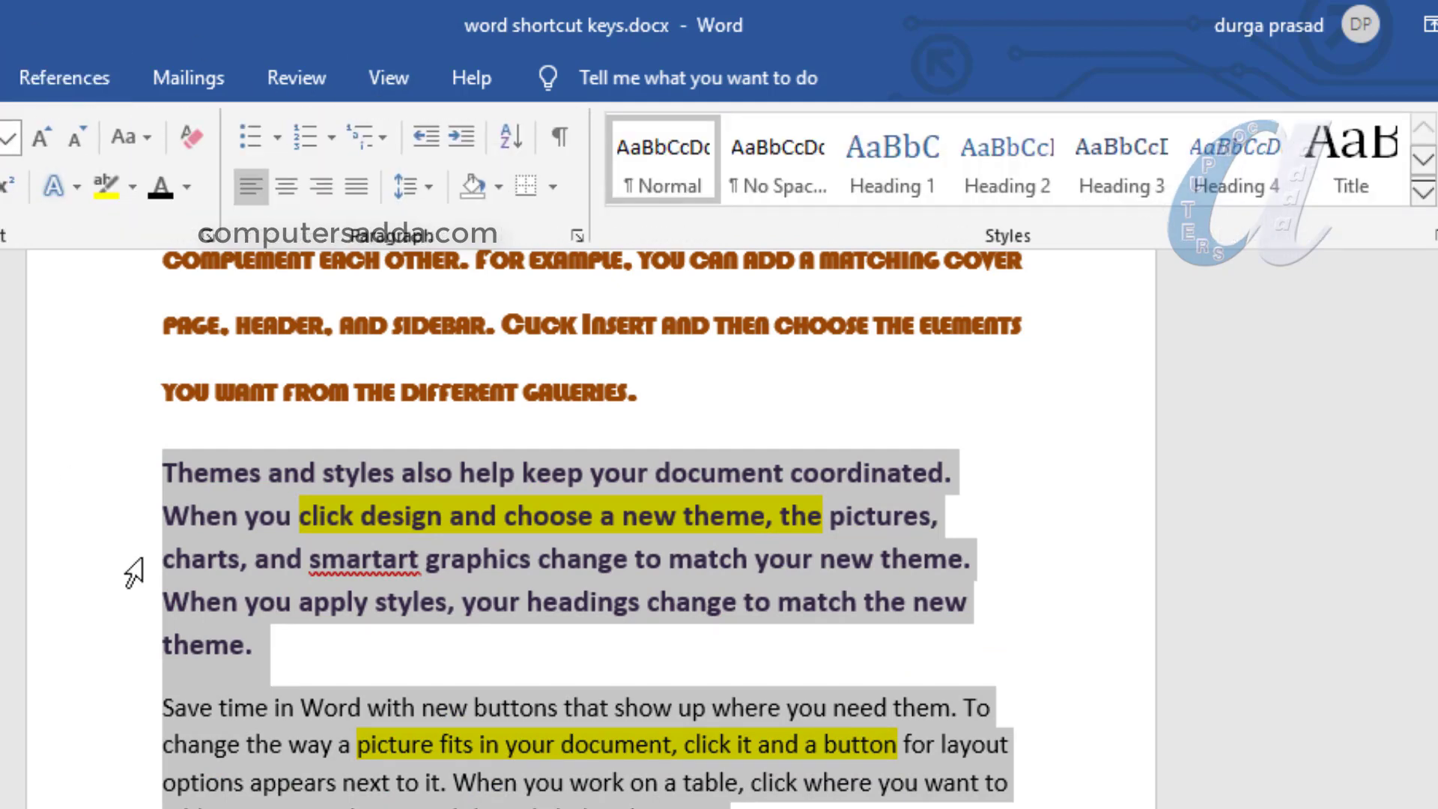
pyautogui.click(442, 649)
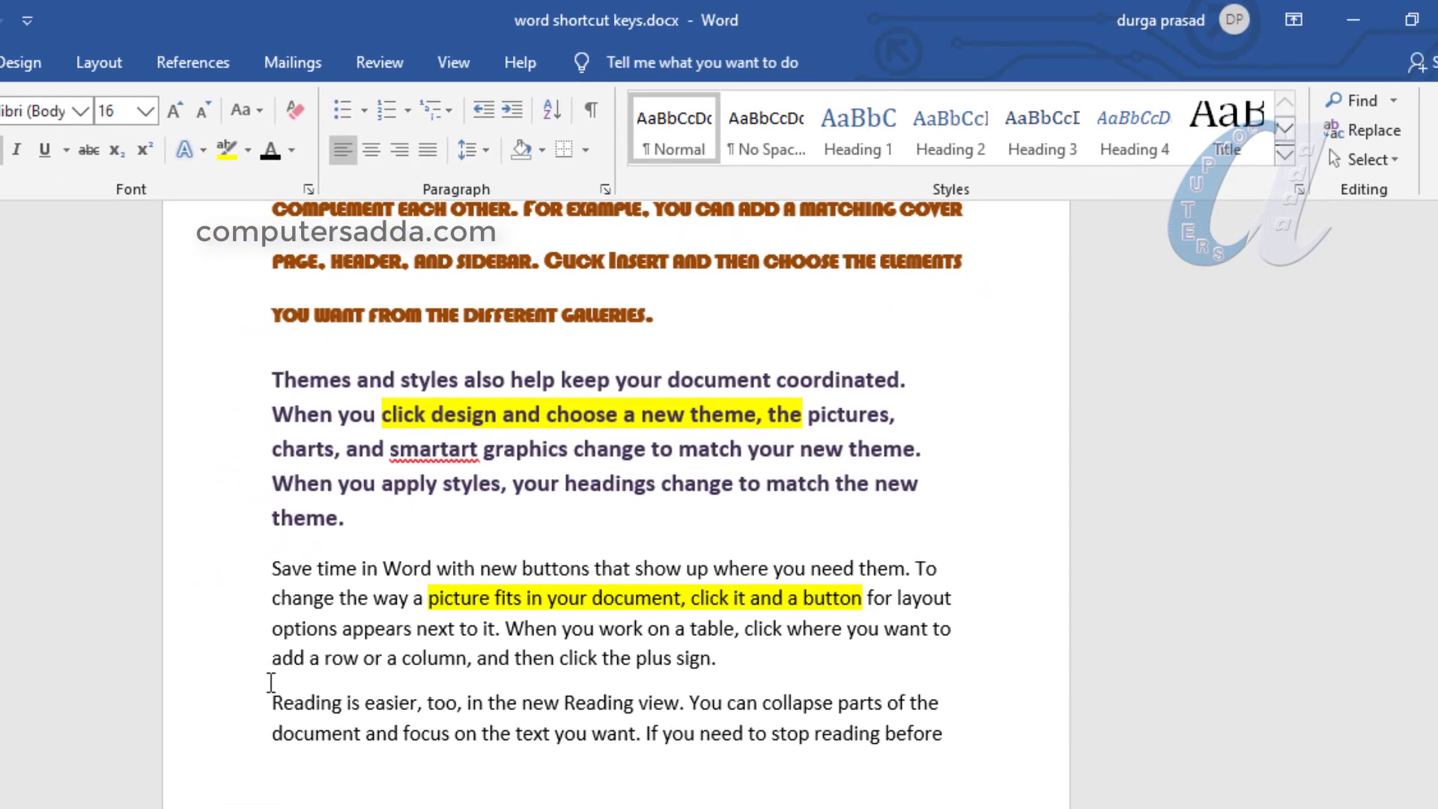
# - Apply Heading 1, Heading 2, then Heading 3 to the 'Reading is easier' paragraph, then reset it to Normal
pyautogui.moveTo(276, 697); pyautogui.dragTo(986, 724)
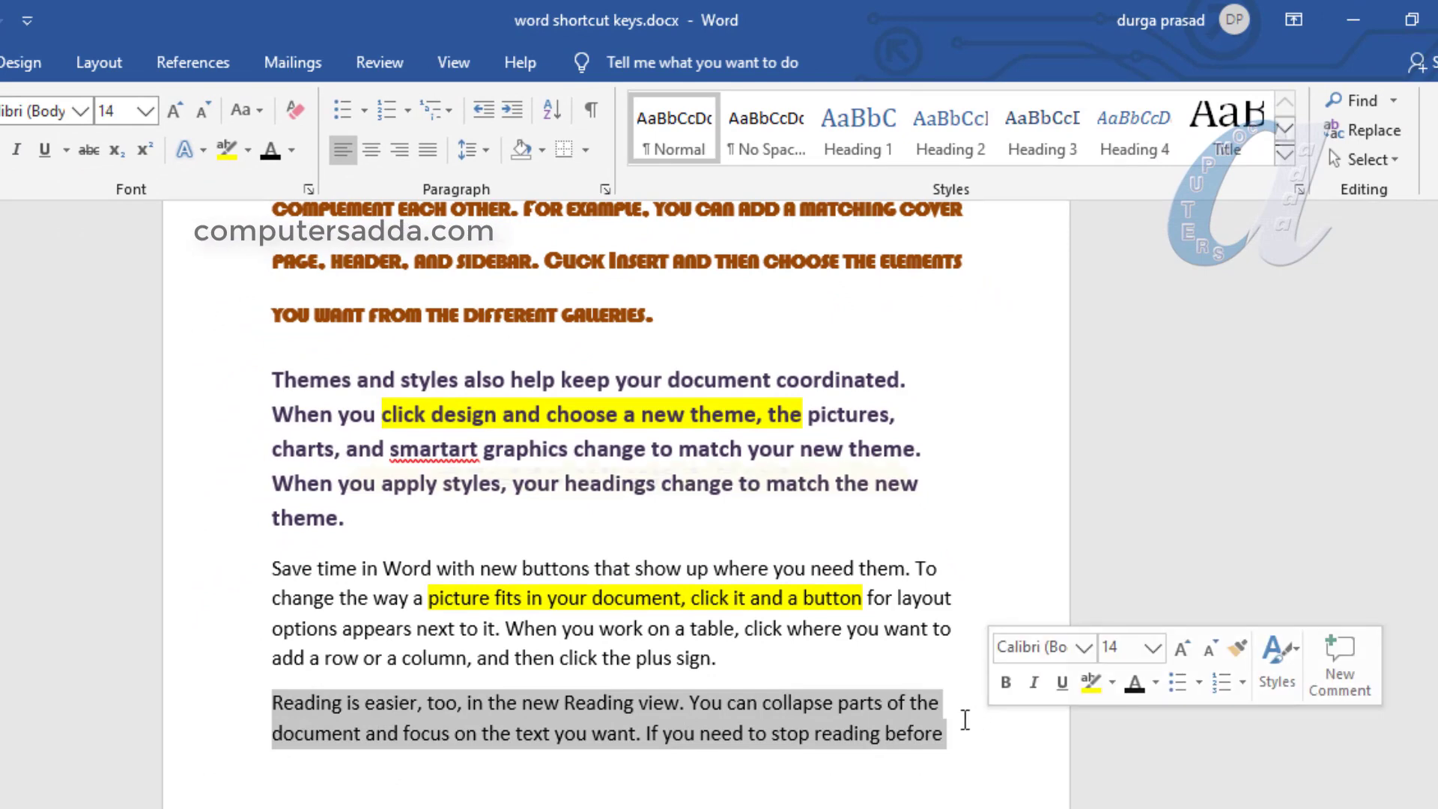
pyautogui.hotkey('ctrl', 'alt', '1')
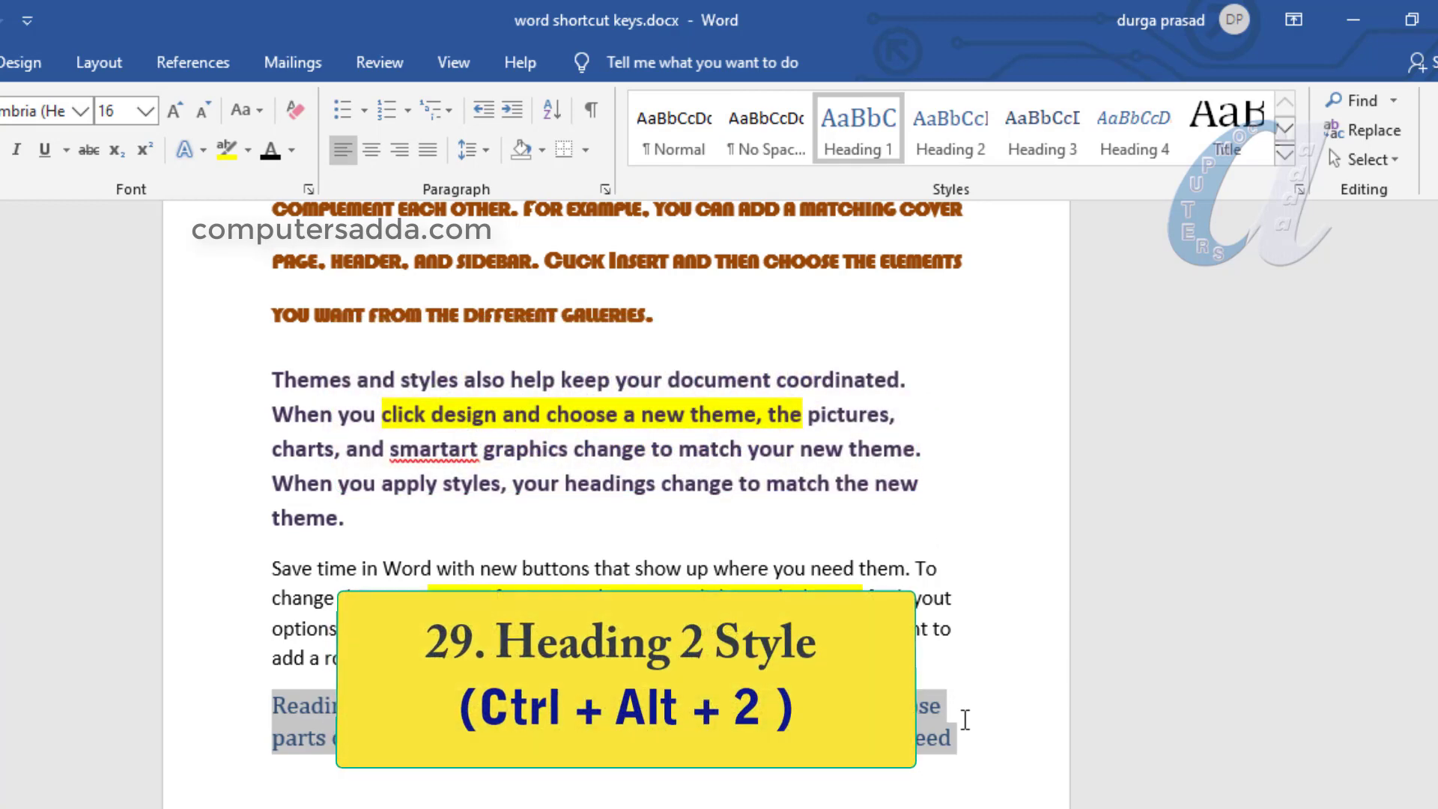
pyautogui.hotkey('ctrl', 'alt', '2')
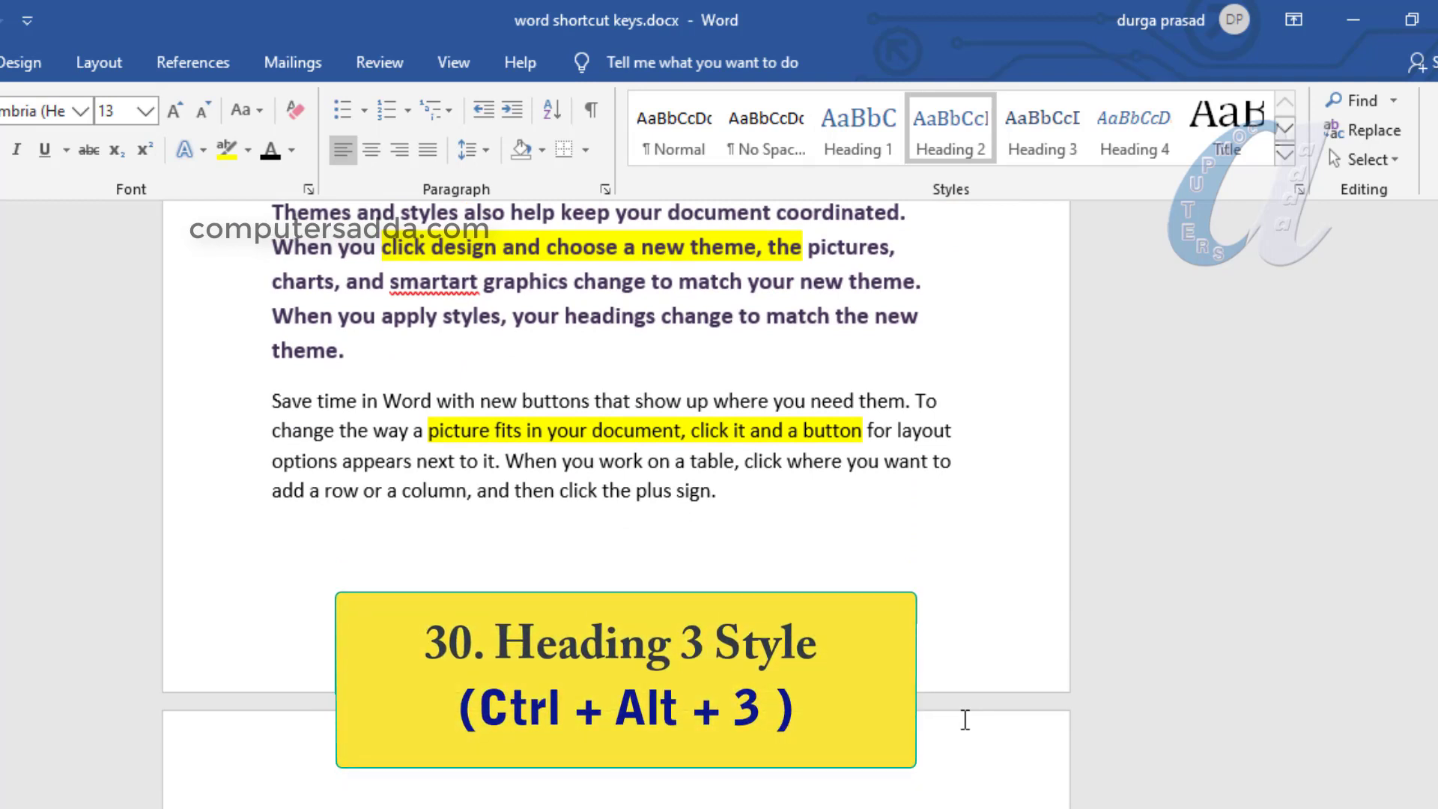
pyautogui.hotkey('ctrl', 'alt', '3')
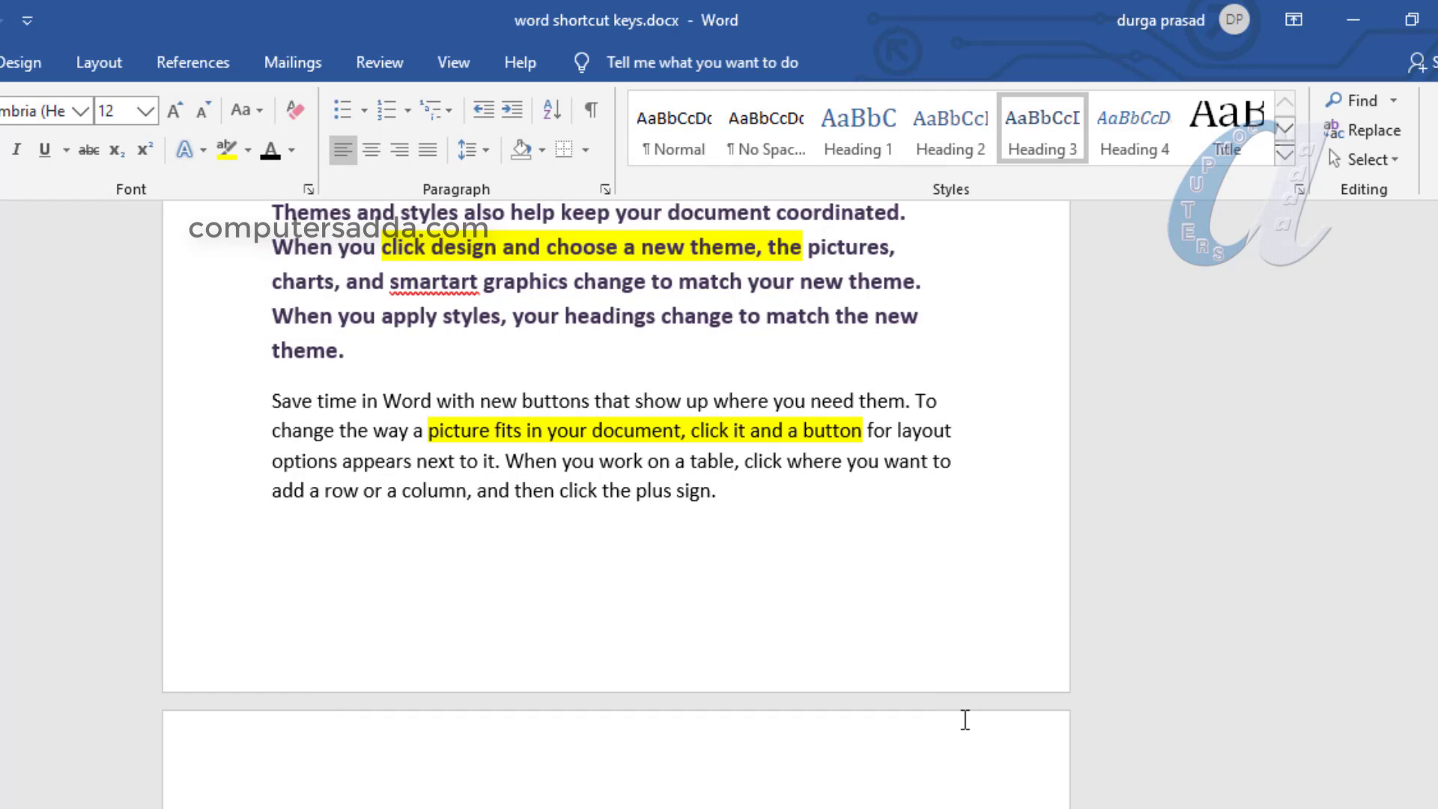
pyautogui.hotkey('ctrl', 'alt', 'n')
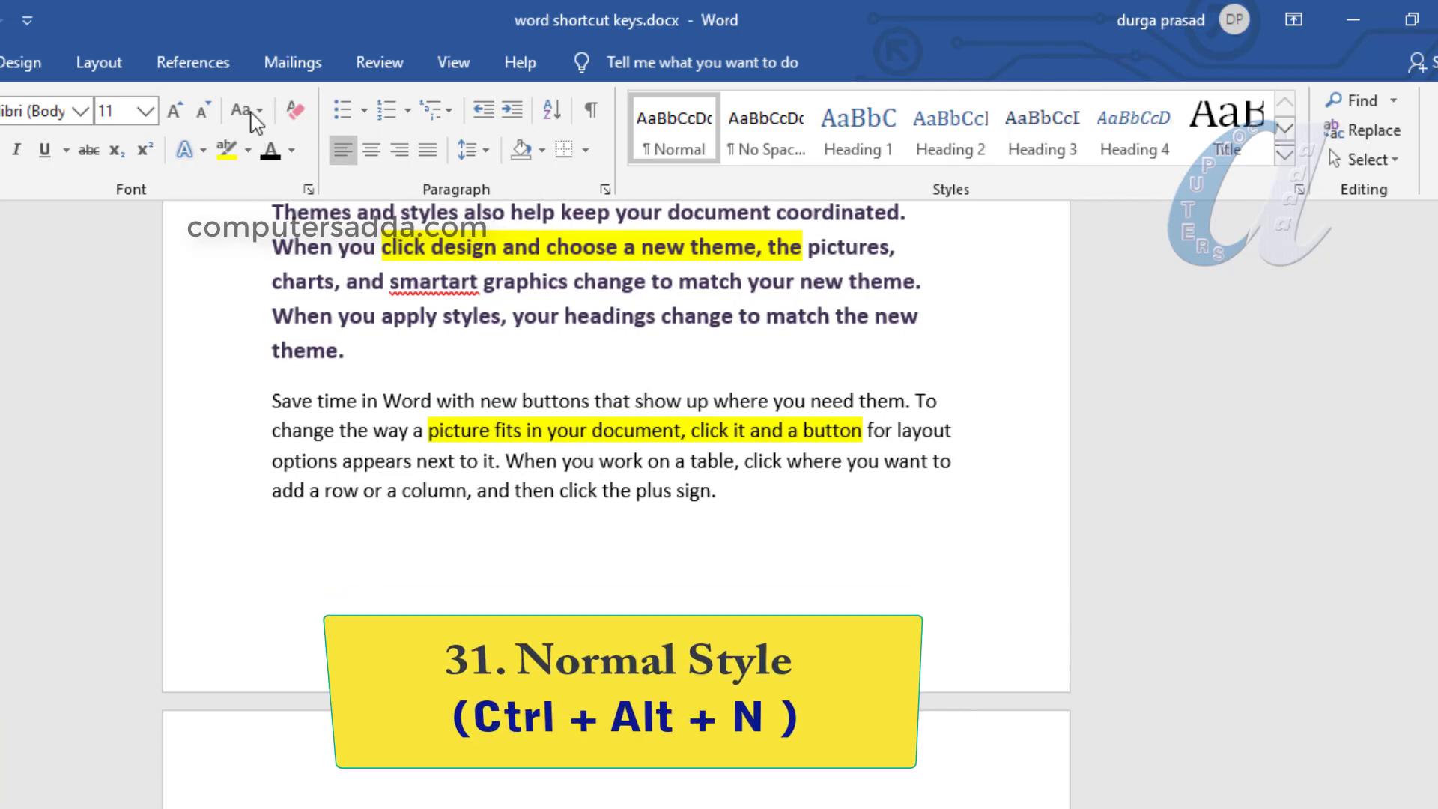
pyautogui.scroll(-2, 562, 315)
pyautogui.scroll(-1, 596, 665)
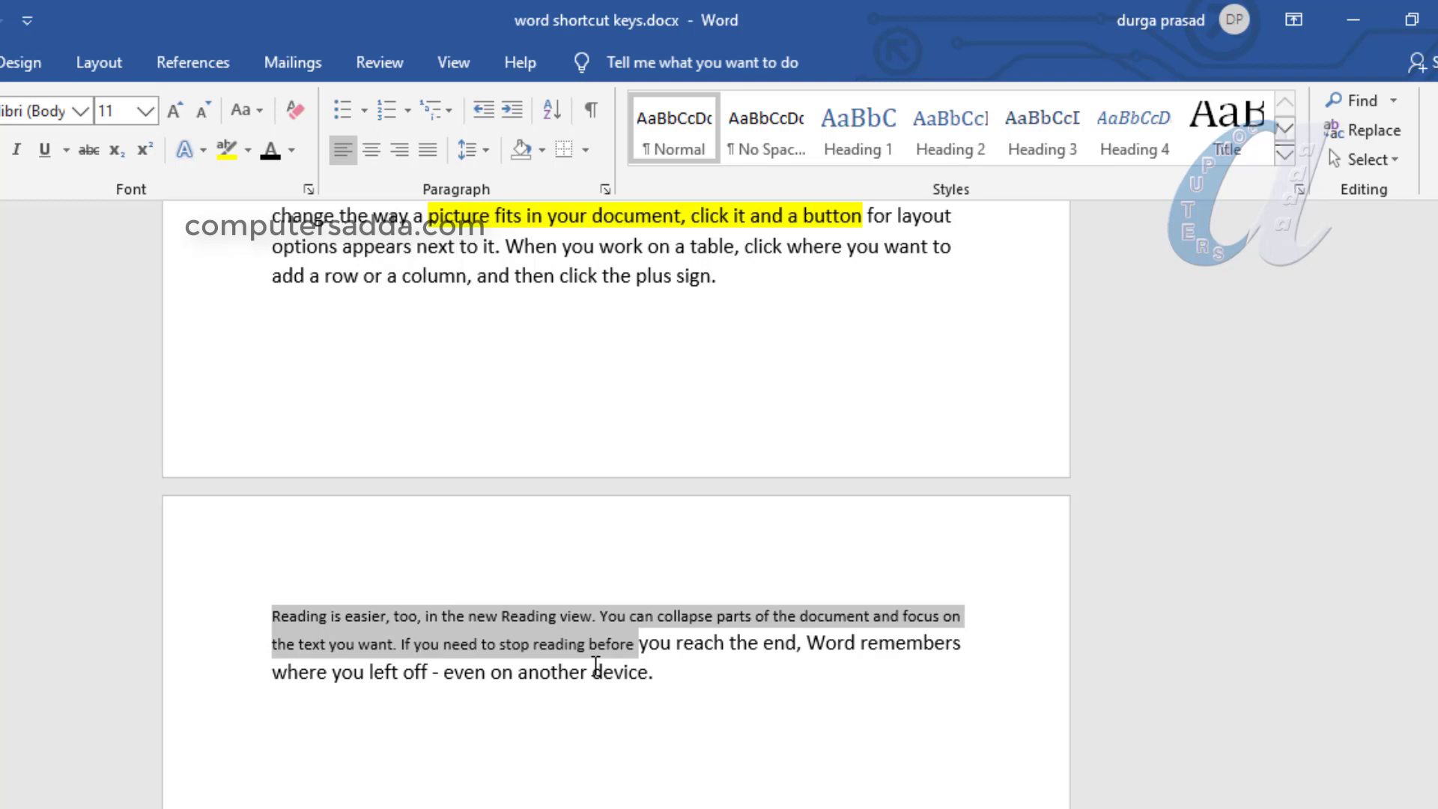
# - Jump to the top of the document with Ctrl+Home to view the sample paragraphs
pyautogui.hotkey('ctrl', 'Home')
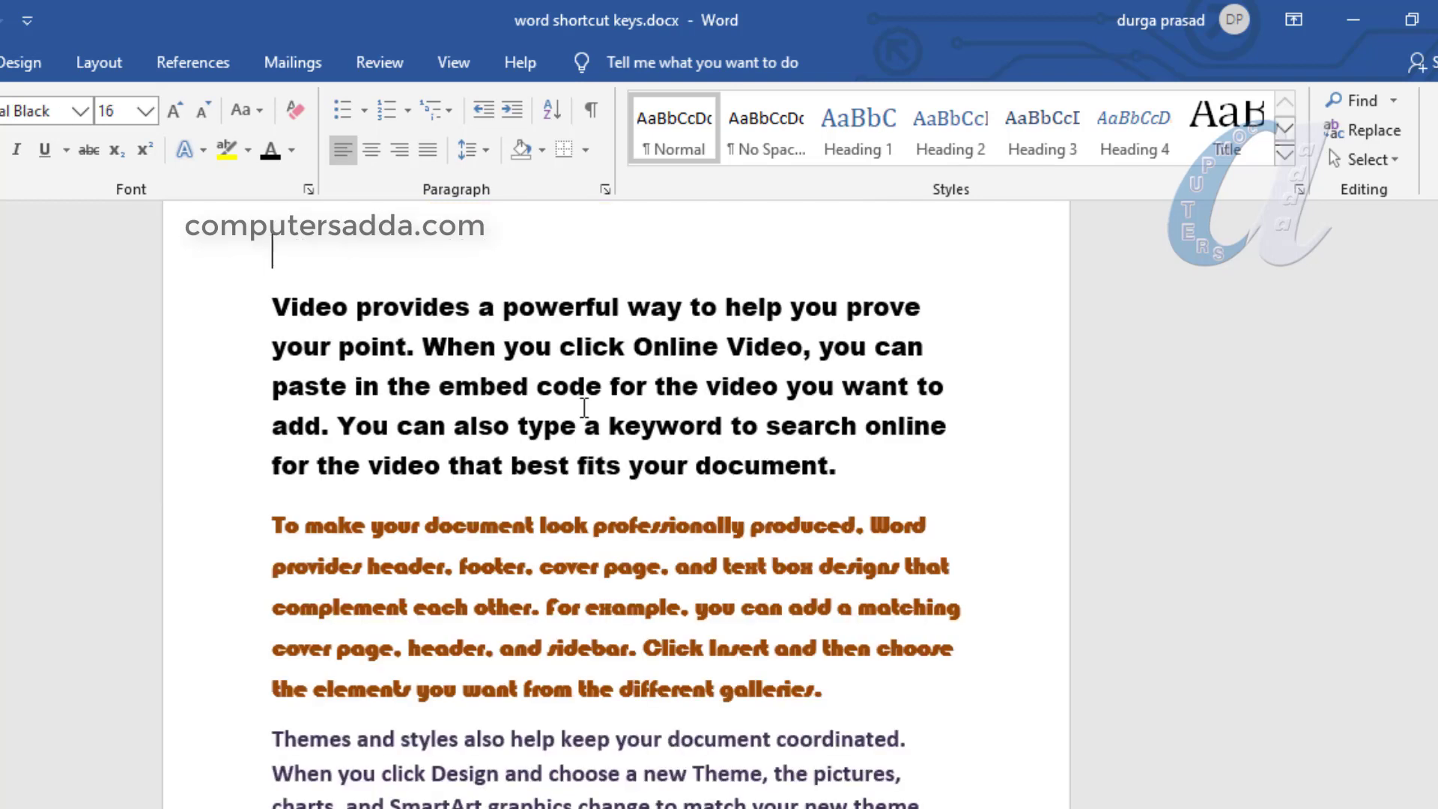